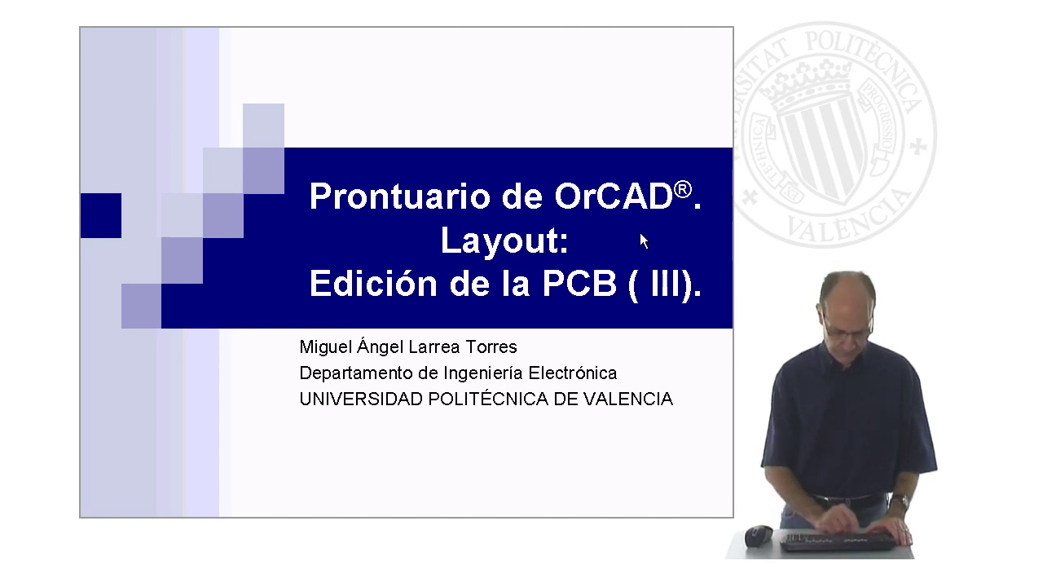
# Step: Advance from the title slide to slide 2, Objetivos
pyautogui.press('Right')
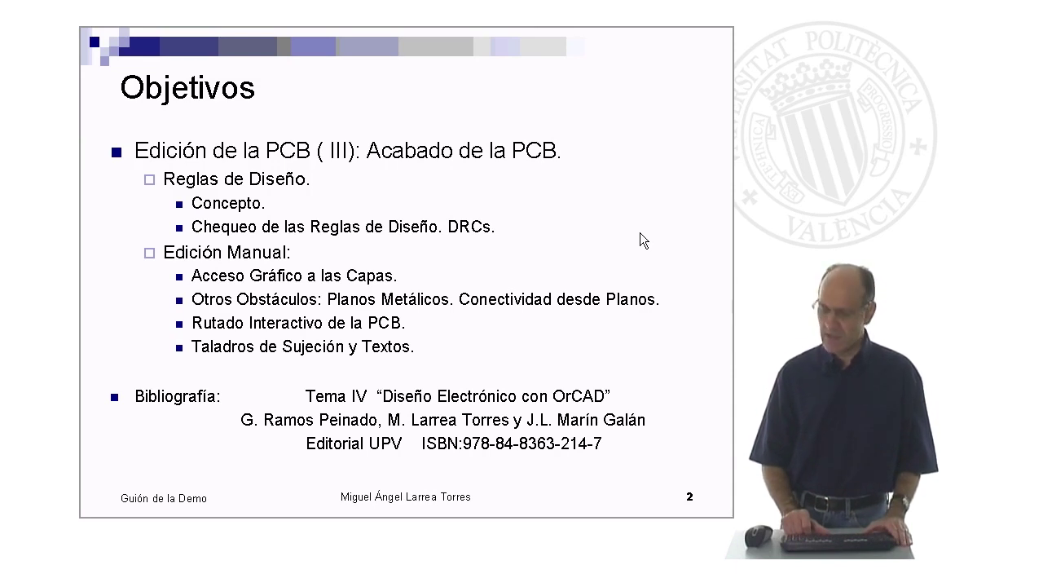
# Step: Switch to the Counter schematic in Capture, then to the Tran_2.dat waveforms in PSpice A/D
pyautogui.hotkey('alt', 'Tab')
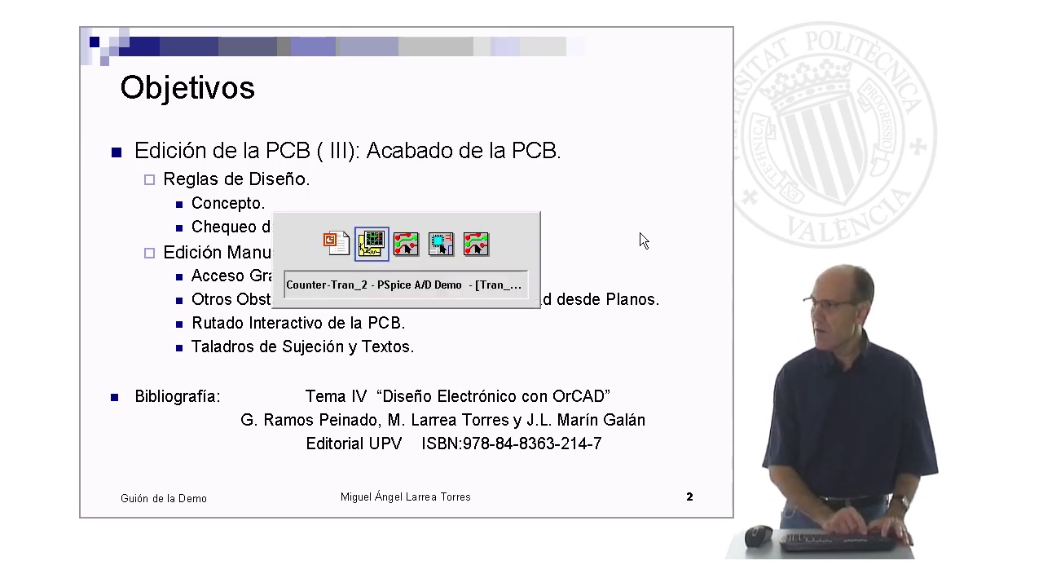
pyautogui.hotkey('alt', 'Tab')
pyautogui.hotkey('alt', 'Tab')
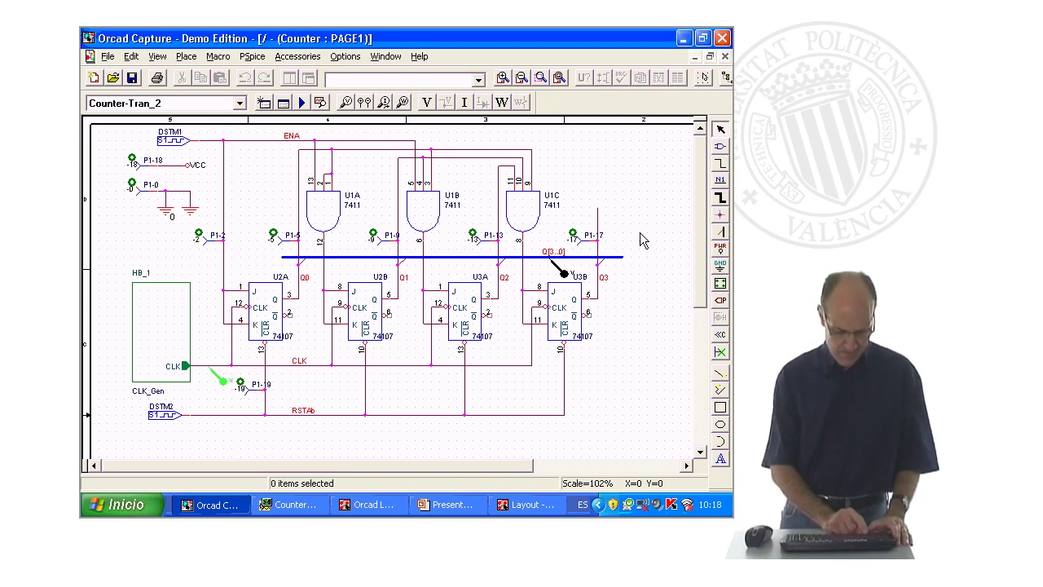
pyautogui.hotkey('alt', 'Tab')
pyautogui.hotkey('alt', 'Tab')
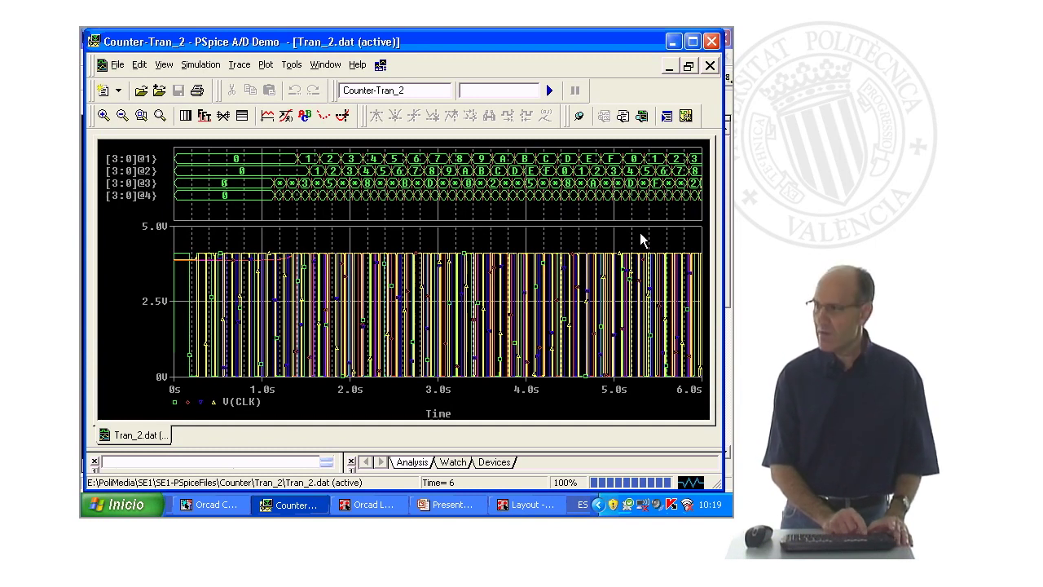
pyautogui.hotkey('alt', 'Tab')
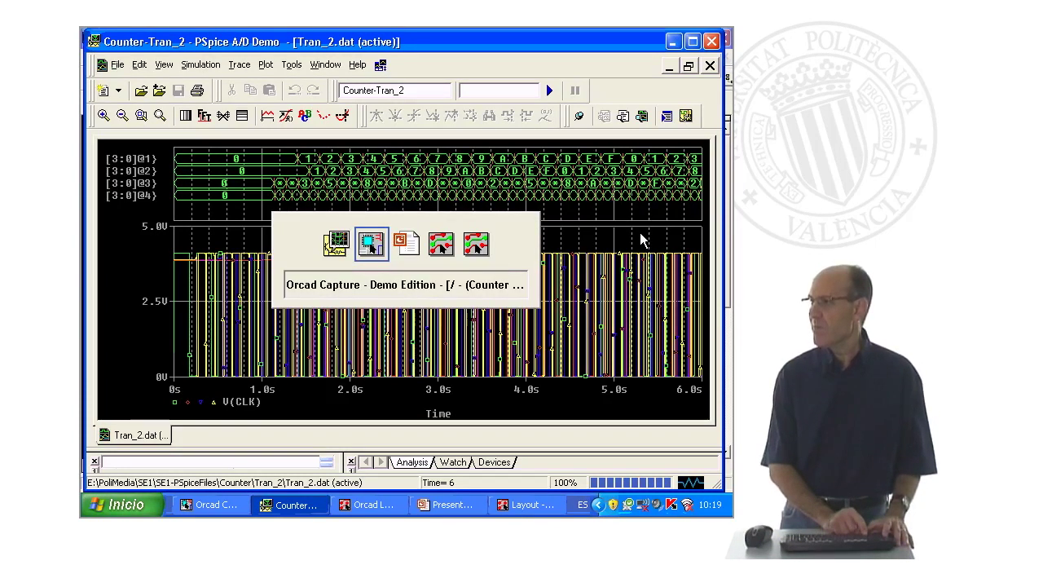
pyautogui.press('Tab')
pyautogui.press('Tab')
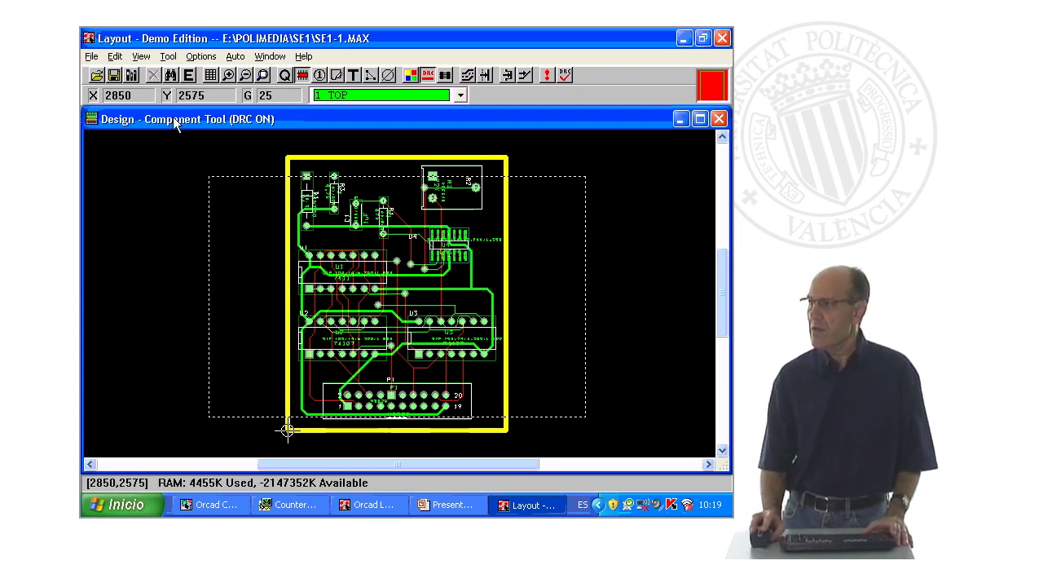
# Step: Open the Layers spreadsheet for SE1-1.MAX and maximize it to review TOP and BOTTOM routing layers
pyautogui.click(210, 75)
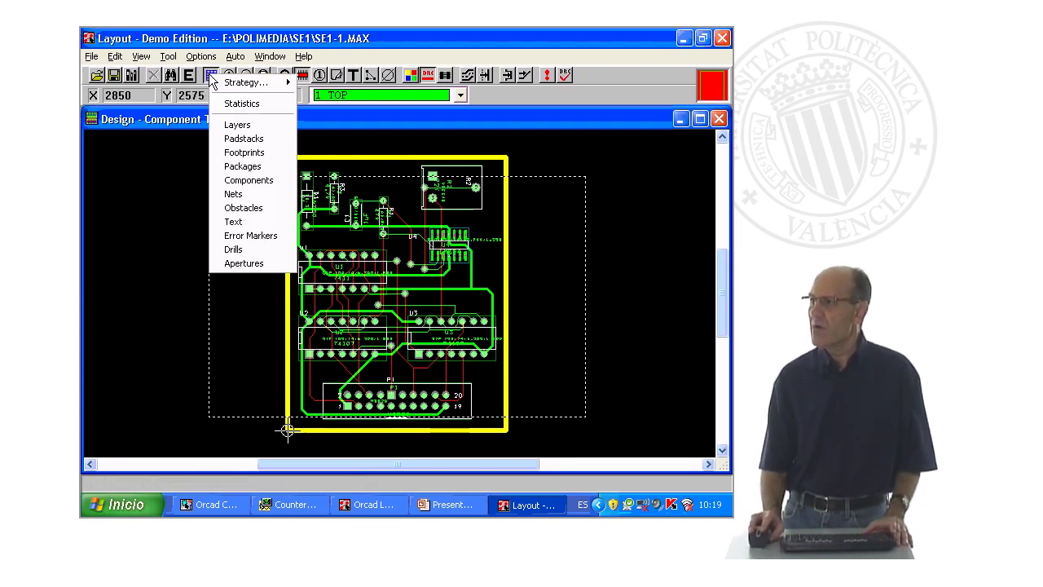
pyautogui.click(245, 126)
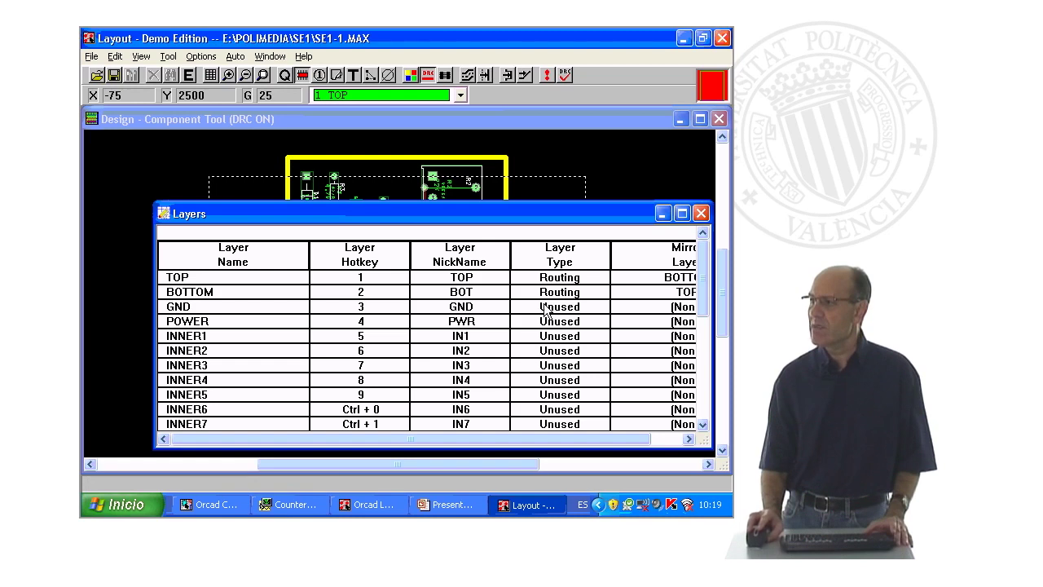
pyautogui.click(681, 213)
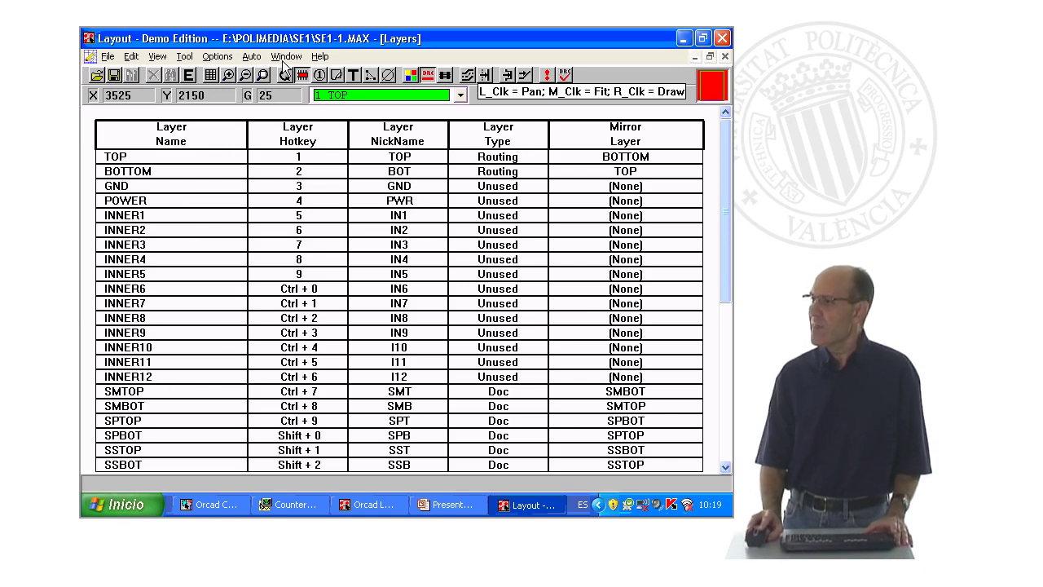
# Step: Show the Nets spreadsheet to review net widths and routing settings, glance at the Auto menu, then close it
pyautogui.click(209, 75)
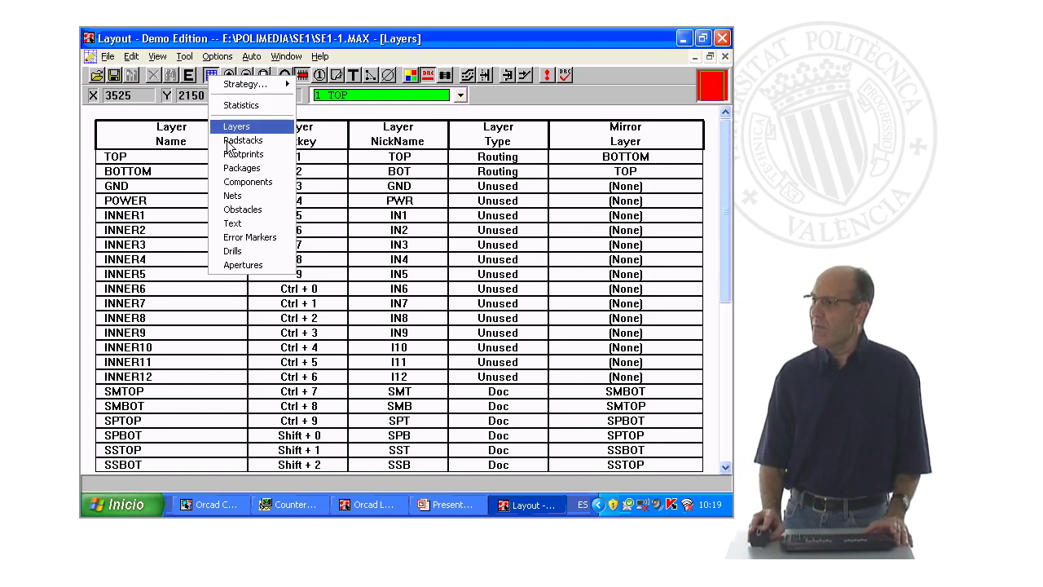
pyautogui.click(231, 197)
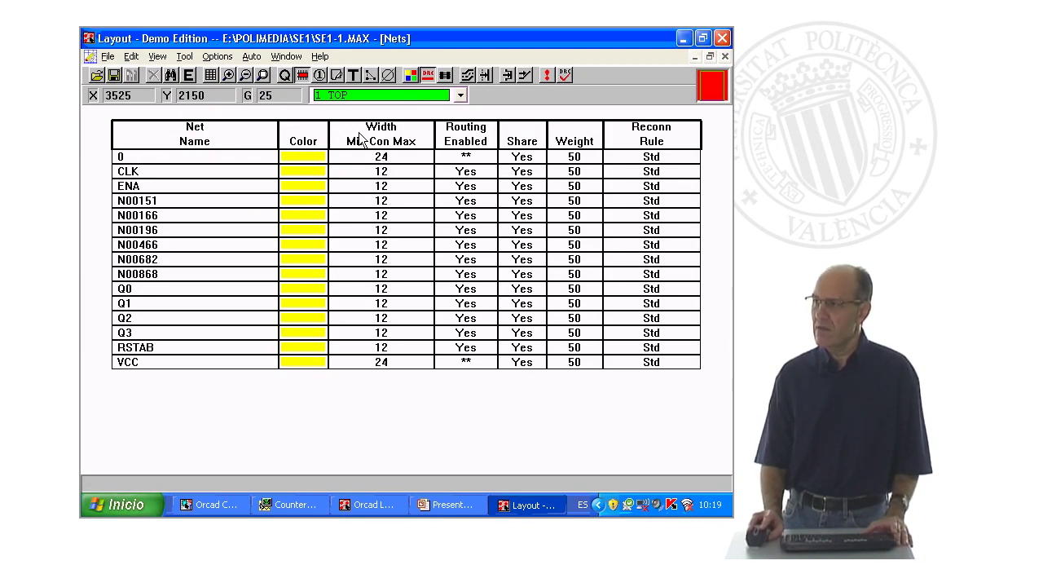
pyautogui.click(259, 62)
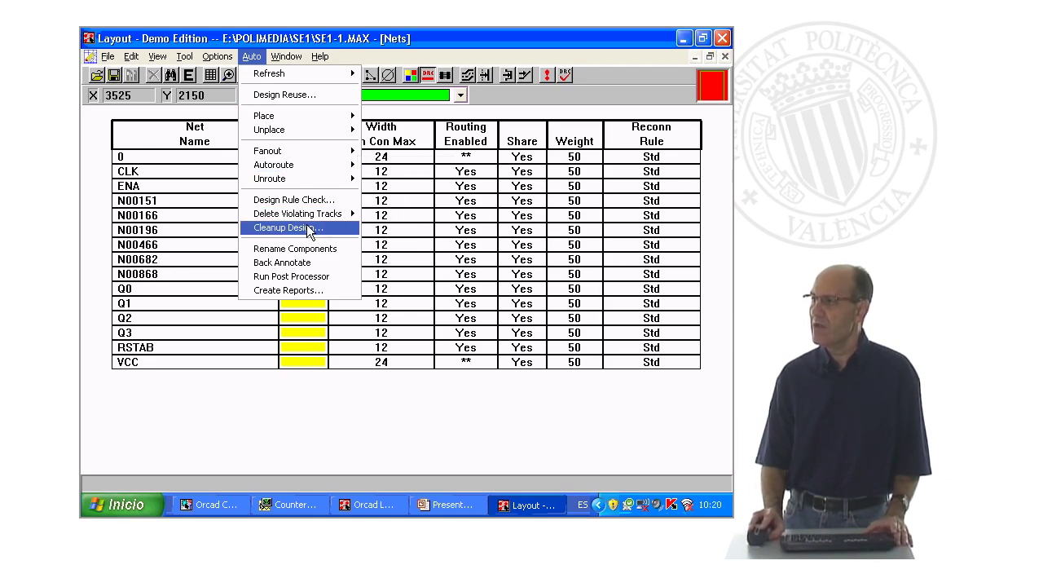
pyautogui.click(694, 63)
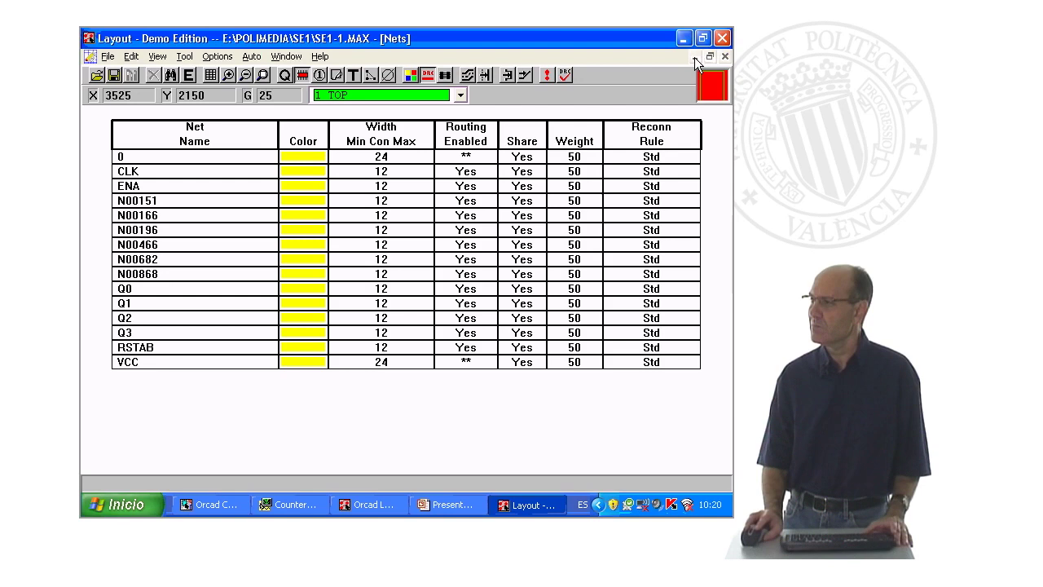
pyautogui.click(694, 57)
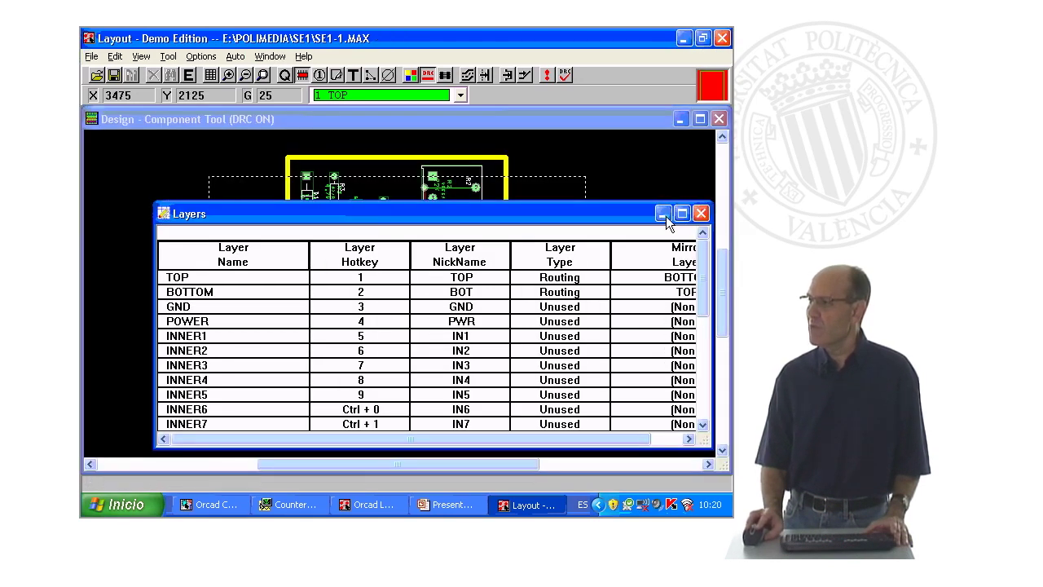
# Step: Close the Layers spreadsheet window to get back to the SE1-1.MAX board
pyautogui.click(662, 214)
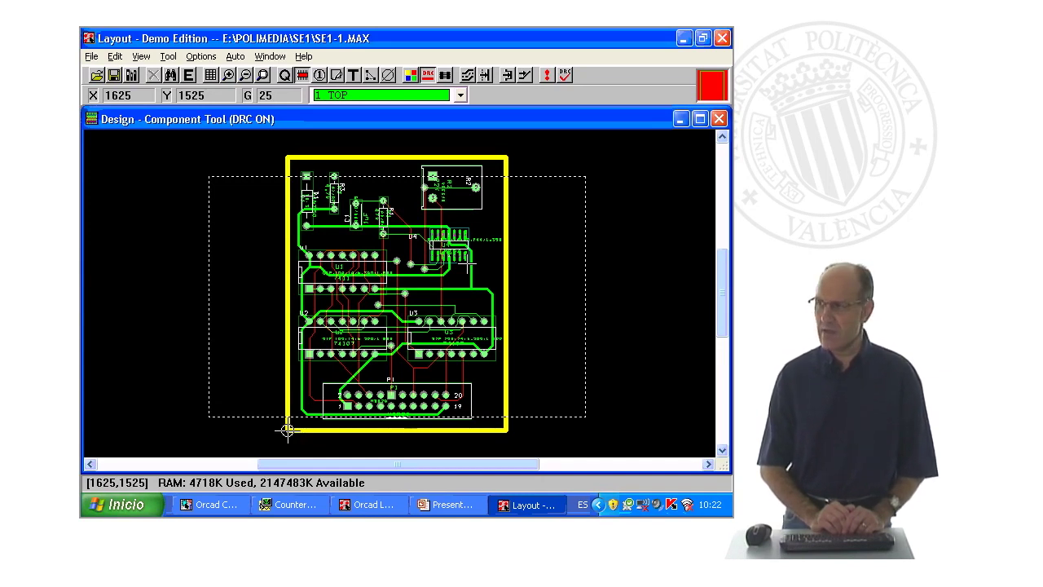
pyautogui.click(205, 60)
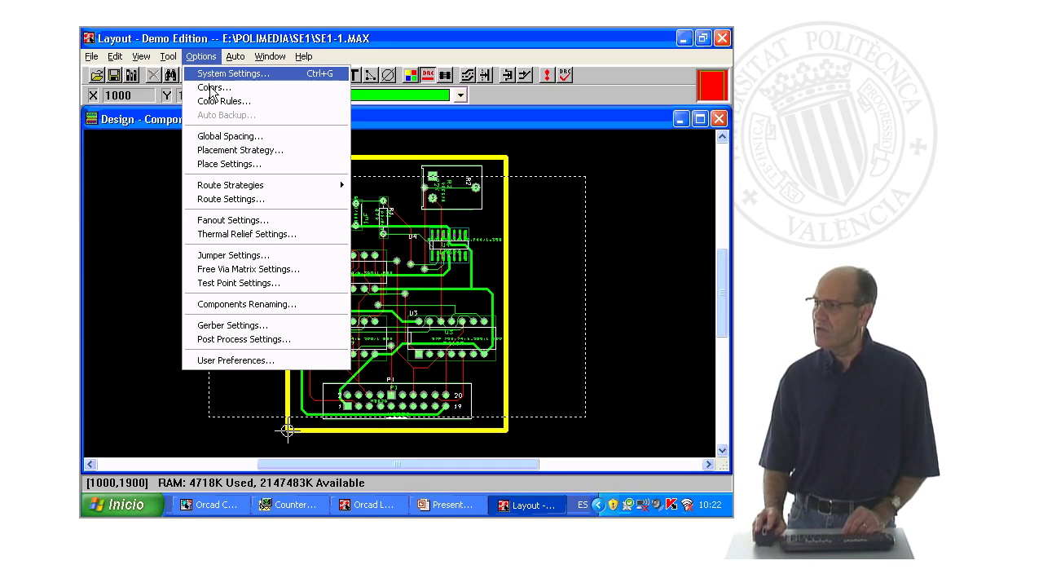
pyautogui.click(216, 137)
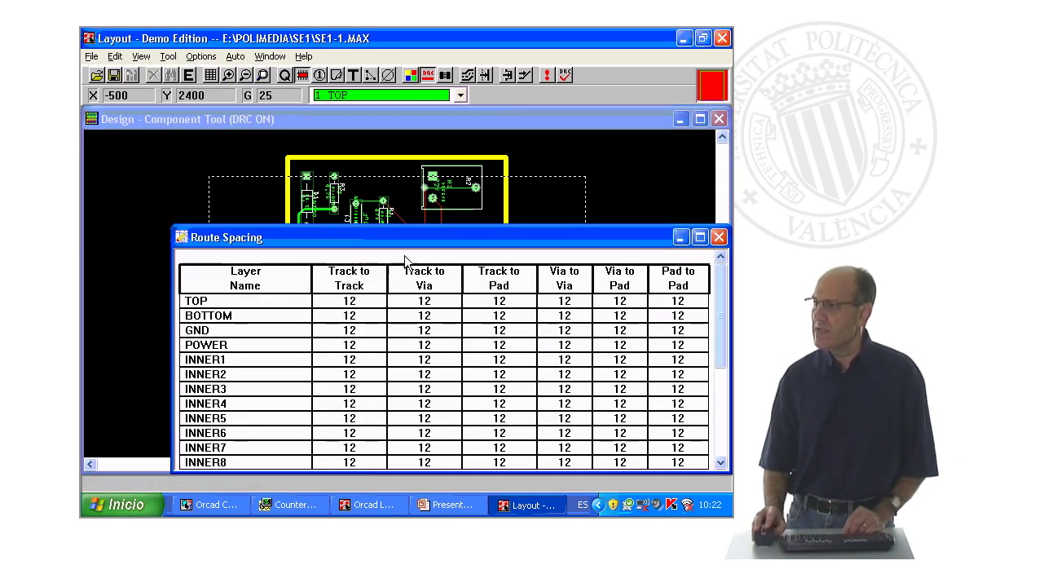
pyautogui.click(699, 238)
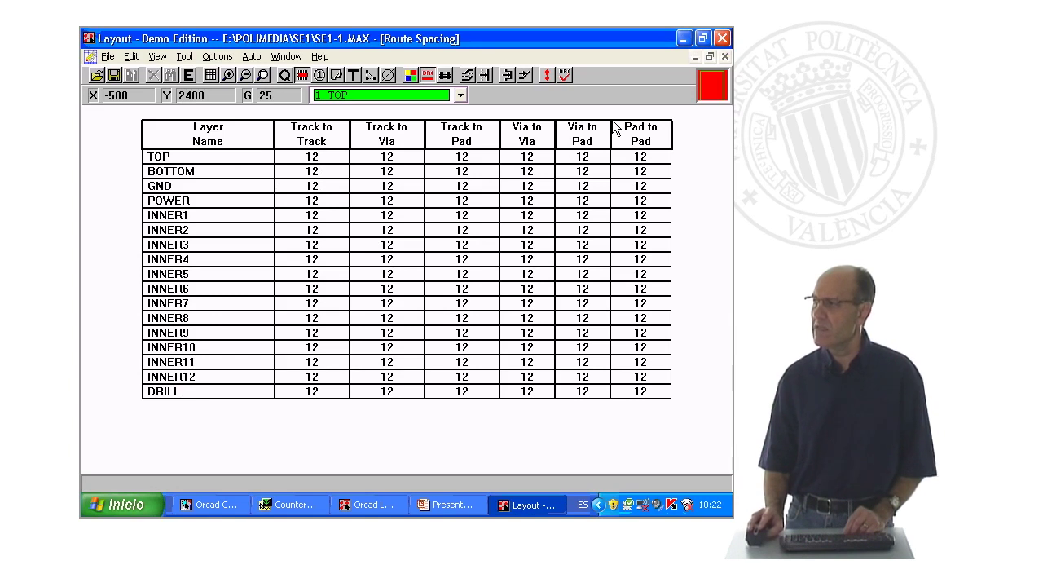
pyautogui.click(724, 56)
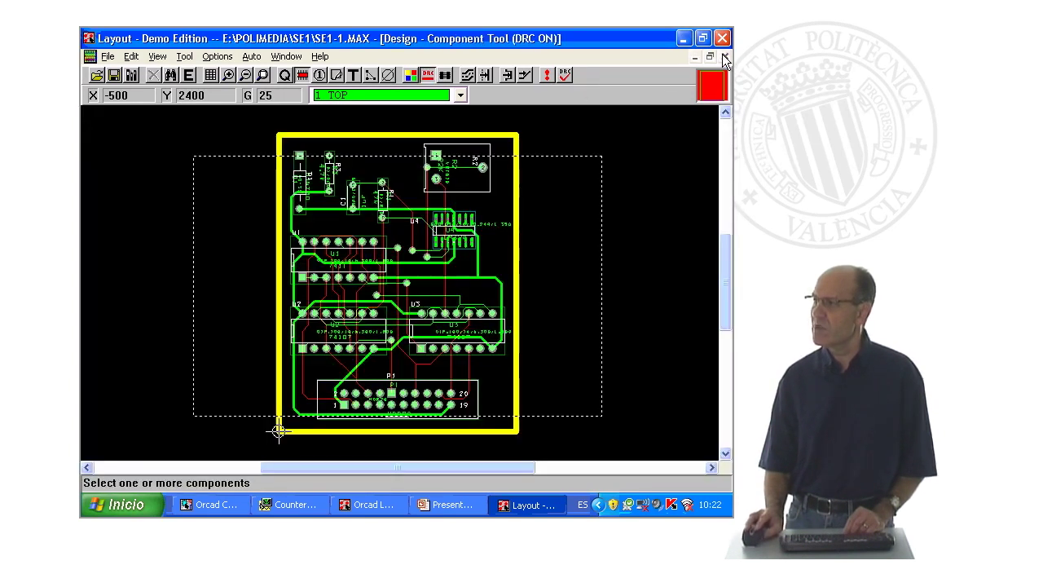
pyautogui.click(211, 76)
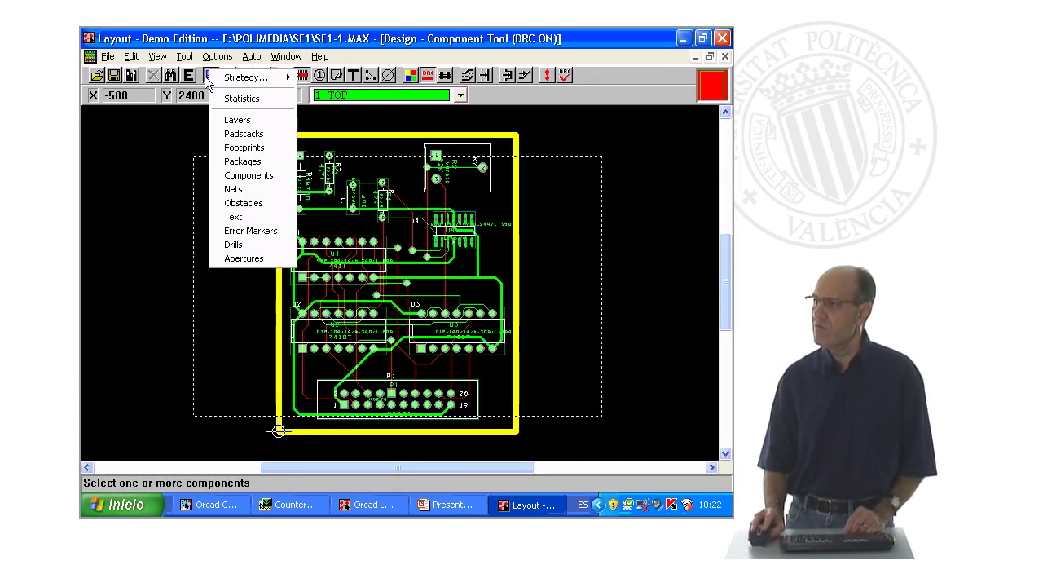
pyautogui.click(231, 194)
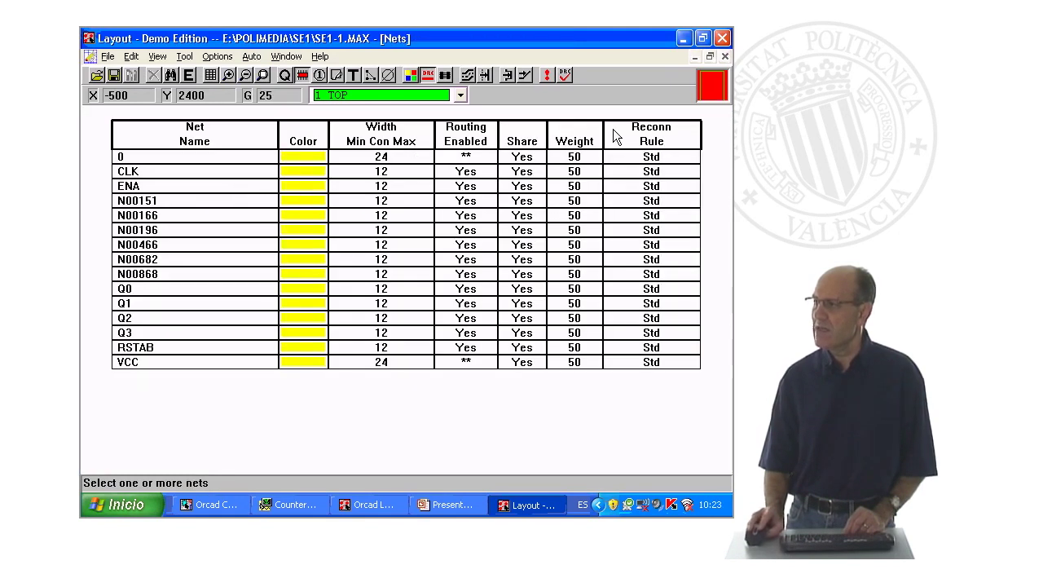
pyautogui.click(725, 57)
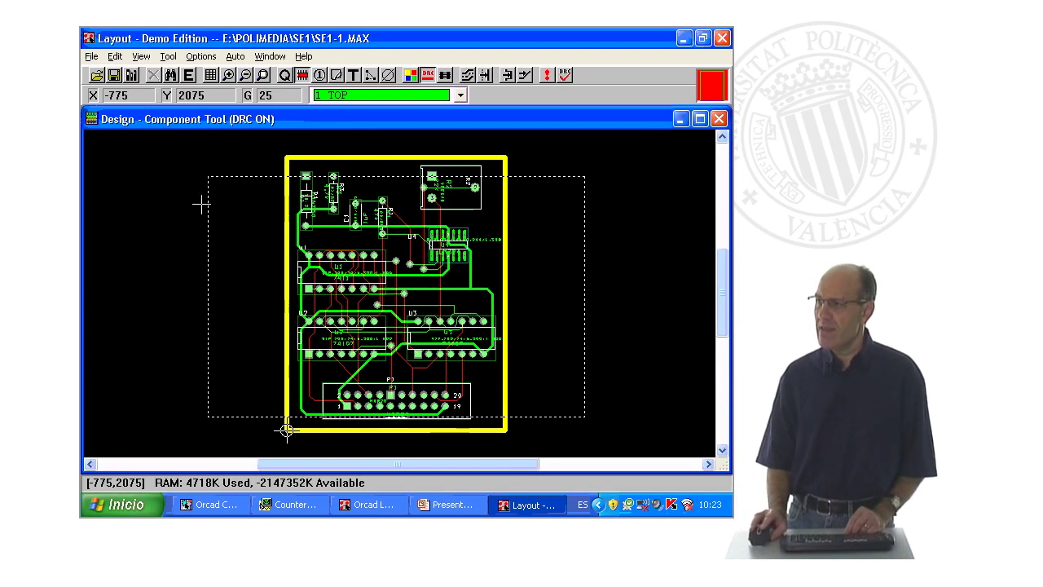
# Step: Redefine the DRC/route box to fit around the board outline
pyautogui.click(143, 57)
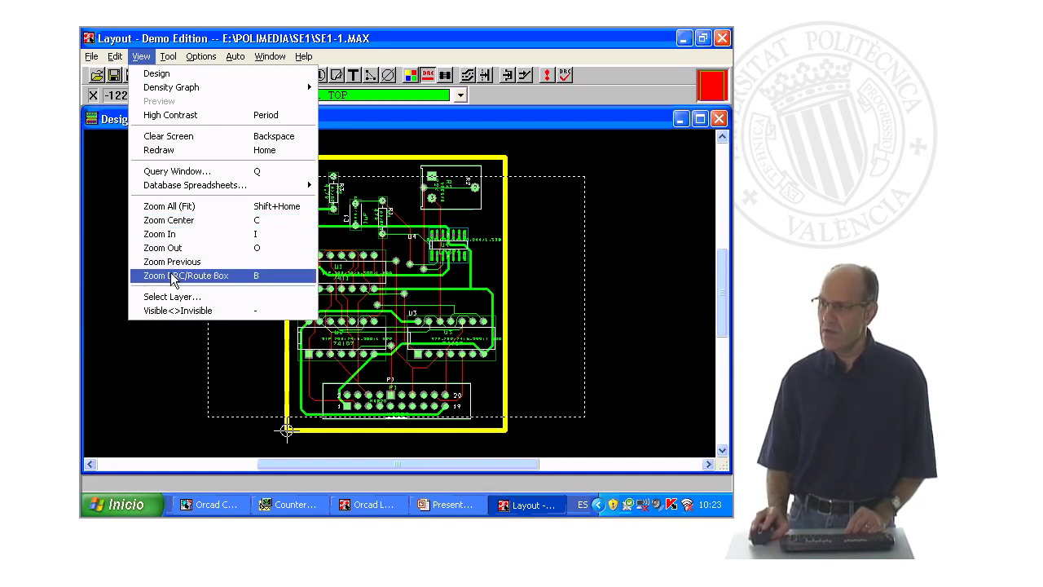
pyautogui.click(173, 275)
pyautogui.moveTo(284, 152)
pyautogui.mouseDown()
pyautogui.moveTo(426, 370)
pyautogui.moveTo(508, 432)
pyautogui.mouseUp()
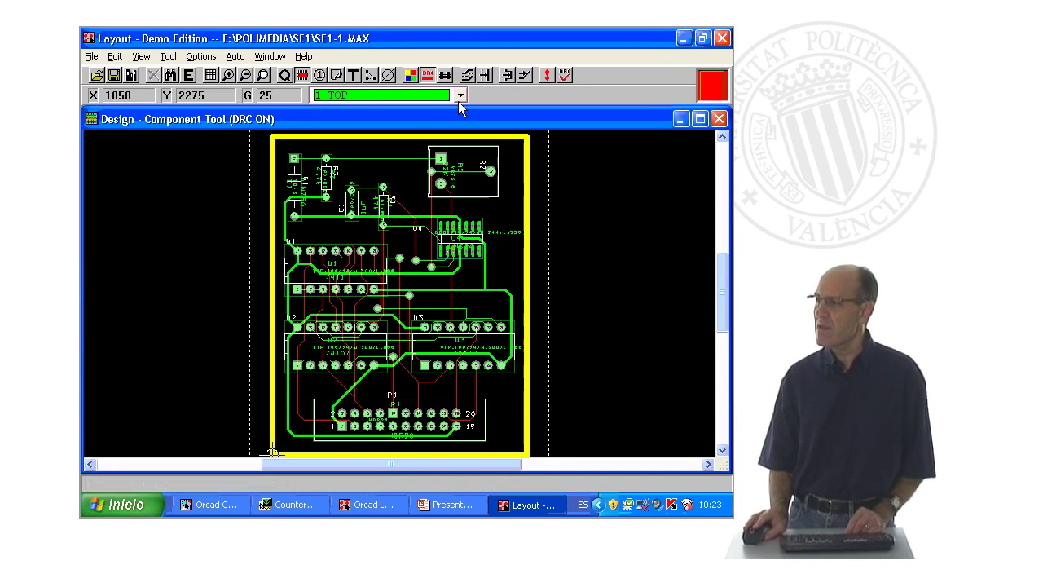
# Step: Turn online DRC off, run a design rule check, and accept the no-errors message
pyautogui.click(427, 75)
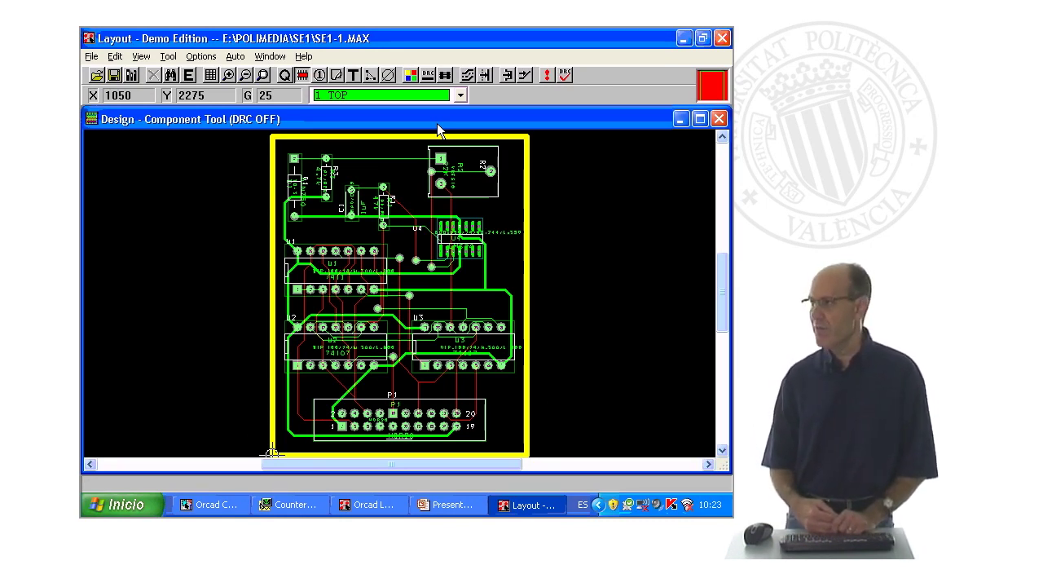
pyautogui.click(569, 80)
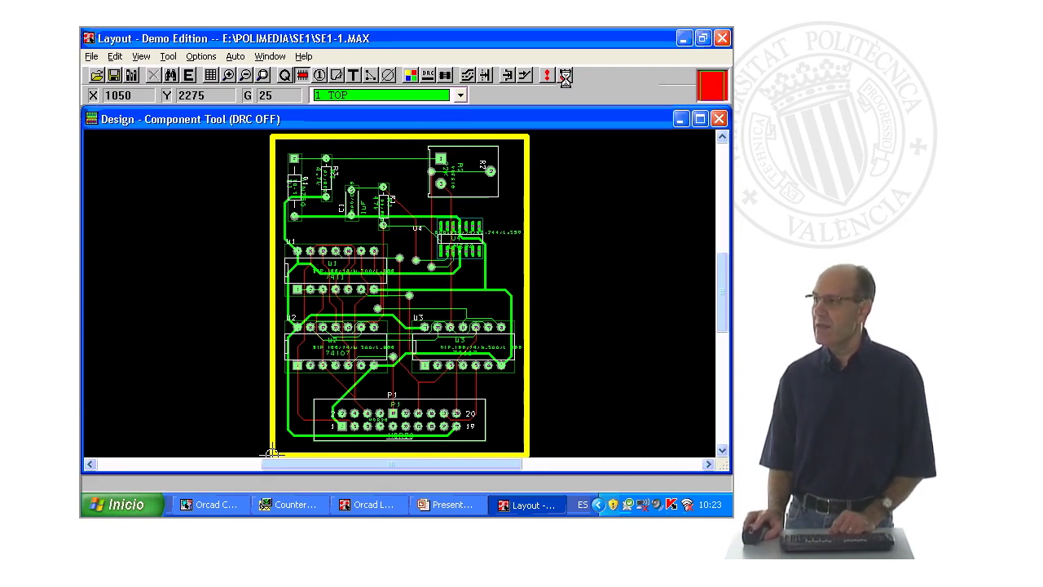
pyautogui.click(411, 312)
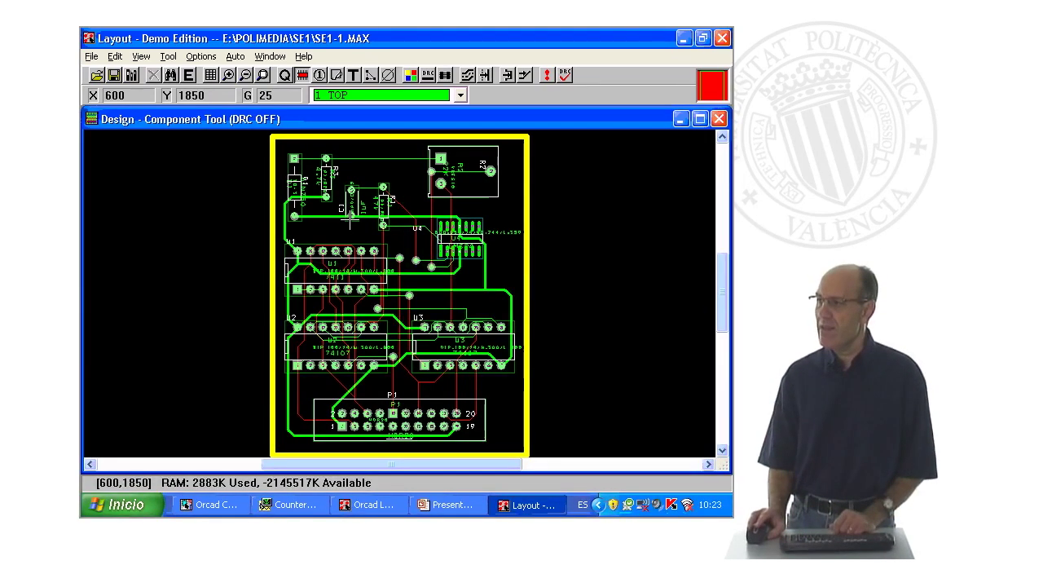
# Step: Open the Auto menu's Design Rule Check settings and cancel without running a check
pyautogui.click(235, 56)
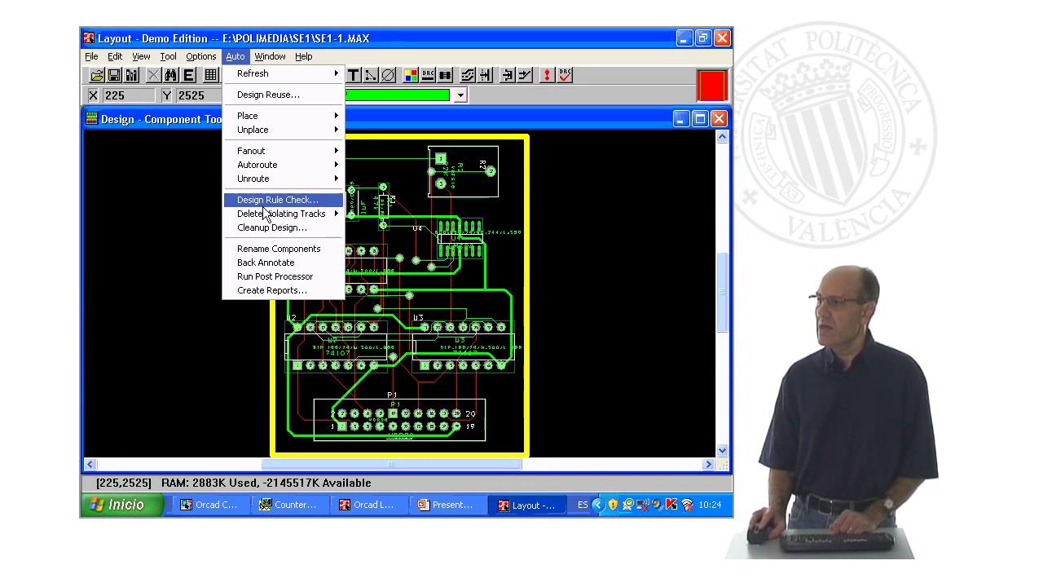
pyautogui.click(269, 202)
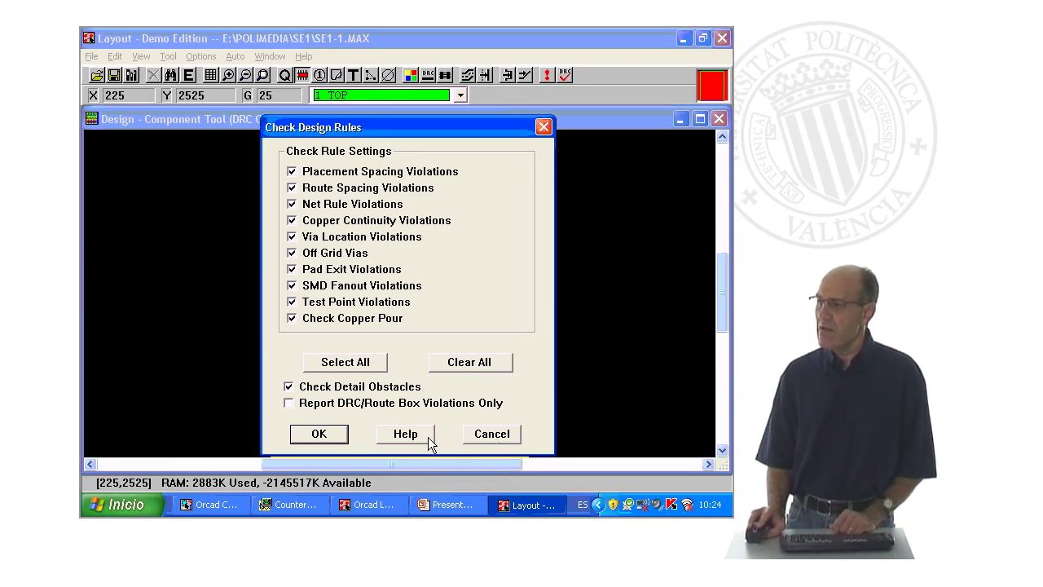
pyautogui.click(497, 434)
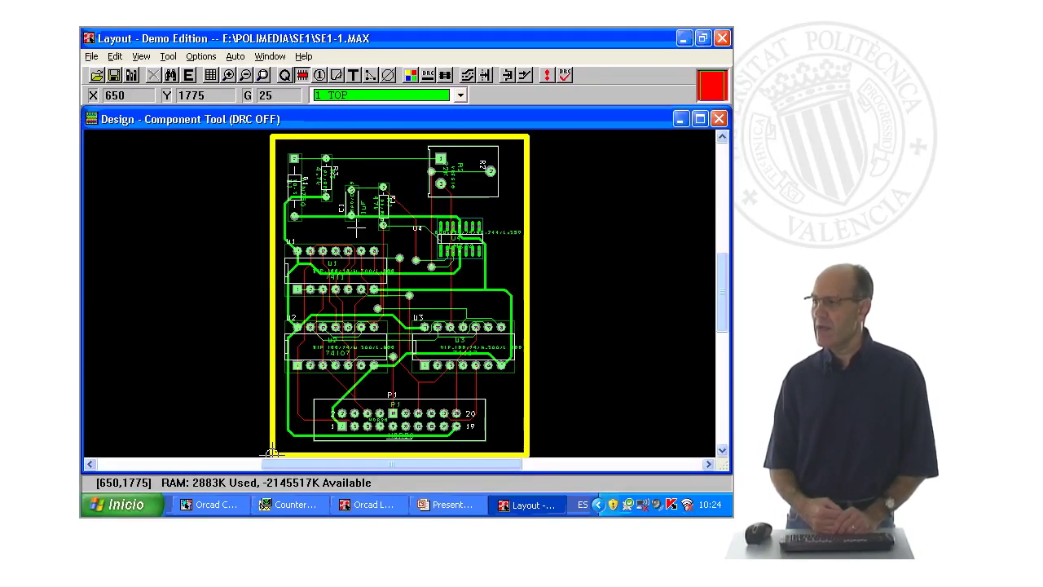
# Step: Save the routed board under the new file name SE1-2.MAX
pyautogui.click(90, 57)
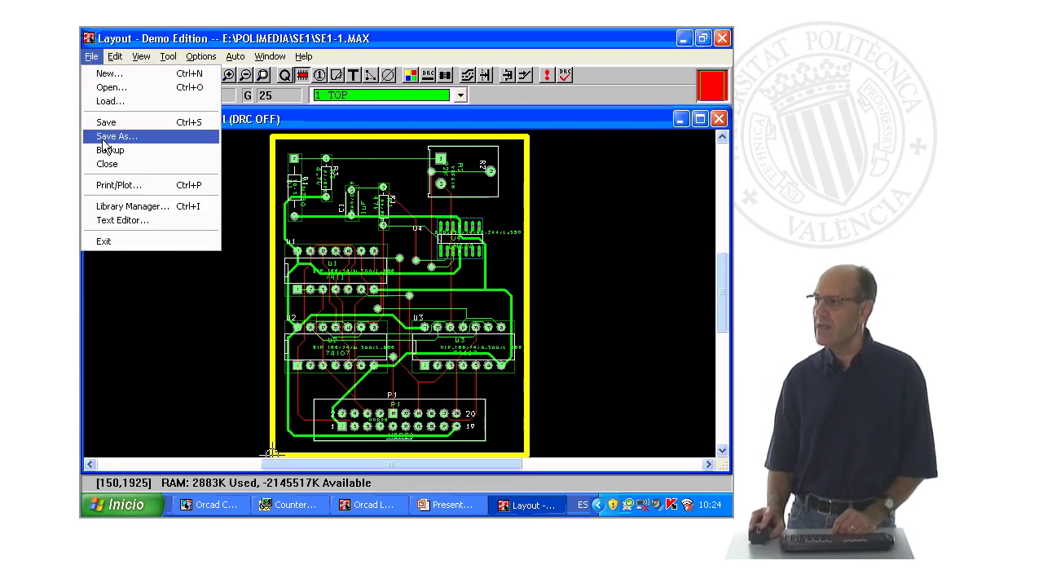
pyautogui.click(103, 137)
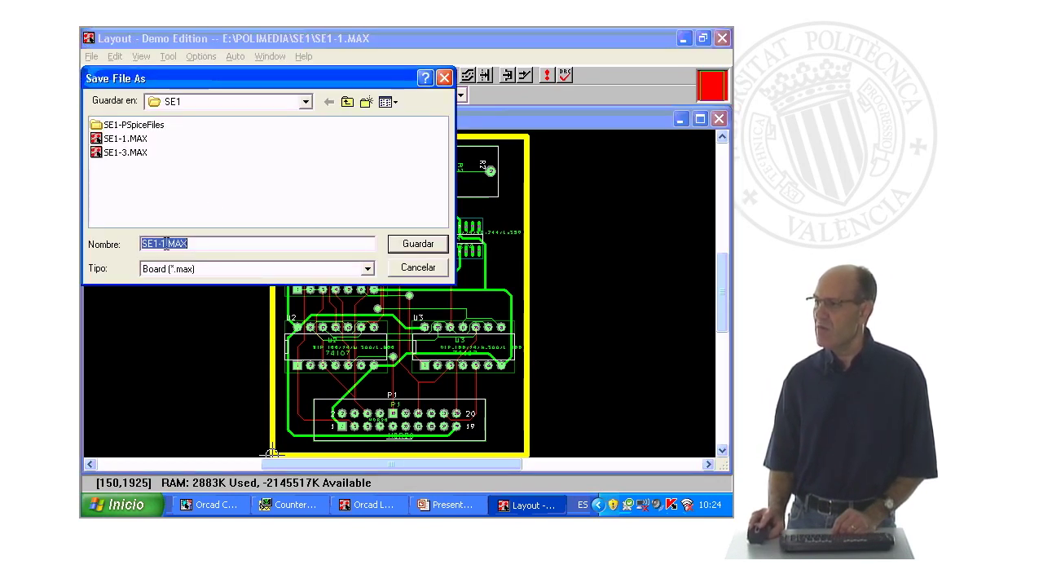
pyautogui.click(165, 243)
pyautogui.press('BackSpace')
pyautogui.write('2')
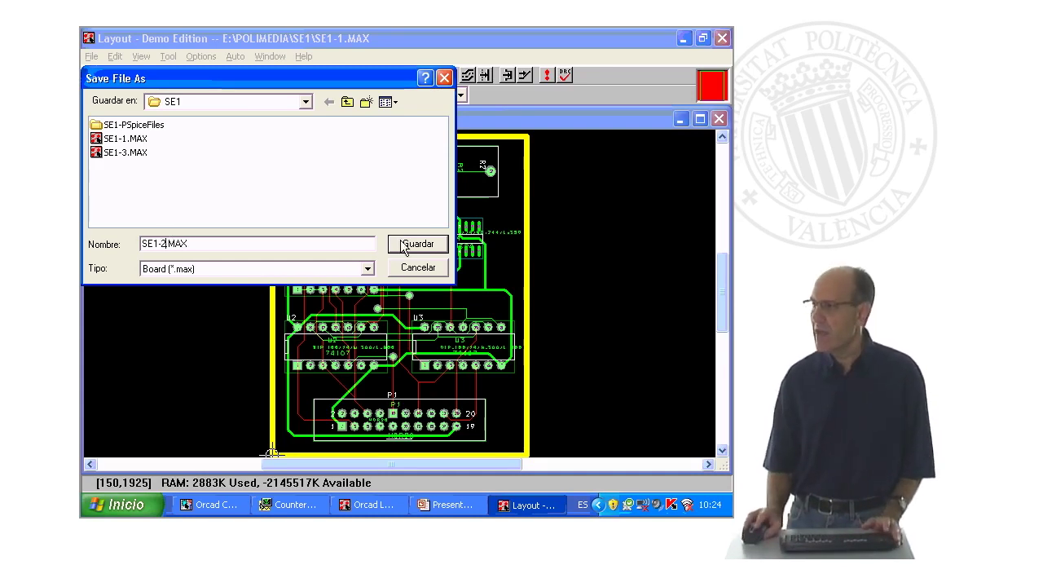
pyautogui.click(408, 246)
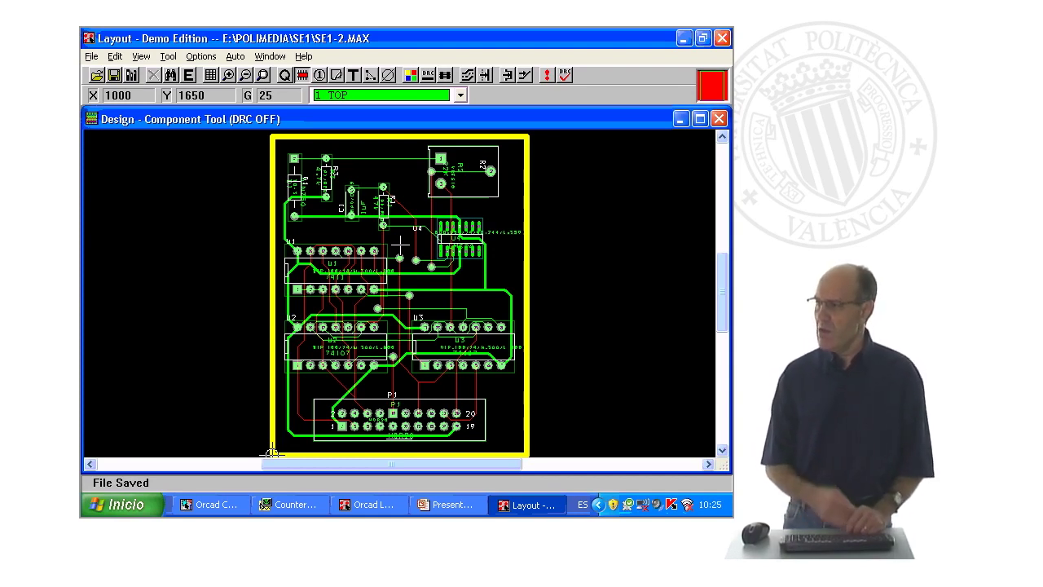
# Step: Unroute every trace on the board with Auto > Unroute > Board
pyautogui.click(237, 56)
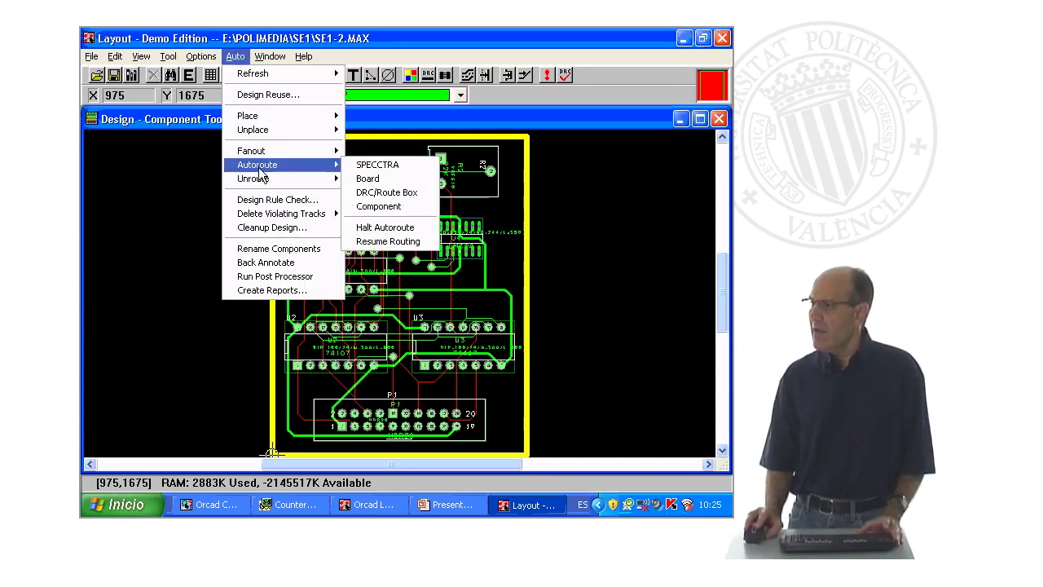
pyautogui.moveTo(253, 178)
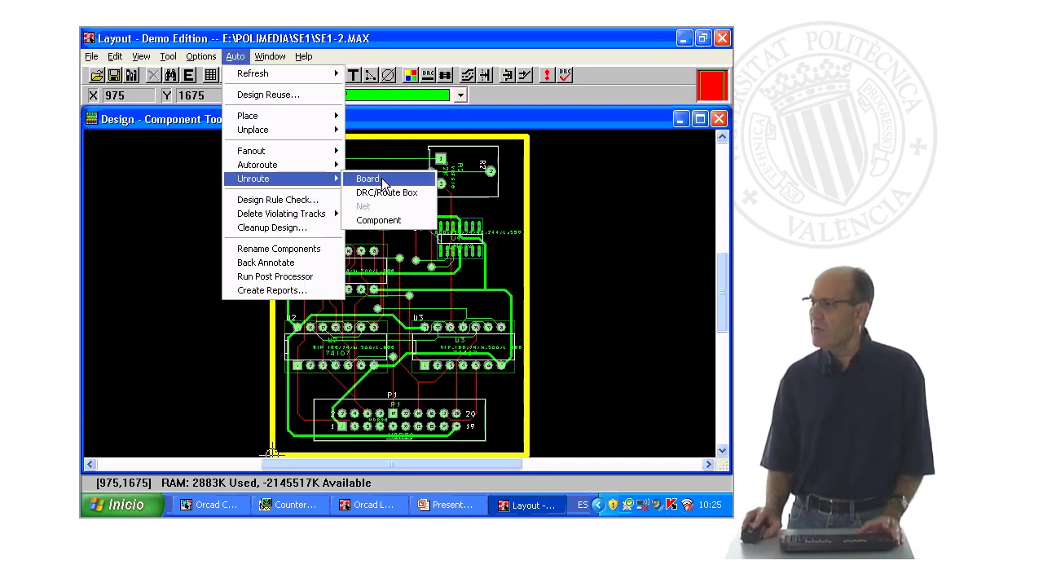
pyautogui.click(383, 182)
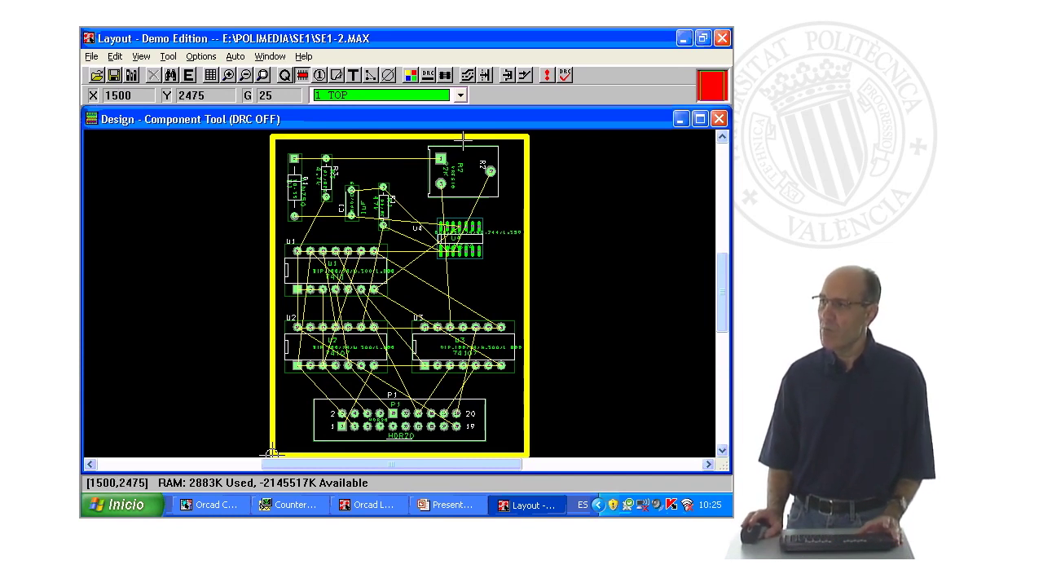
# Step: Choose the Obstacle Tool and set the active layer to the bottom layer, 2 BOT
pyautogui.click(336, 76)
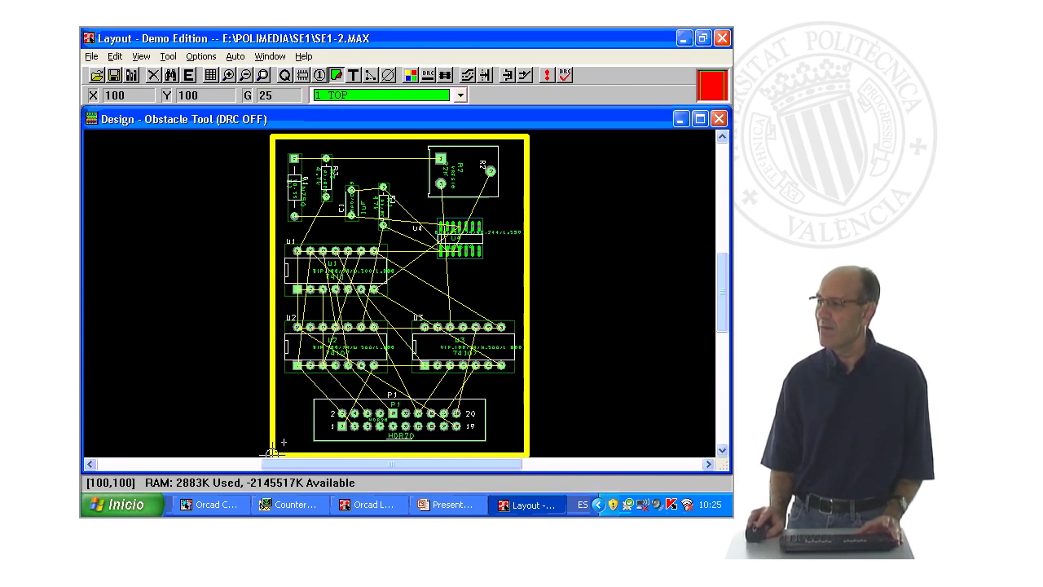
pyautogui.click(283, 441)
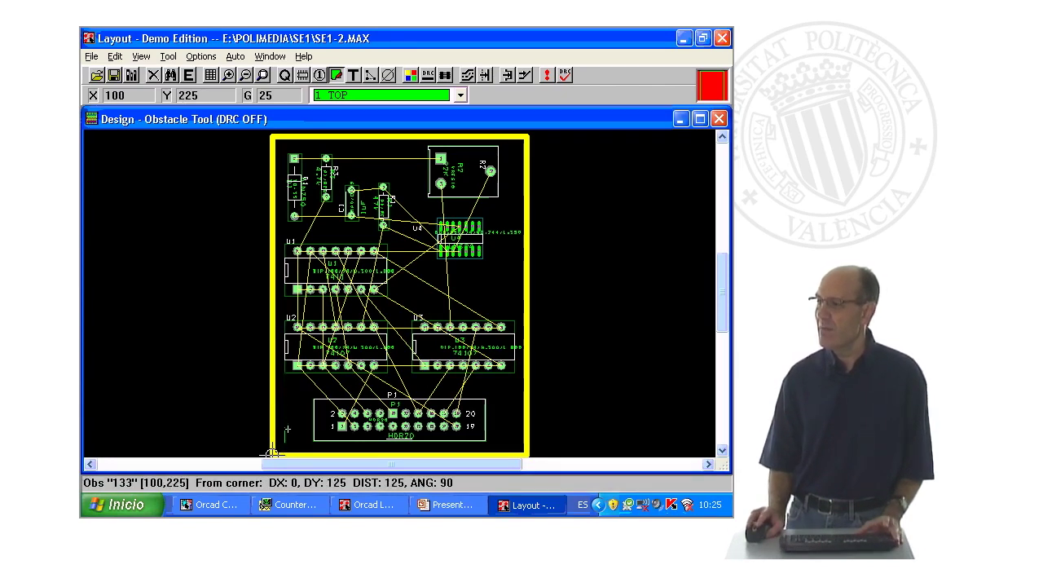
pyautogui.press('Escape')
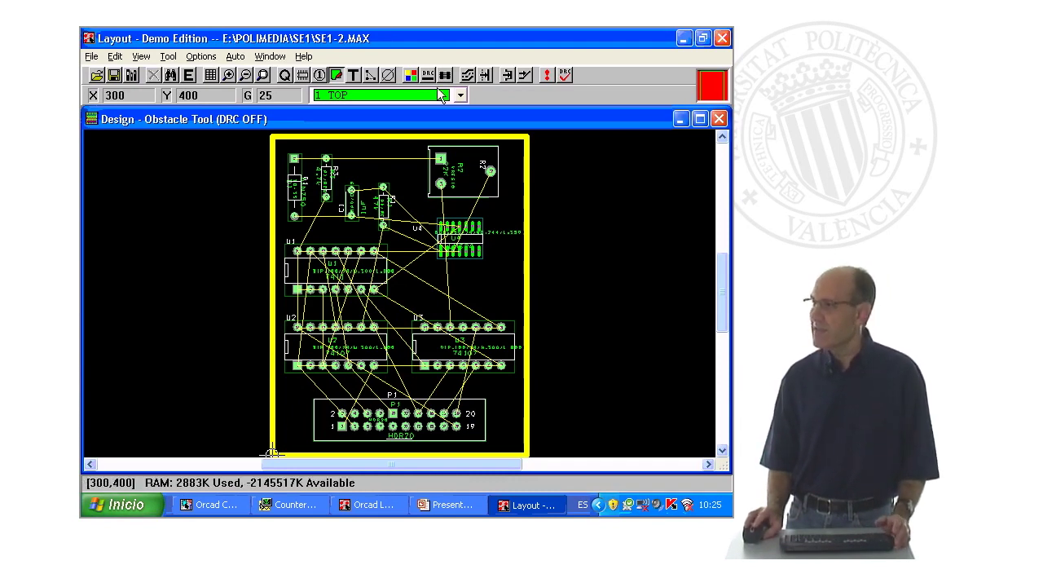
pyautogui.click(460, 95)
pyautogui.click(410, 119)
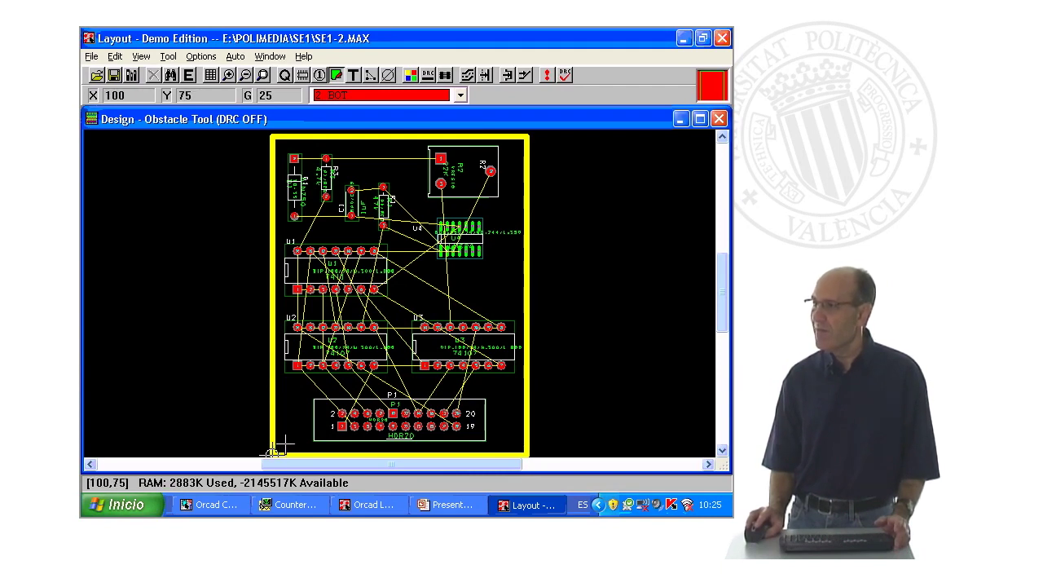
# Step: Draw the obstacle rectangle through the four board corners, finish it, and select obstacle 133
pyautogui.click(273, 446)
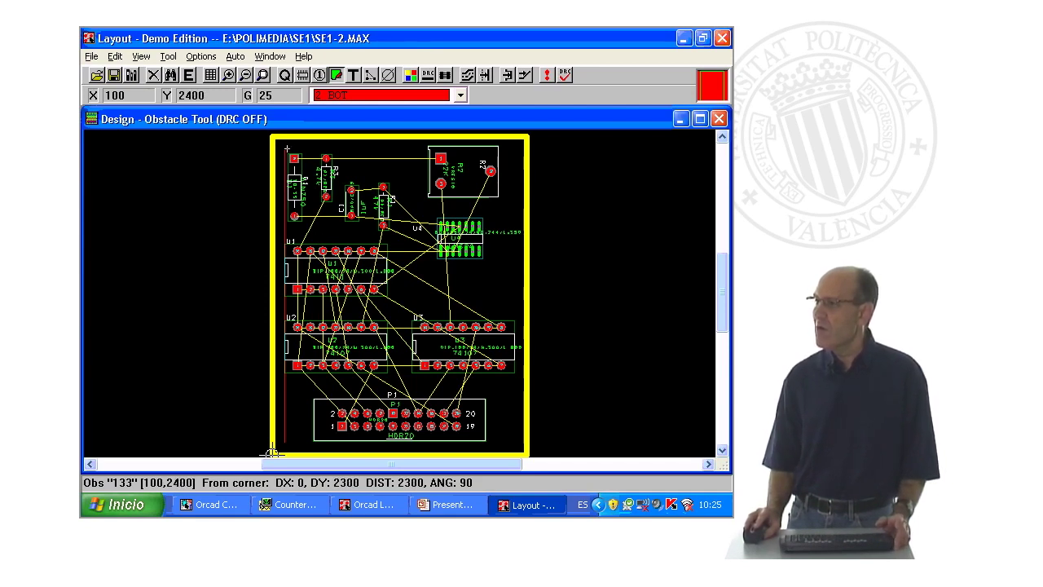
pyautogui.click(286, 148)
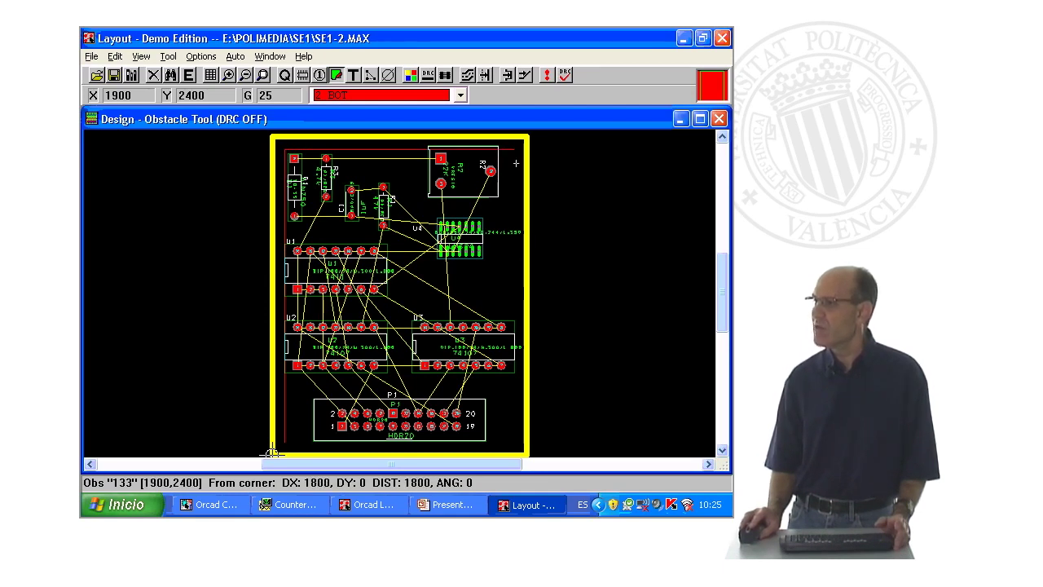
pyautogui.click(521, 164)
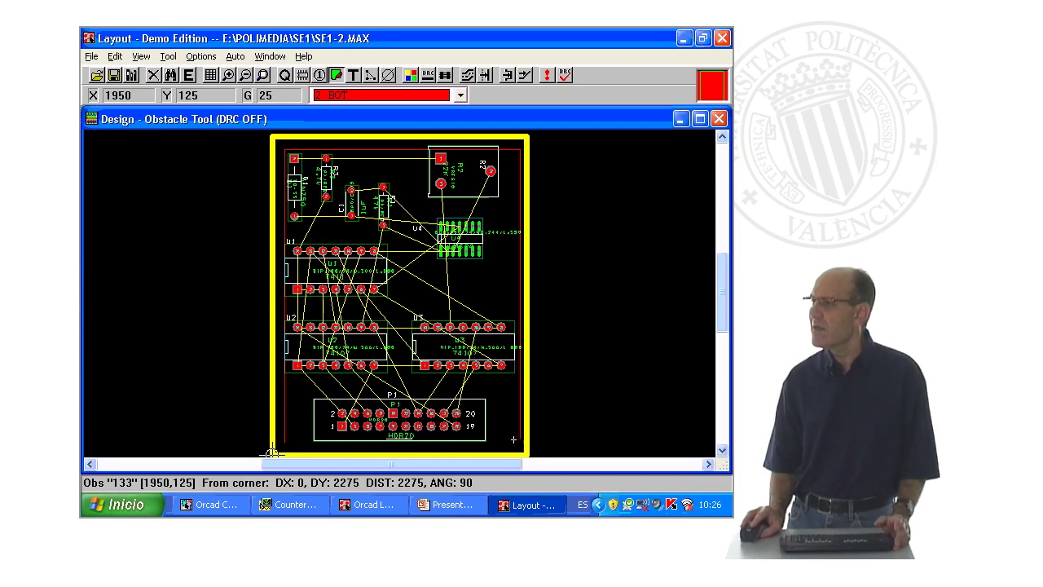
pyautogui.click(512, 442)
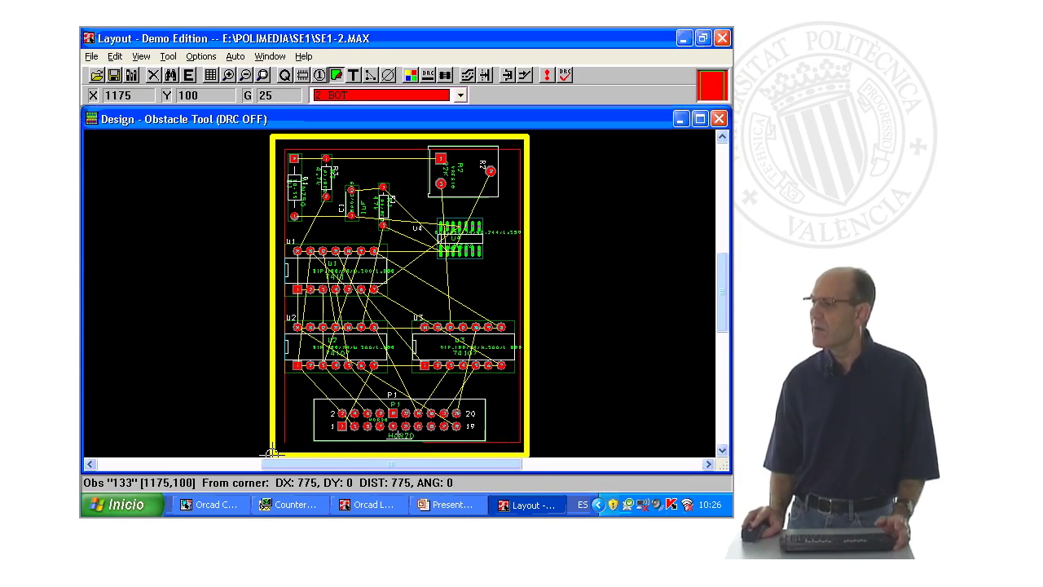
pyautogui.click(286, 443)
pyautogui.rightClick(286, 442)
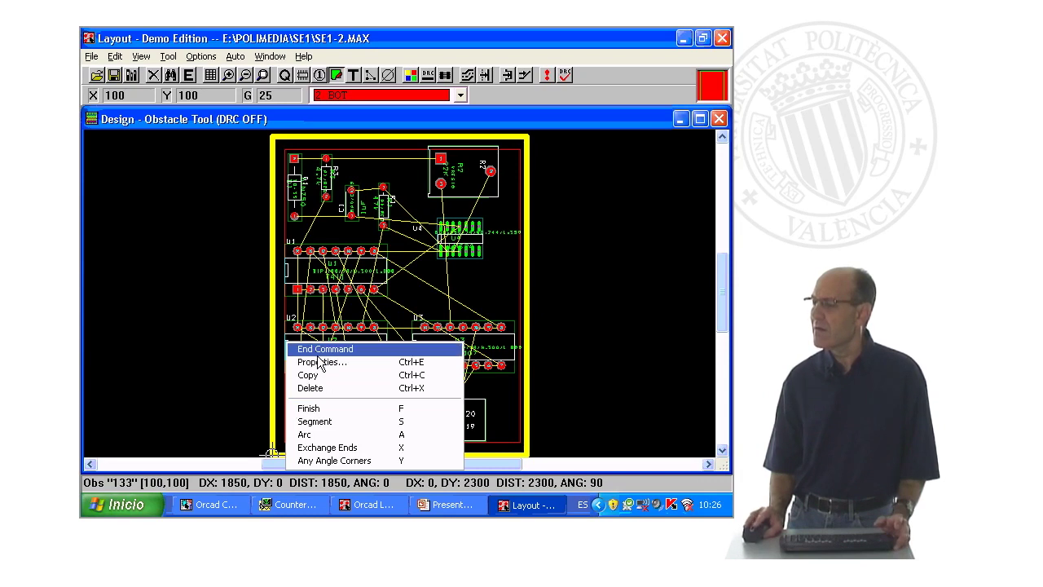
pyautogui.click(330, 407)
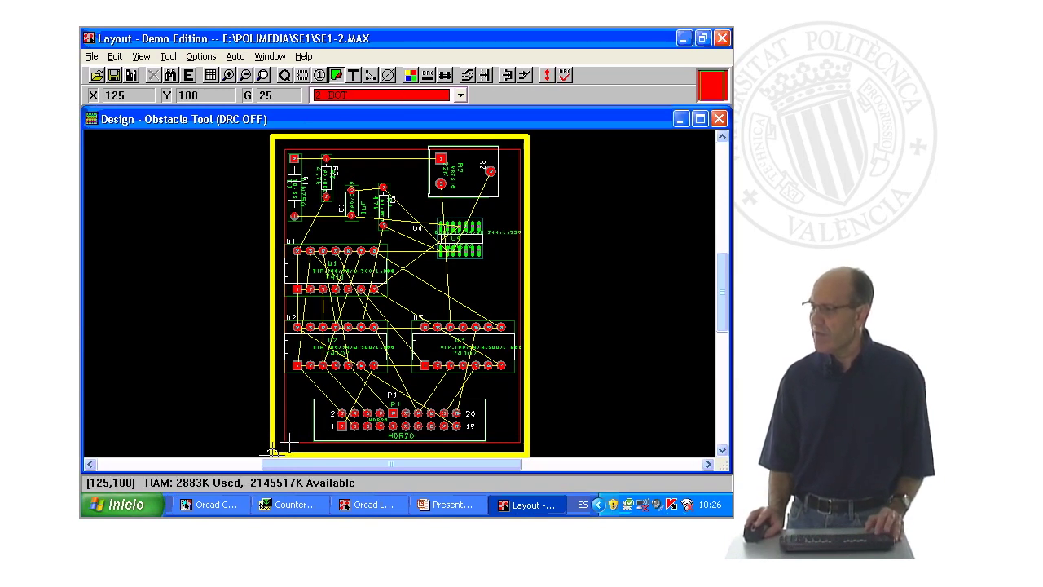
pyautogui.click(290, 442)
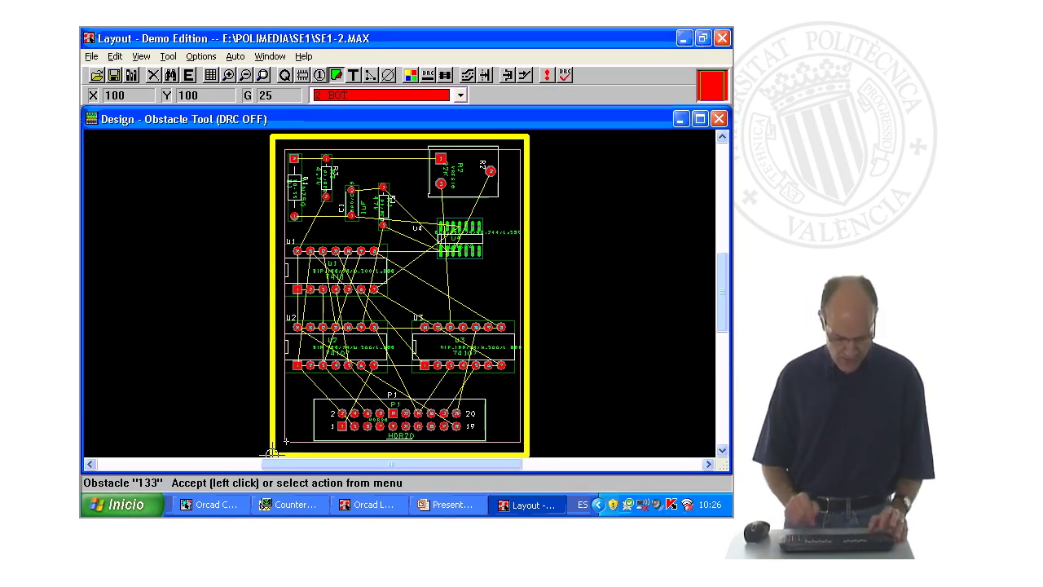
# Step: Open obstacle 133's properties and scroll through the Obstacle Type list, leaving it Free track
pyautogui.hotkey('ctrl', 'e')
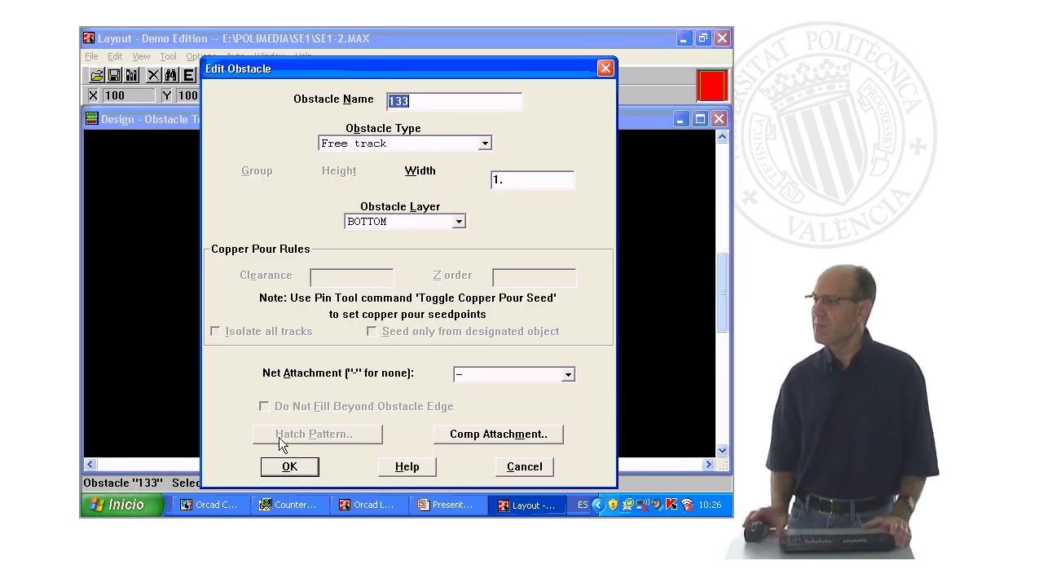
pyautogui.click(484, 144)
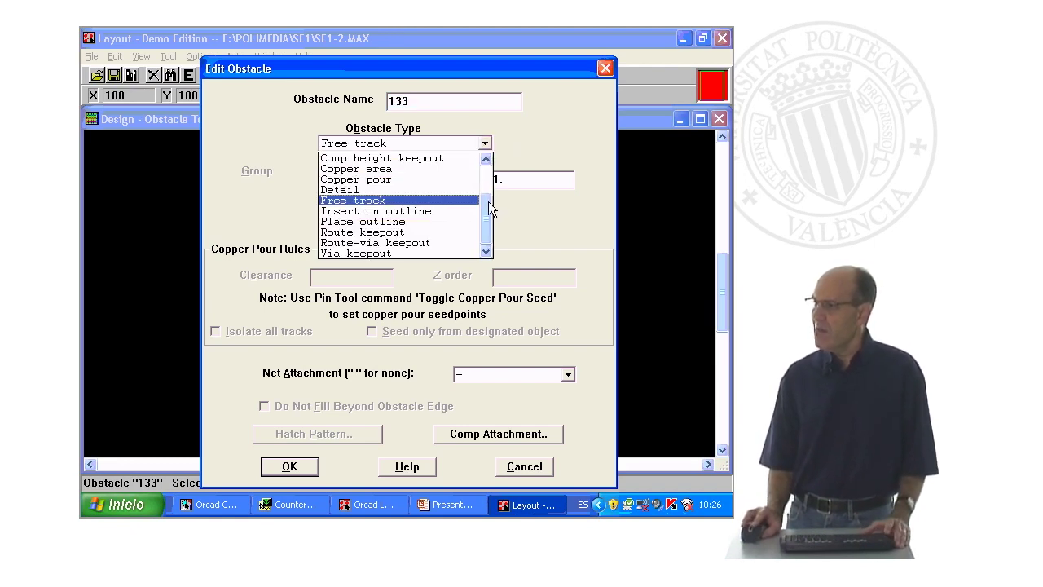
pyautogui.moveTo(491, 214)
pyautogui.mouseDown()
pyautogui.moveTo(492, 166)
pyautogui.moveTo(487, 185)
pyautogui.mouseUp()
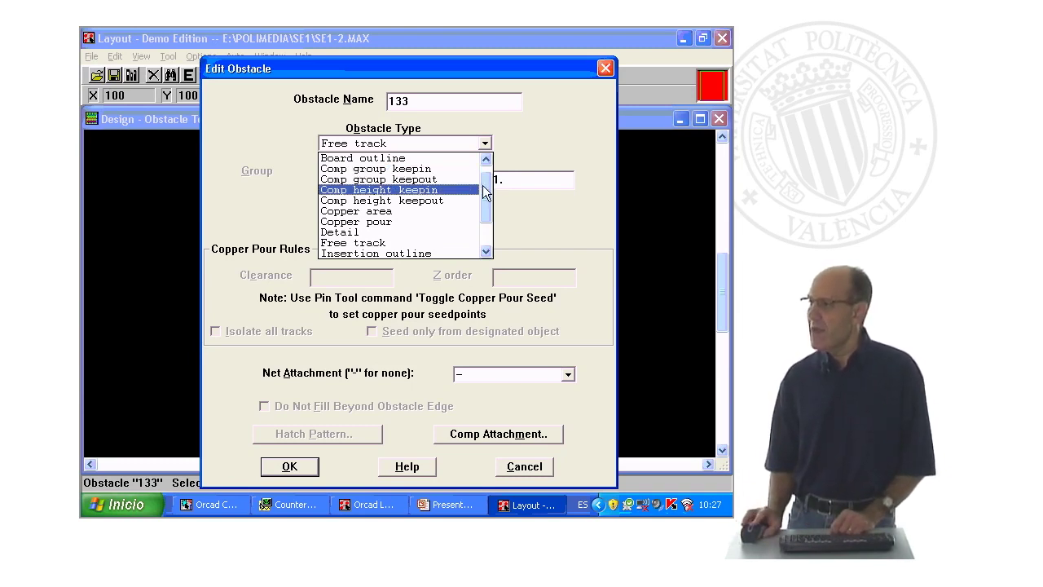
pyautogui.moveTo(489, 191); pyautogui.dragTo(491, 247)
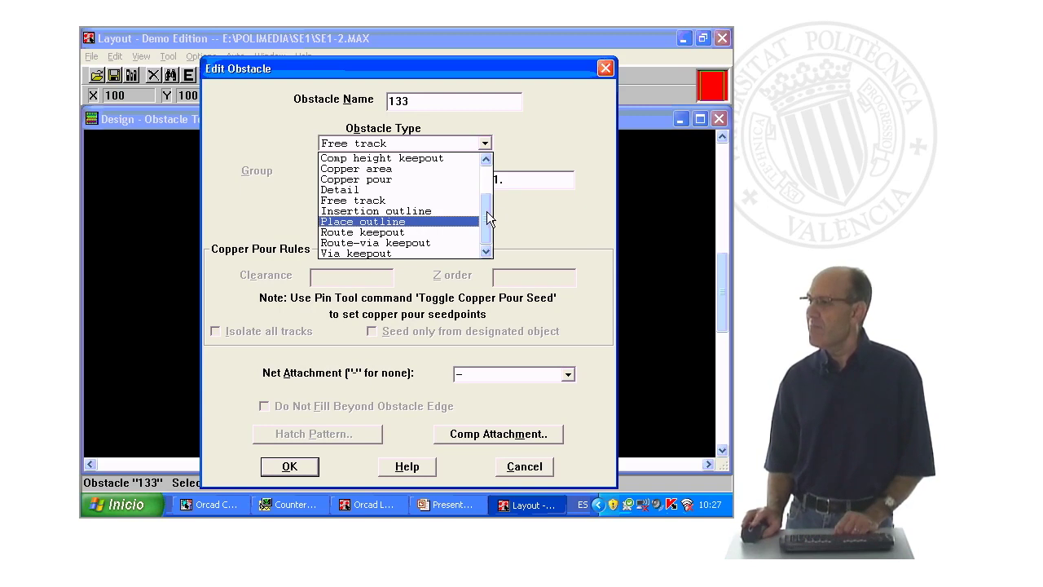
pyautogui.moveTo(487, 213); pyautogui.dragTo(490, 168)
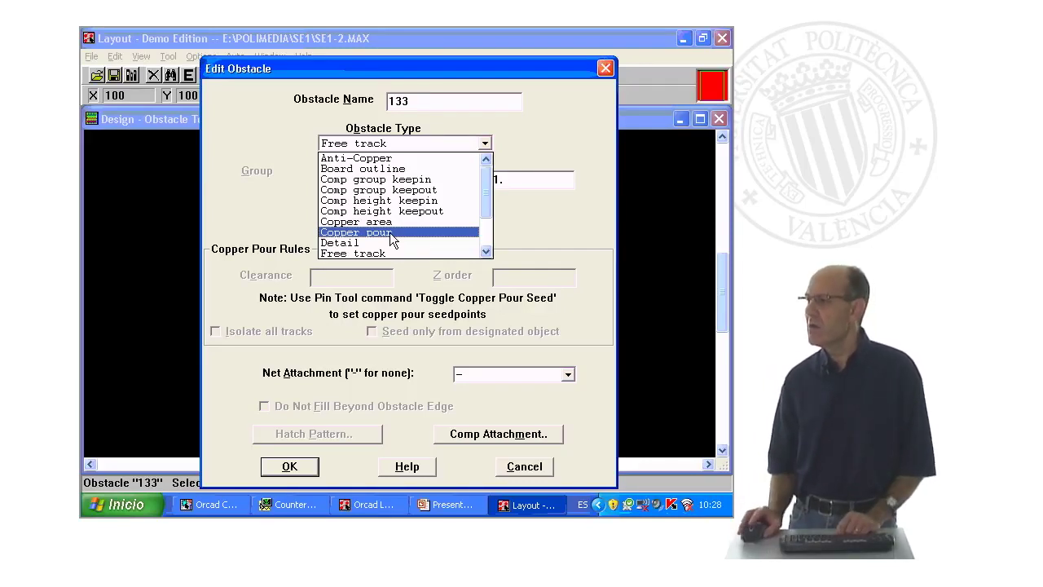
pyautogui.moveTo(486, 202); pyautogui.dragTo(482, 226)
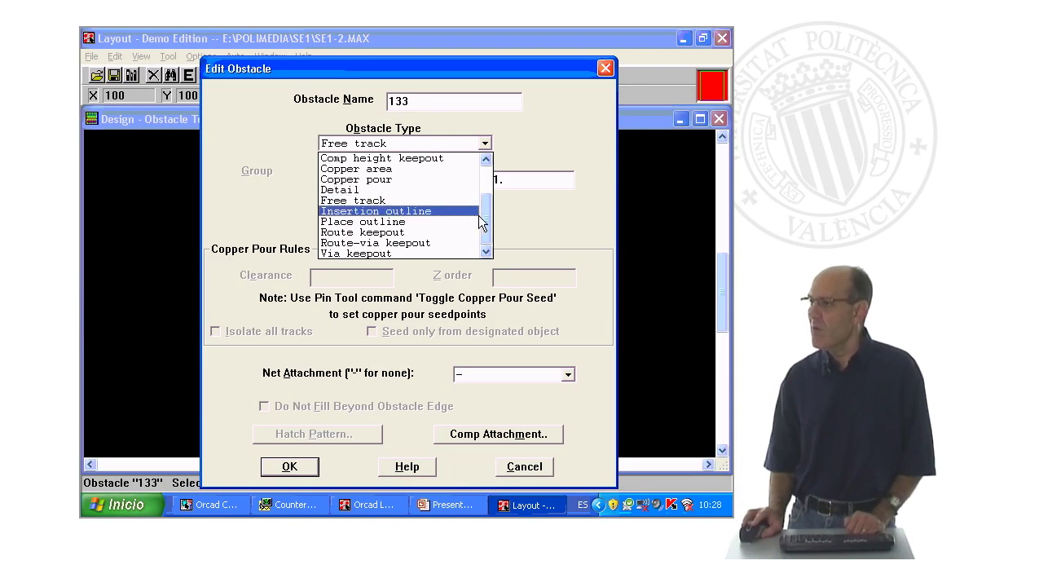
pyautogui.moveTo(484, 215); pyautogui.dragTo(482, 205)
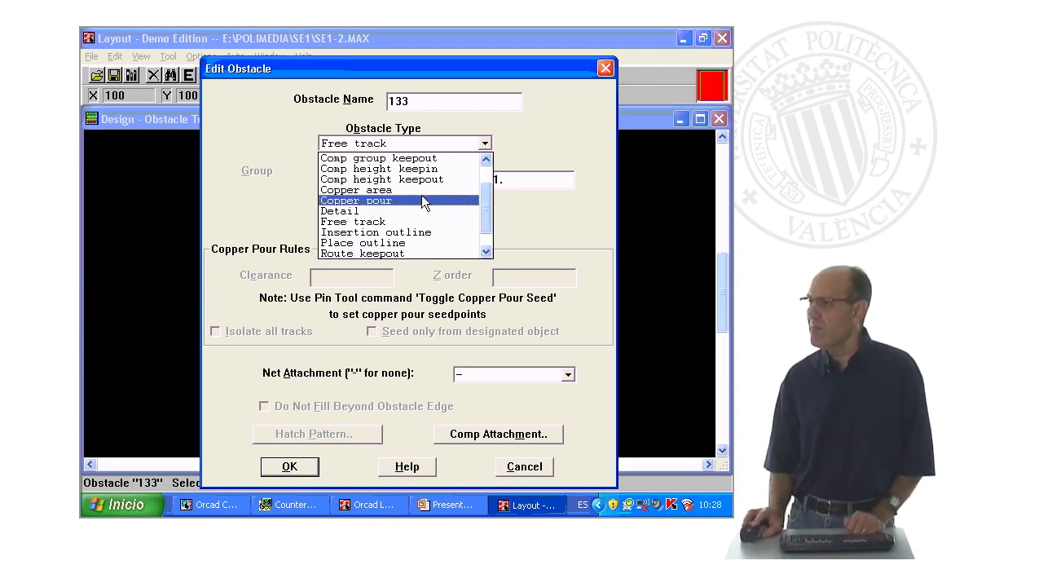
# Step: Make obstacle 133 a Copper area with width 10 and confirm the change
pyautogui.click(421, 192)
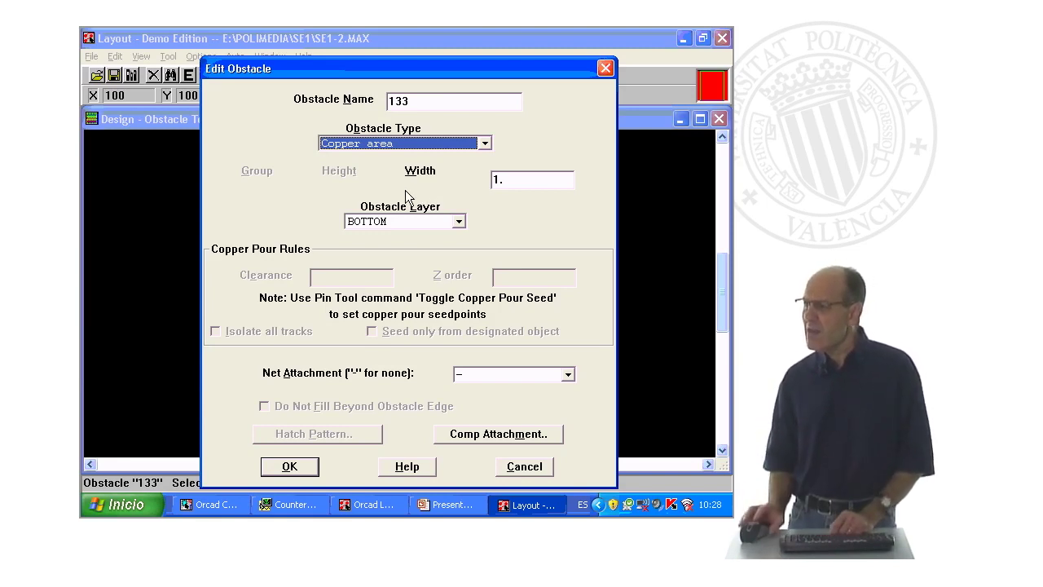
pyautogui.click(496, 180)
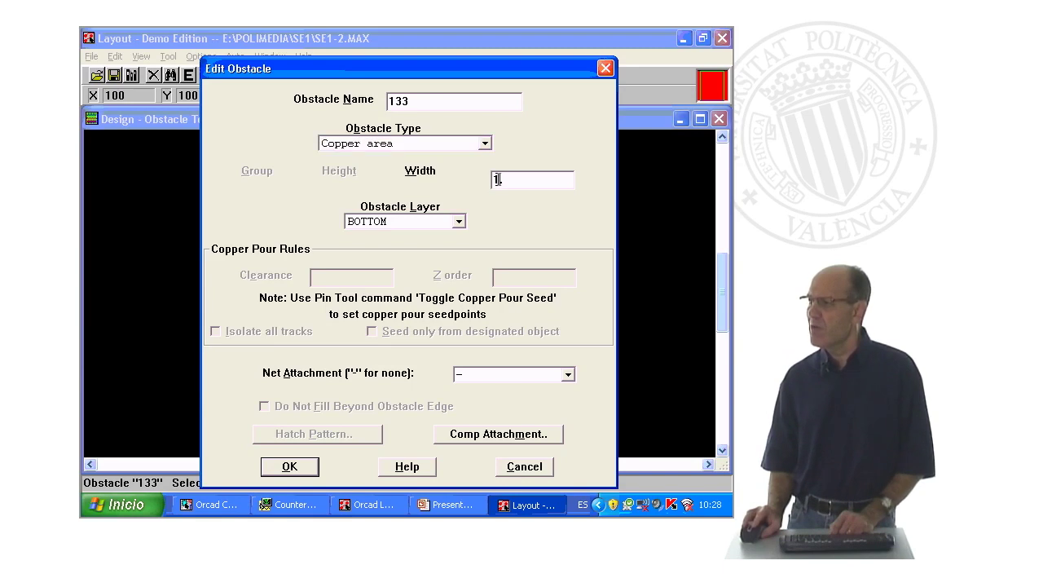
pyautogui.write('0')
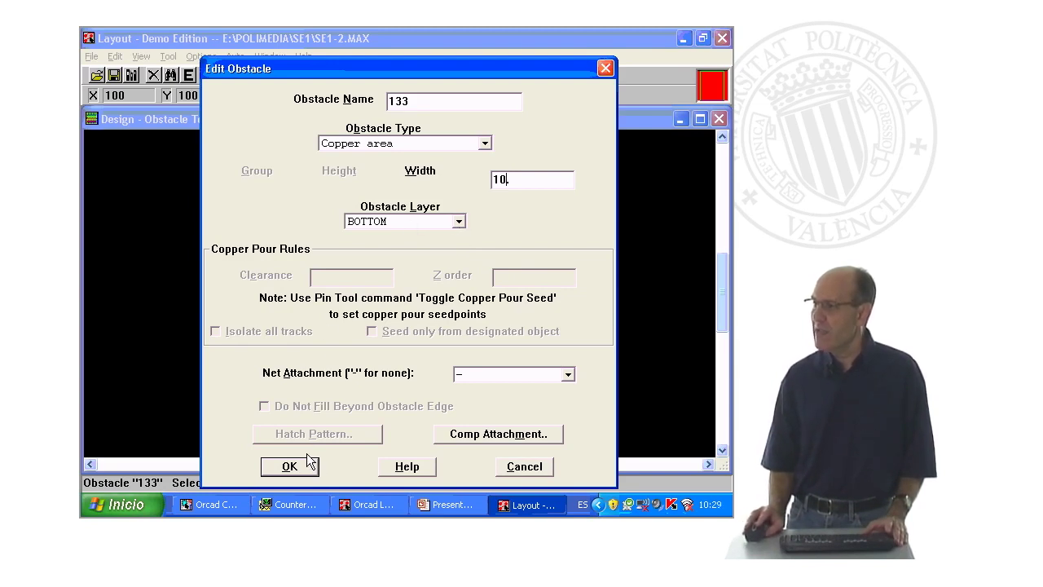
pyautogui.click(290, 468)
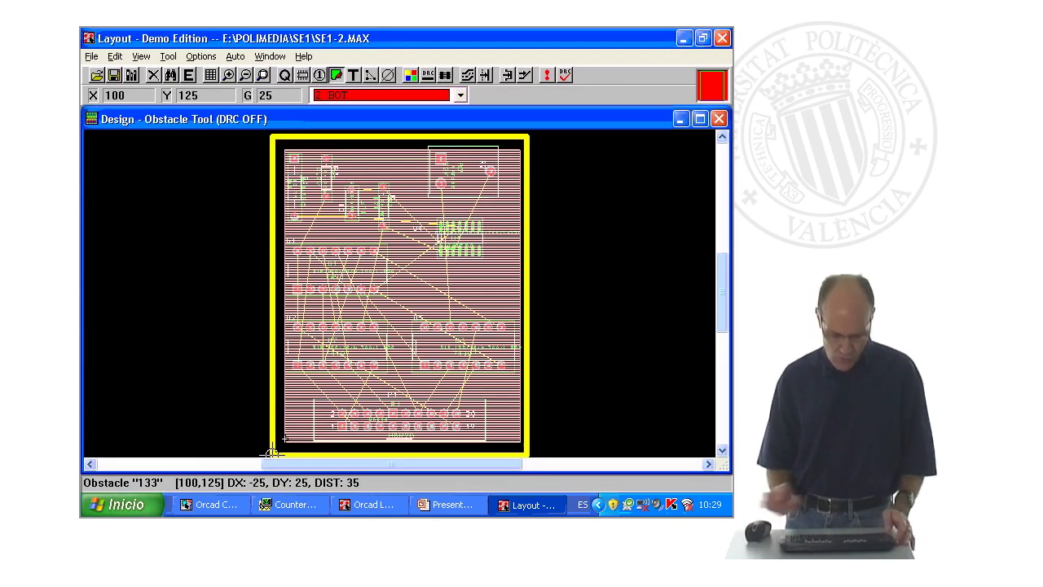
# Step: Set obstacle 133 to a Copper pour on net 0 with clearance 20, showing hatch settings
pyautogui.hotkey('ctrl', 'e')
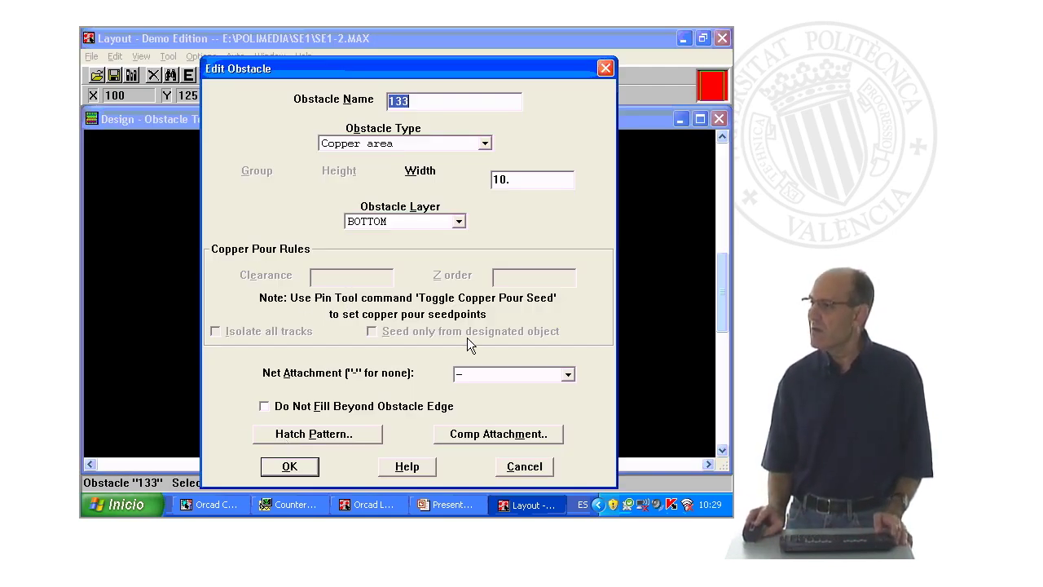
pyautogui.click(568, 375)
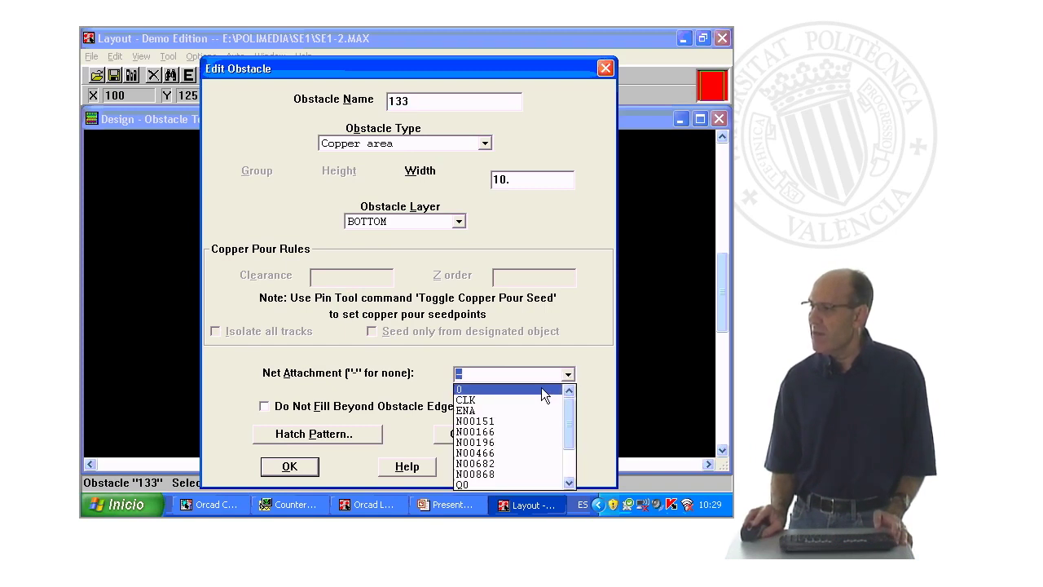
pyautogui.click(541, 389)
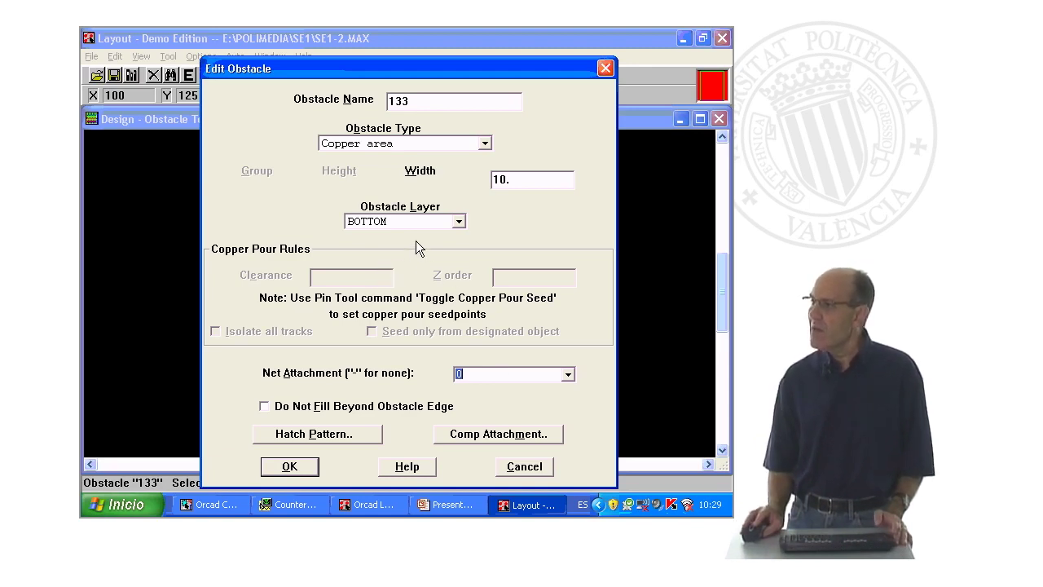
pyautogui.click(484, 144)
pyautogui.click(451, 179)
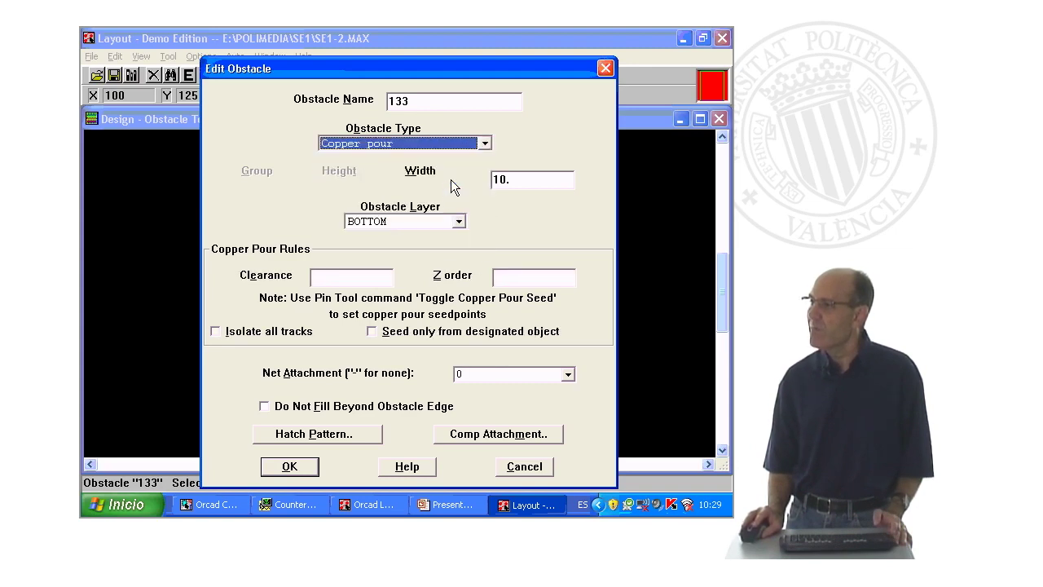
pyautogui.click(342, 281)
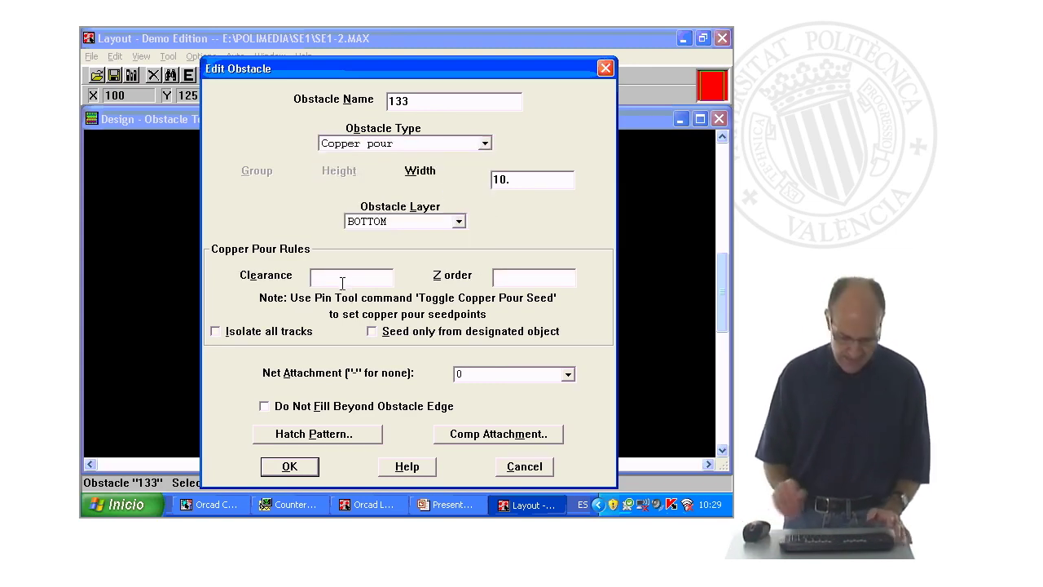
pyautogui.write('20')
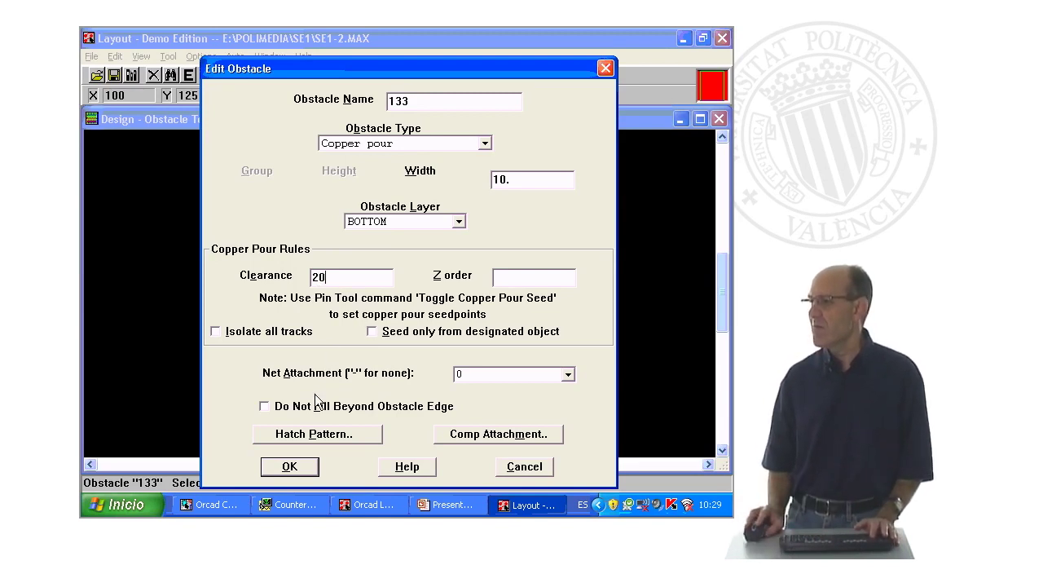
pyautogui.click(303, 435)
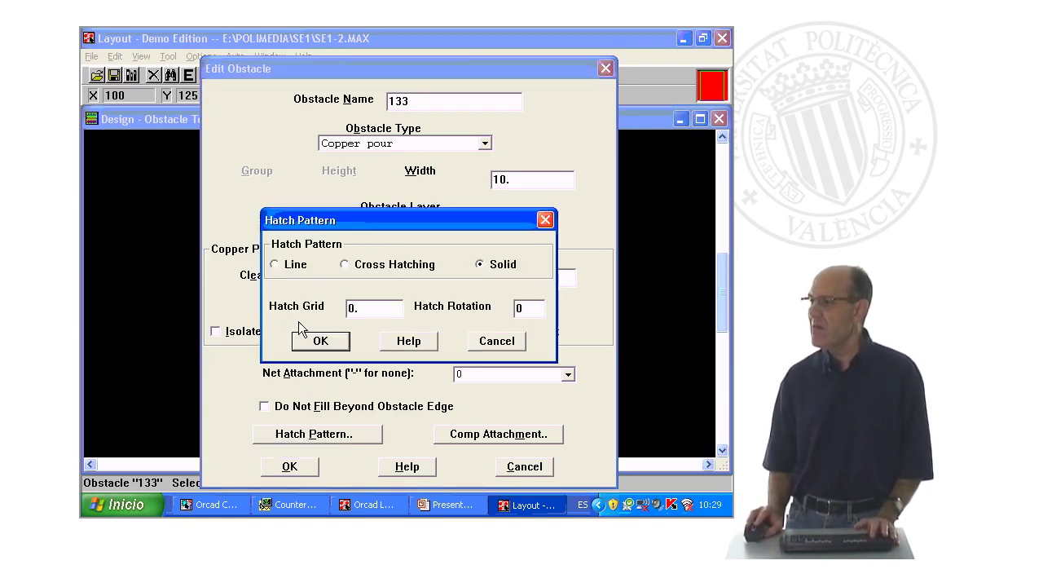
# Step: Give the pour cross hatching with grid 40 and rotation 45, then redraw the board
pyautogui.click(345, 265)
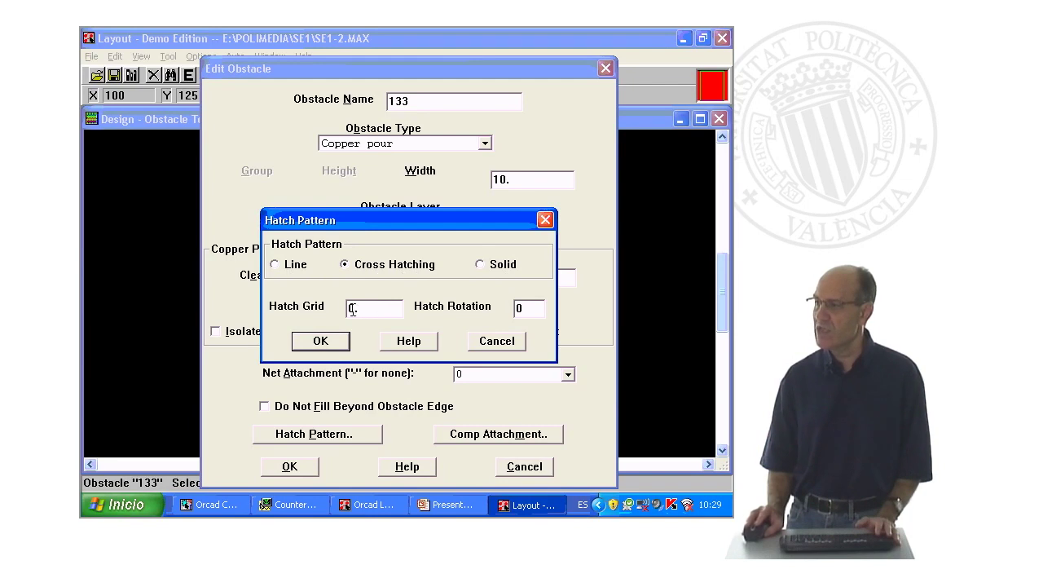
pyautogui.press('Delete')
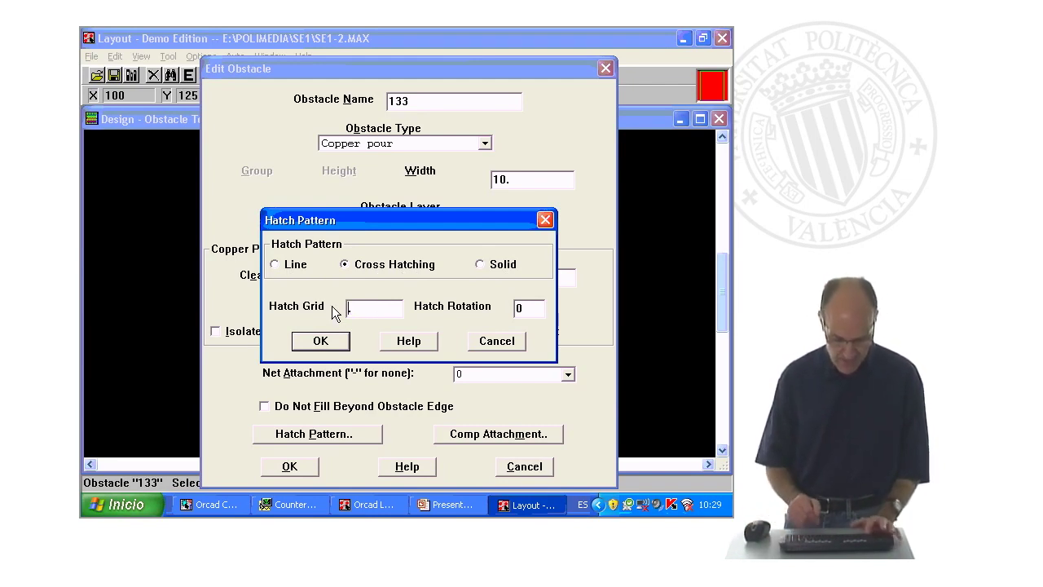
pyautogui.write('40')
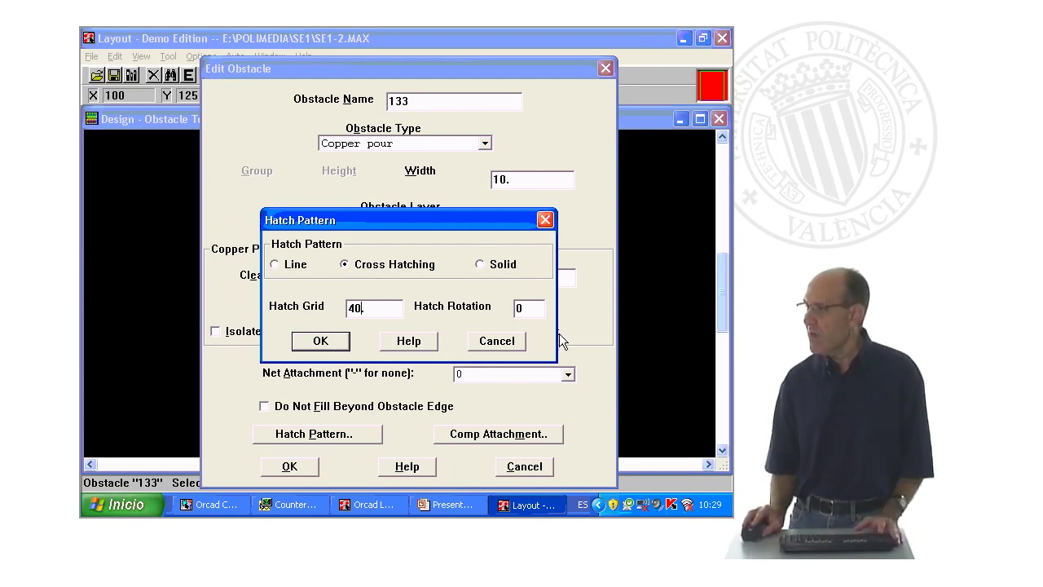
pyautogui.write('45')
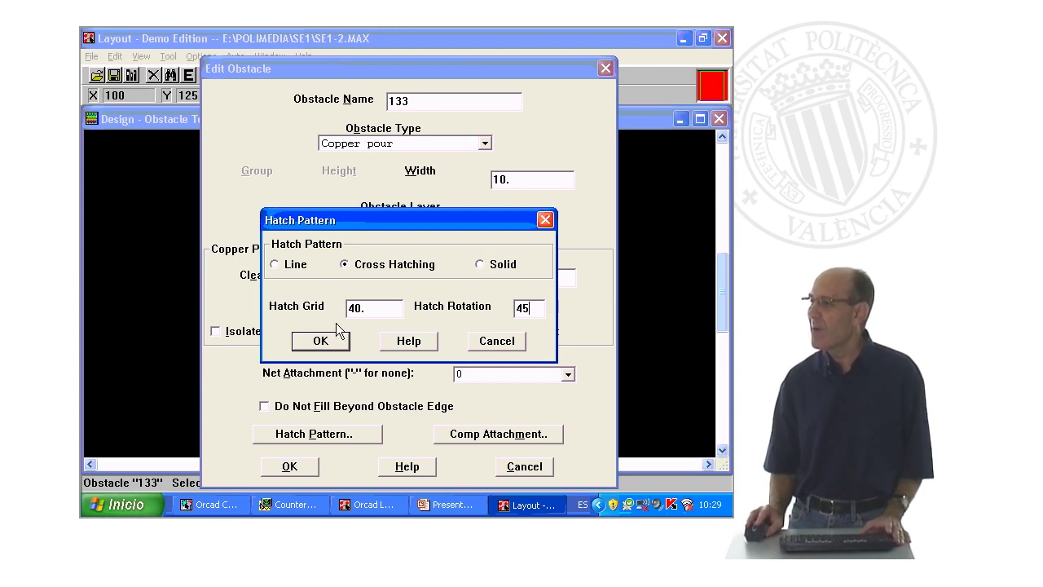
pyautogui.click(325, 343)
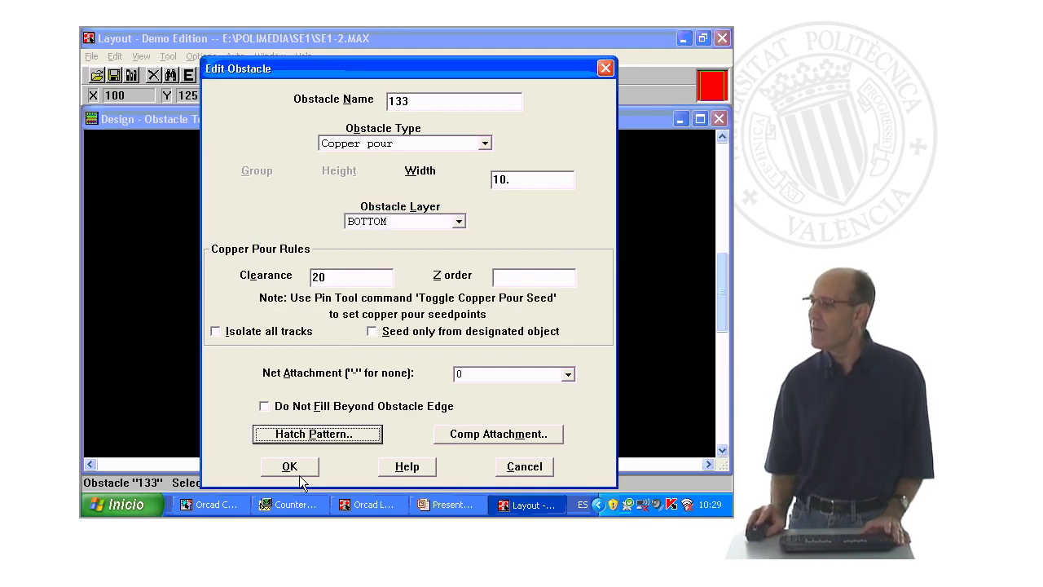
pyautogui.click(294, 469)
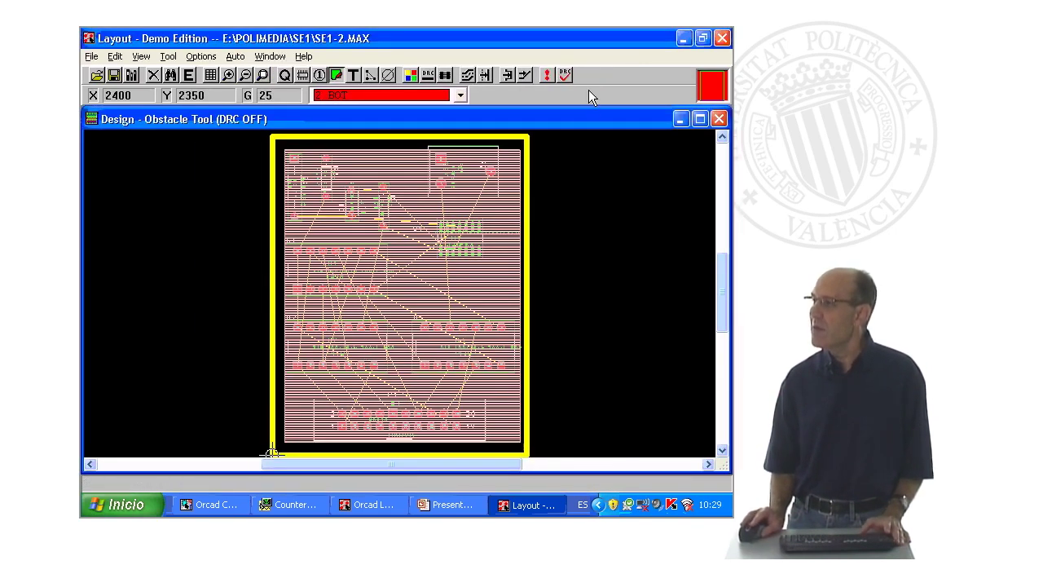
pyautogui.click(545, 79)
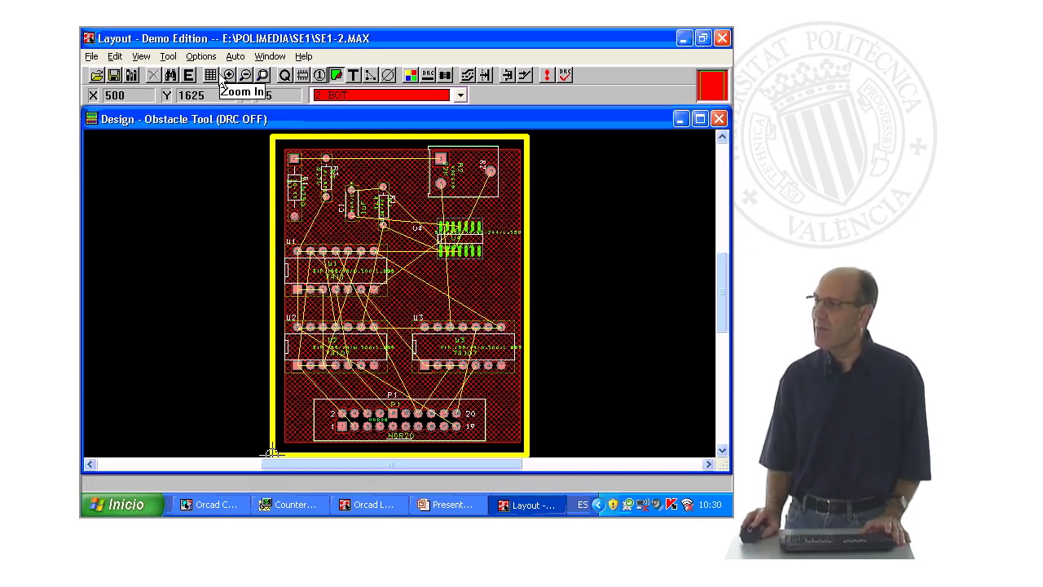
pyautogui.click(201, 57)
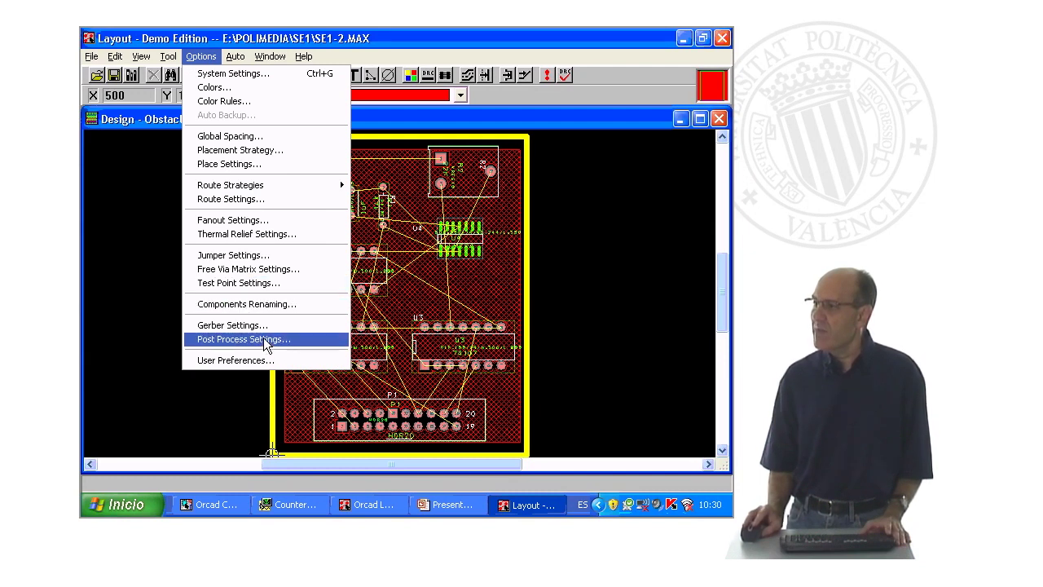
pyautogui.click(258, 360)
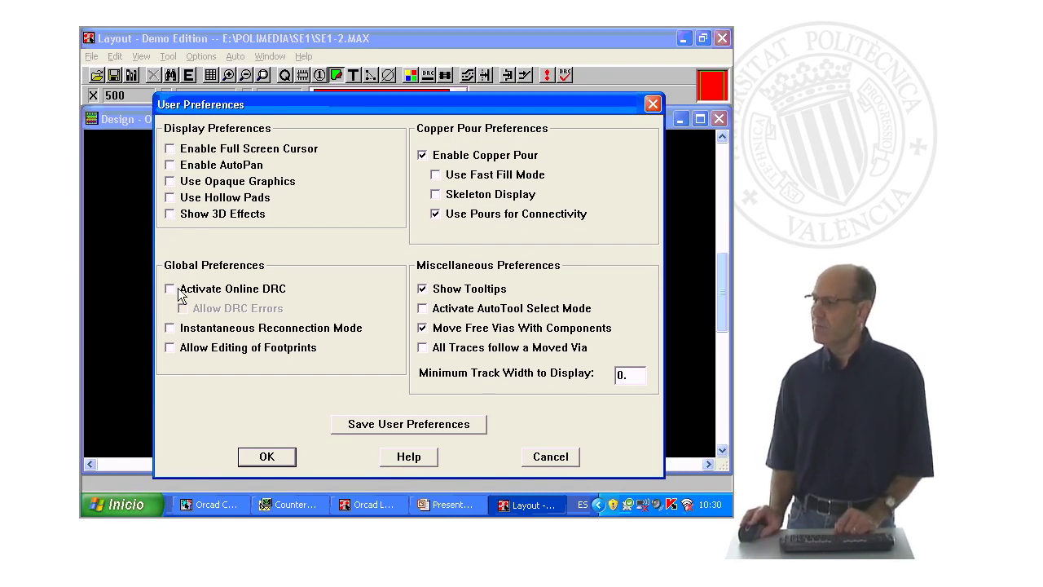
pyautogui.click(265, 458)
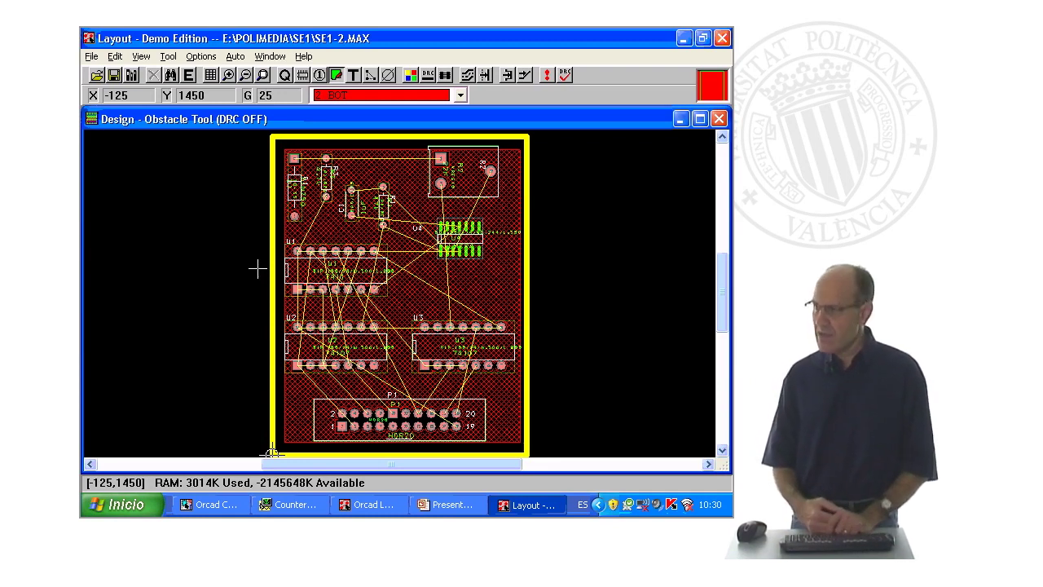
# Step: Zoom in near header P1 and scroll the view over to U4 and its neighbours
pyautogui.click(141, 56)
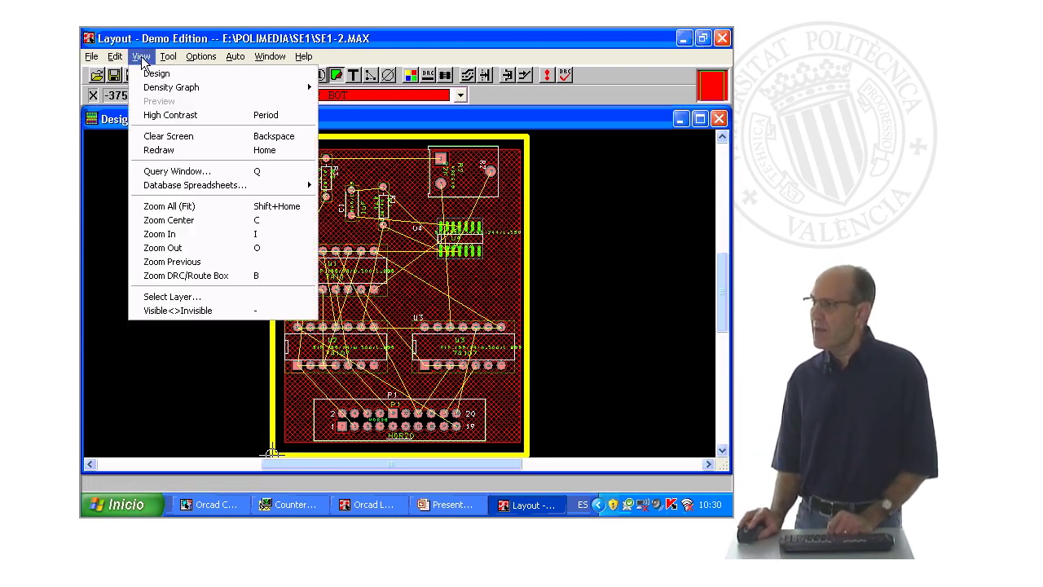
pyautogui.click(166, 235)
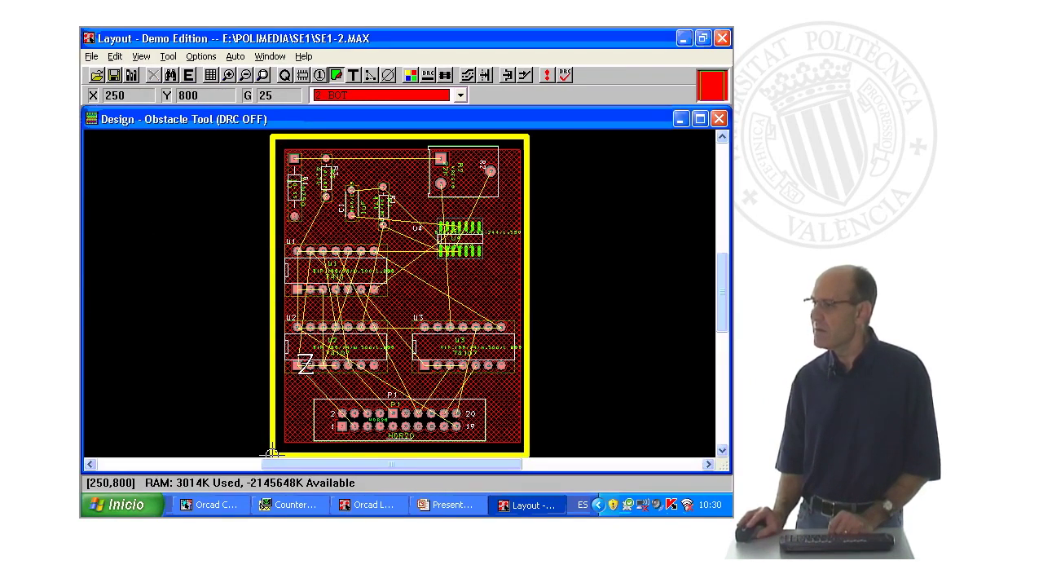
pyautogui.click(373, 443)
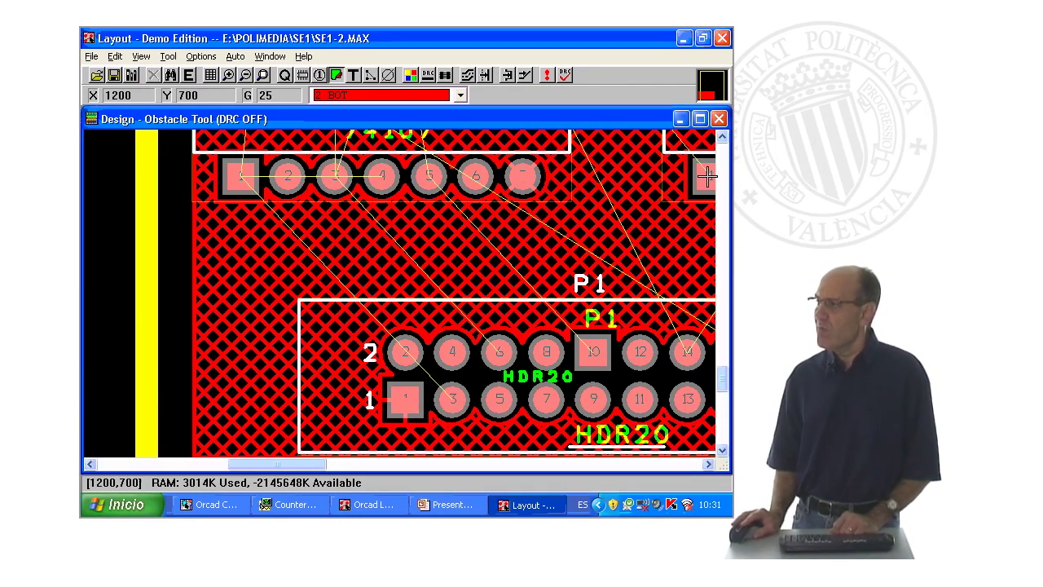
pyautogui.click(722, 137)
pyautogui.click(722, 136)
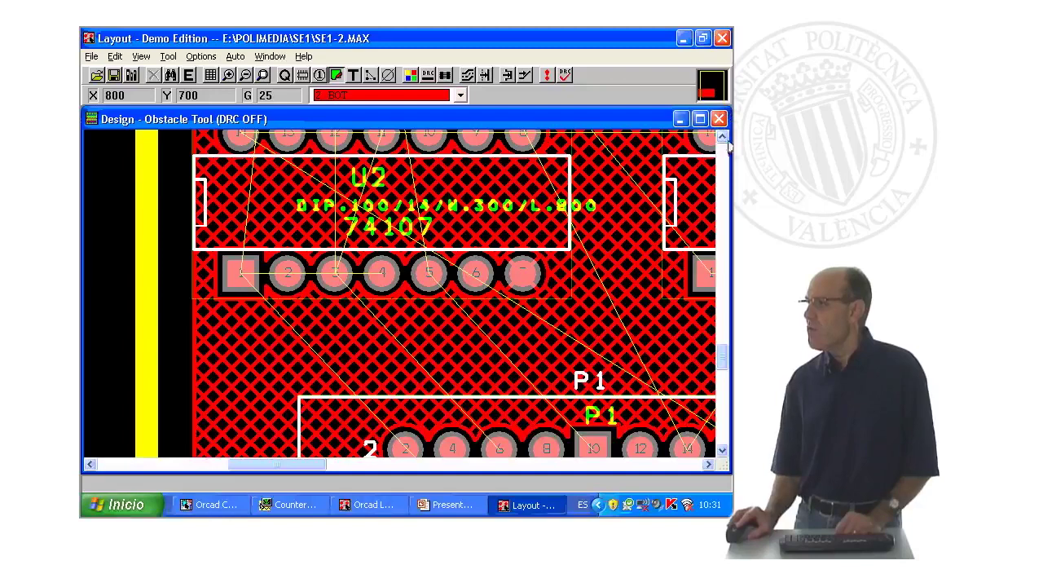
pyautogui.click(722, 138)
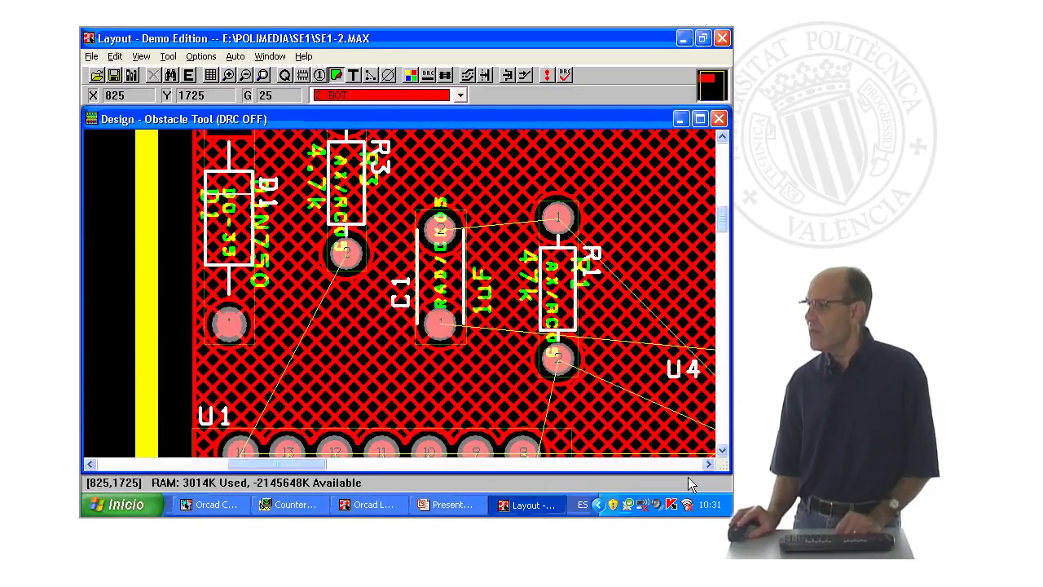
pyautogui.click(707, 463)
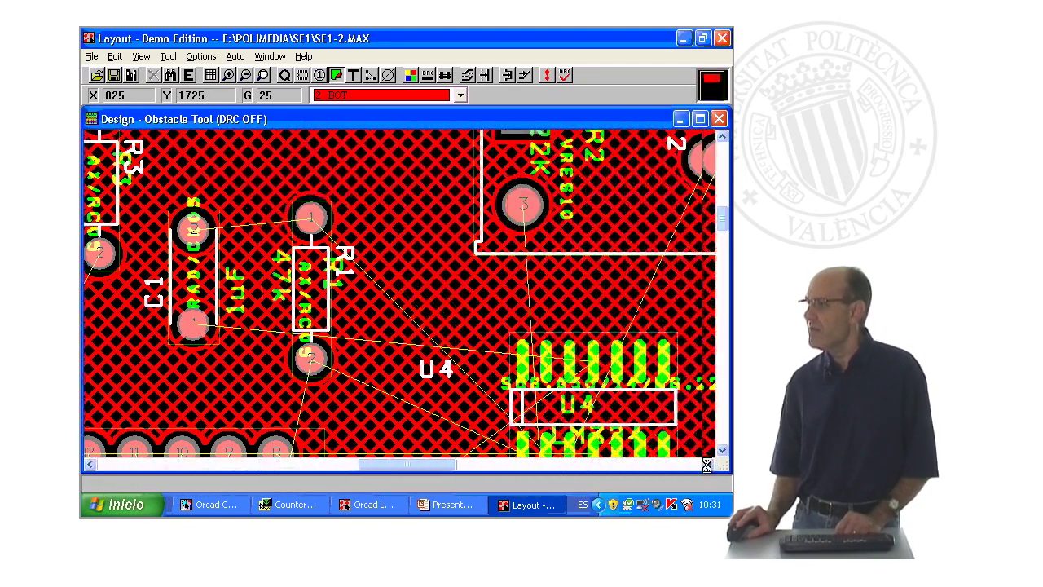
pyautogui.click(723, 452)
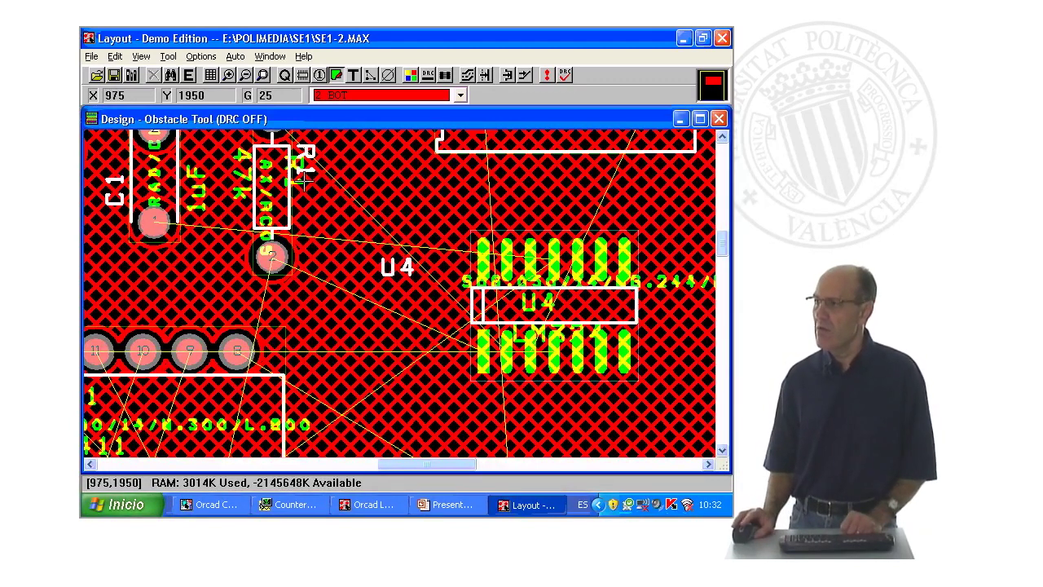
# Step: Open the Nets spreadsheet maximized in the workspace
pyautogui.click(213, 77)
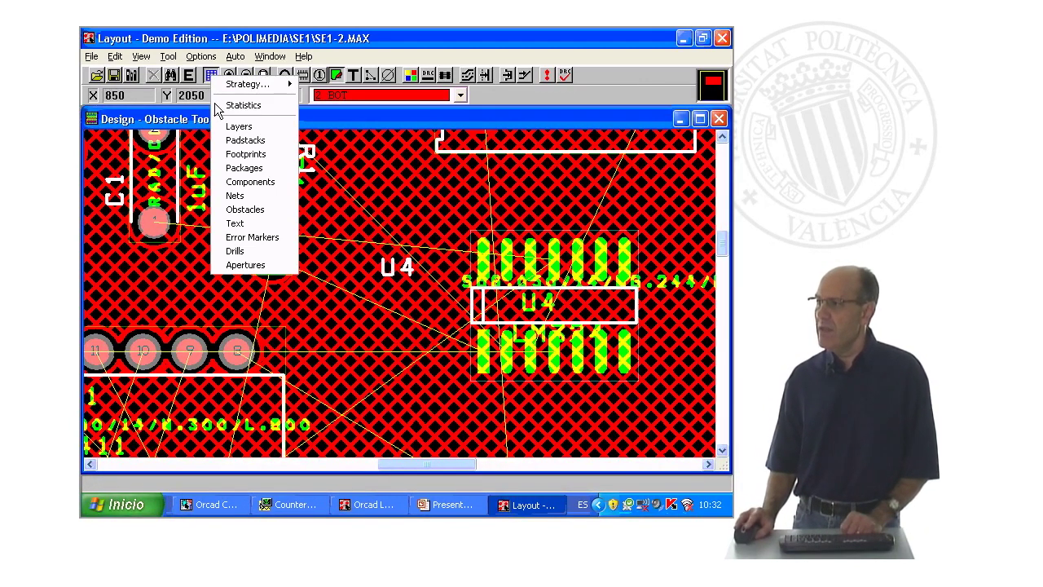
pyautogui.click(241, 196)
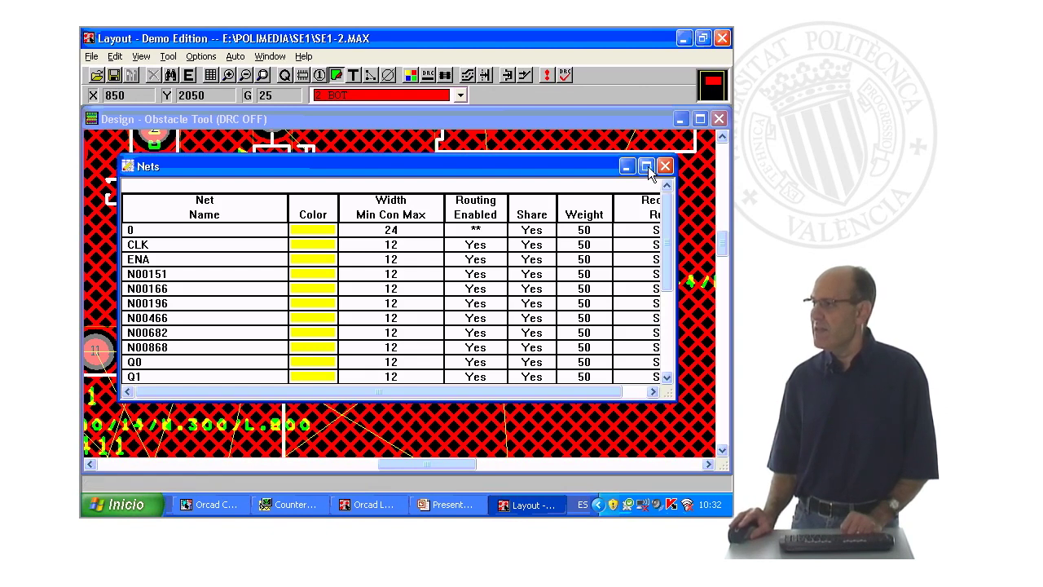
pyautogui.click(646, 166)
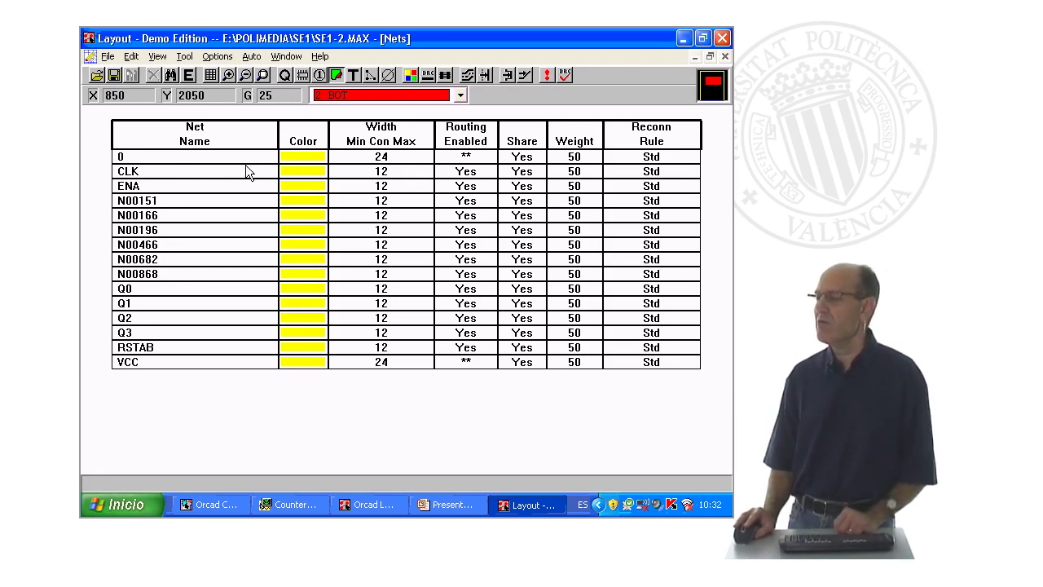
# Step: Disable routing for the 14 nets from CLK through VCC
pyautogui.click(457, 173)
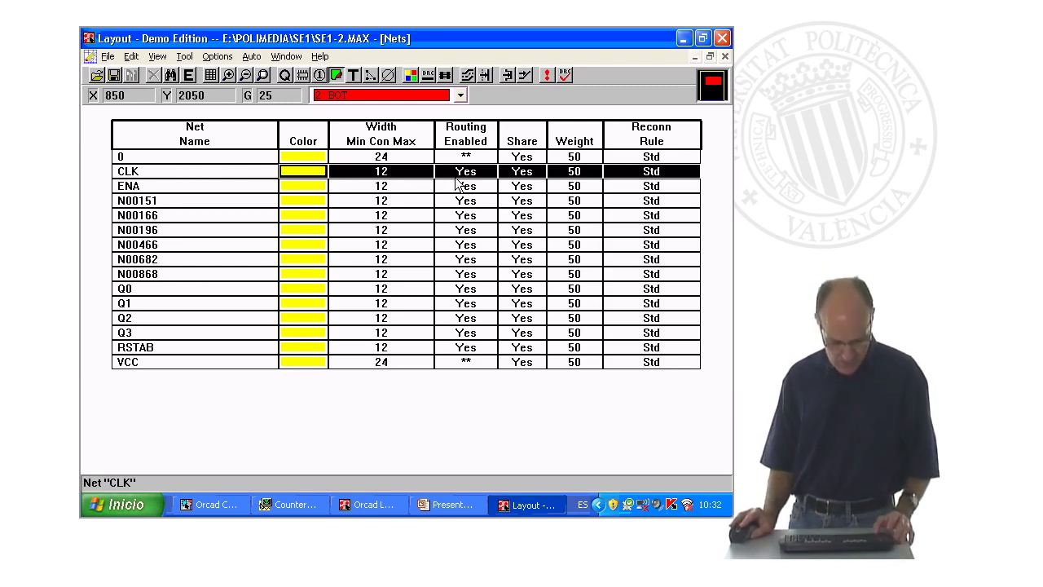
pyautogui.hotkey('shift', 'Down')
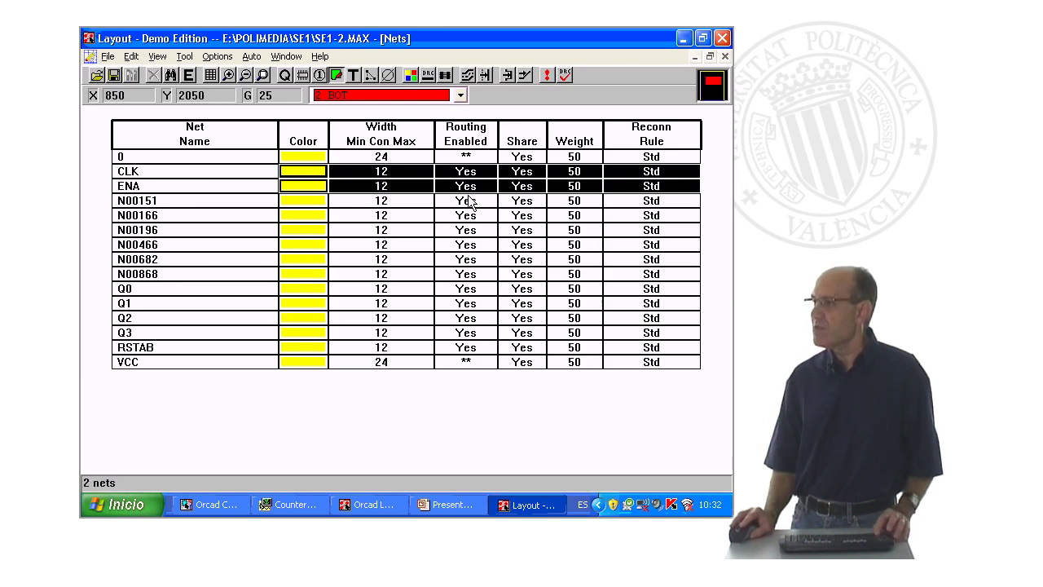
pyautogui.hotkey('shift', 'Down')
pyautogui.moveTo(466, 210); pyautogui.dragTo(448, 341)
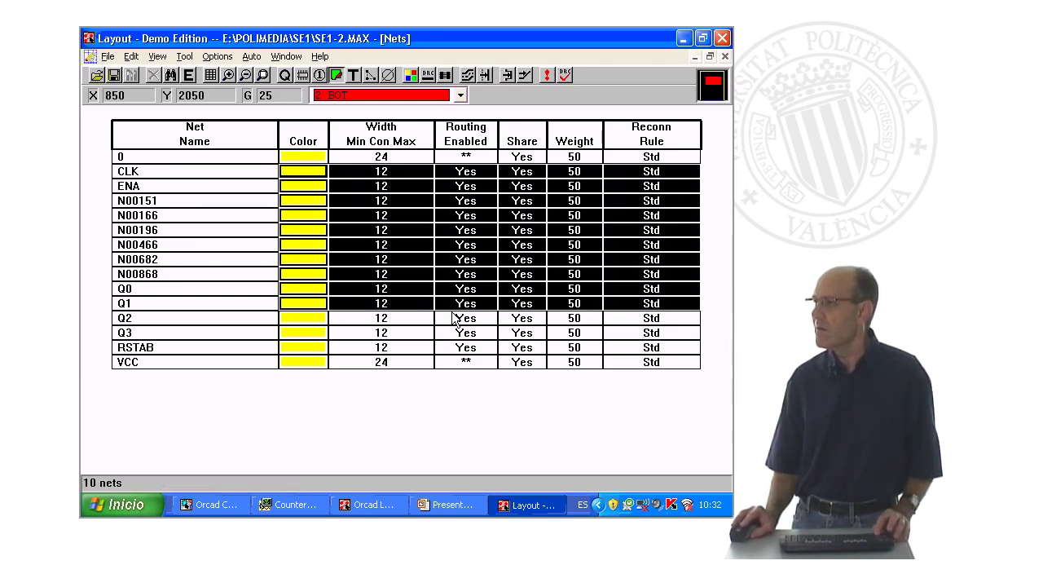
pyautogui.moveTo(448, 341); pyautogui.dragTo(444, 359)
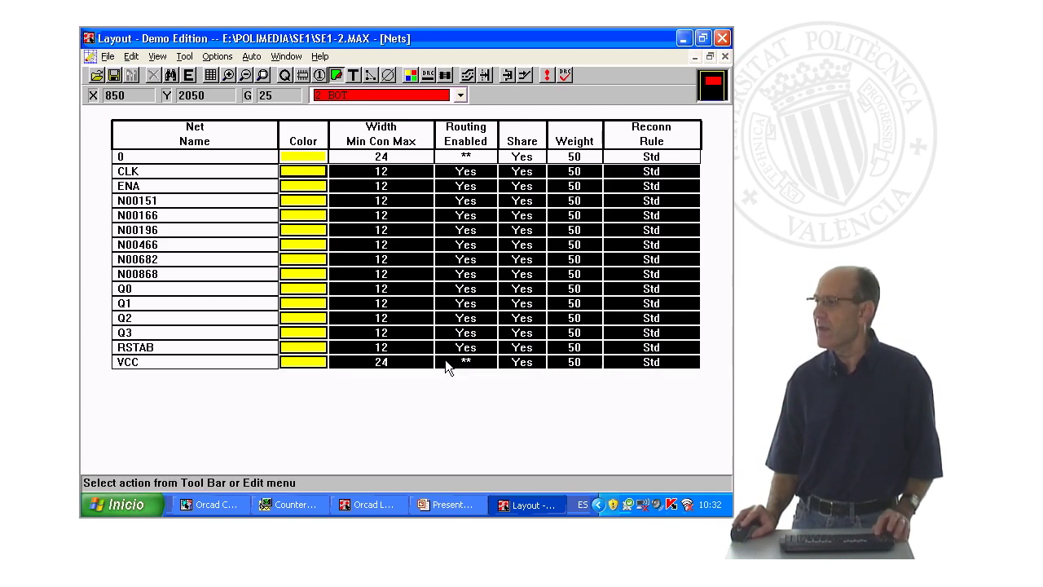
pyautogui.rightClick(445, 359)
pyautogui.click(470, 186)
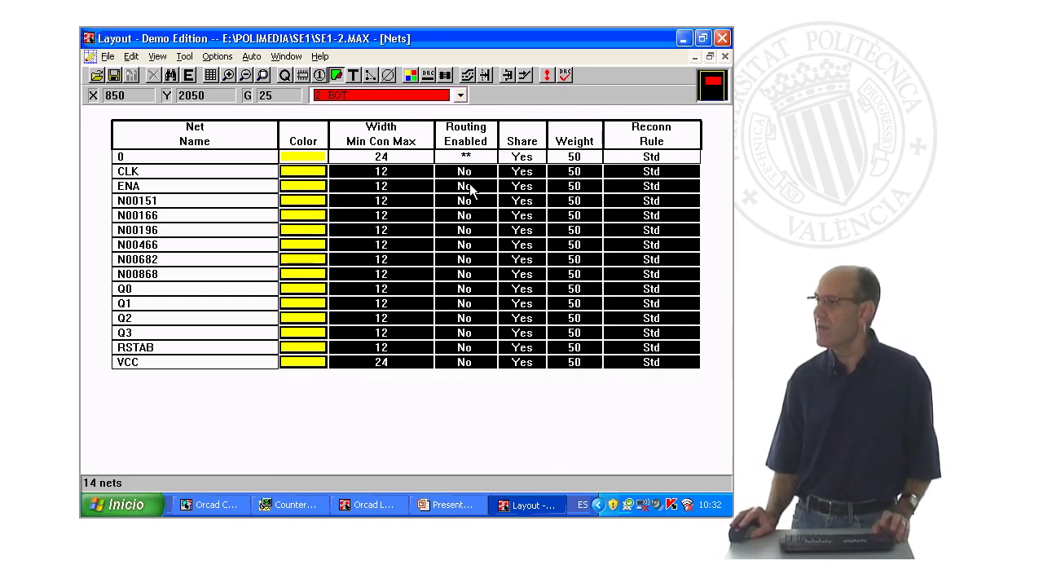
# Step: Add the BOTTOM layer to net 0's allowed routing layers alongside TOP
pyautogui.click(156, 155)
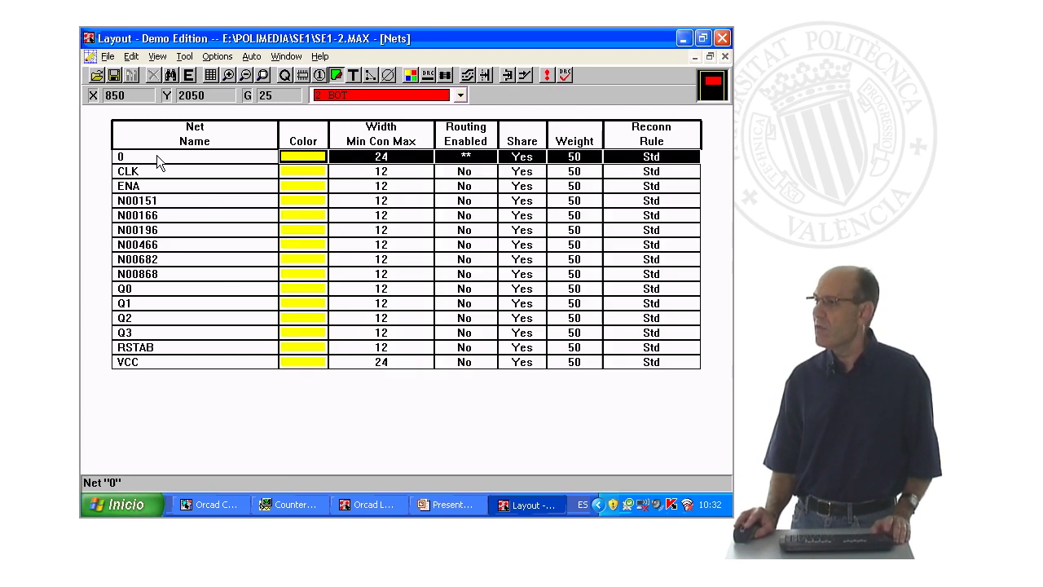
pyautogui.rightClick(153, 155)
pyautogui.click(169, 176)
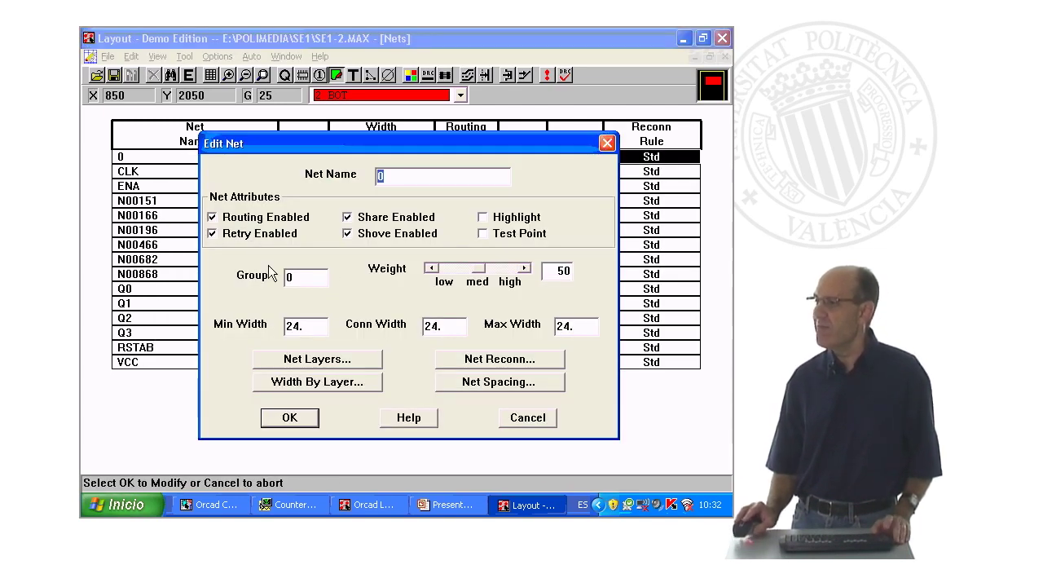
pyautogui.click(340, 364)
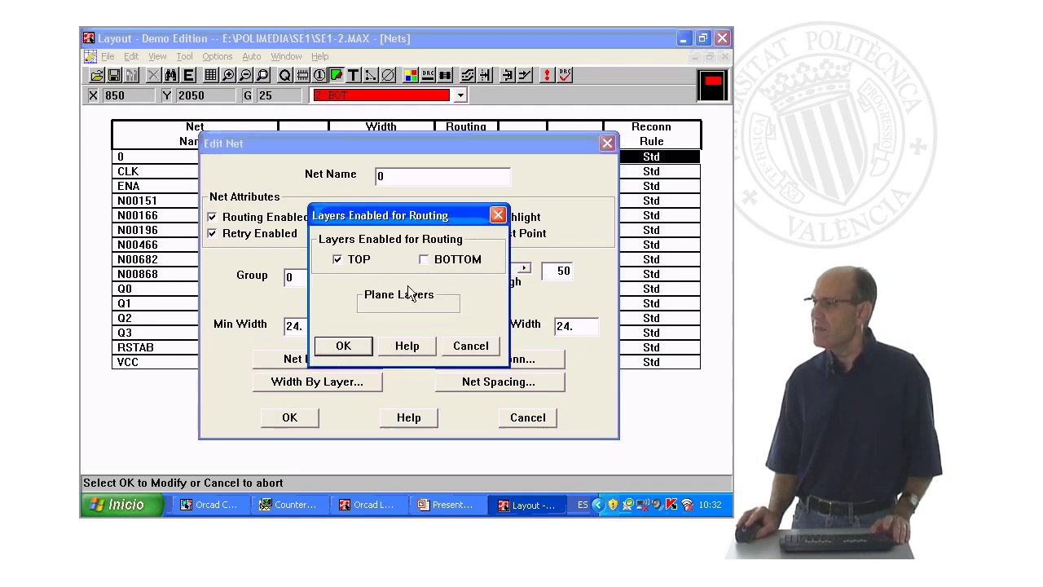
pyautogui.click(425, 260)
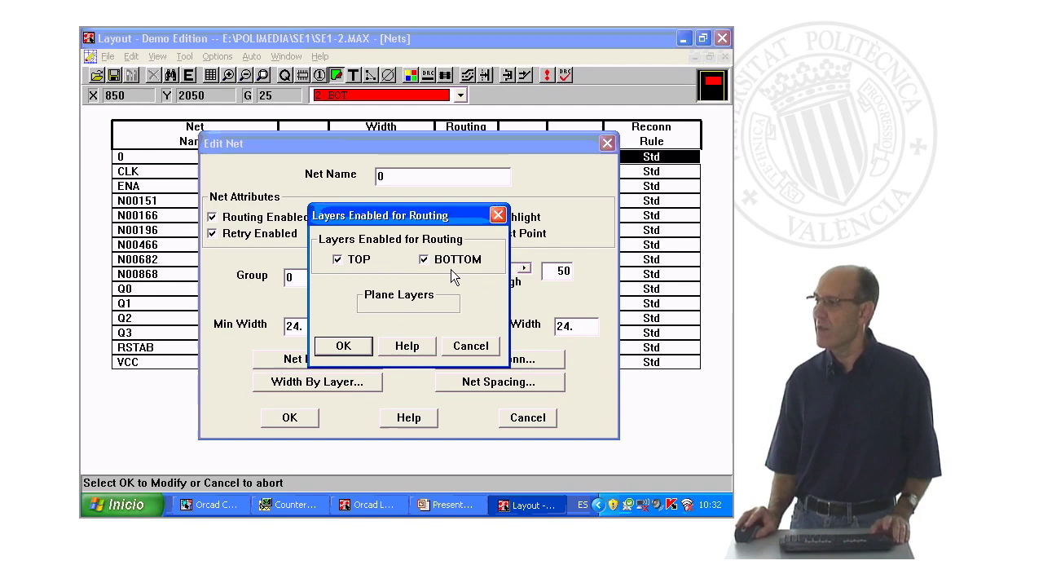
pyautogui.click(342, 348)
pyautogui.click(291, 417)
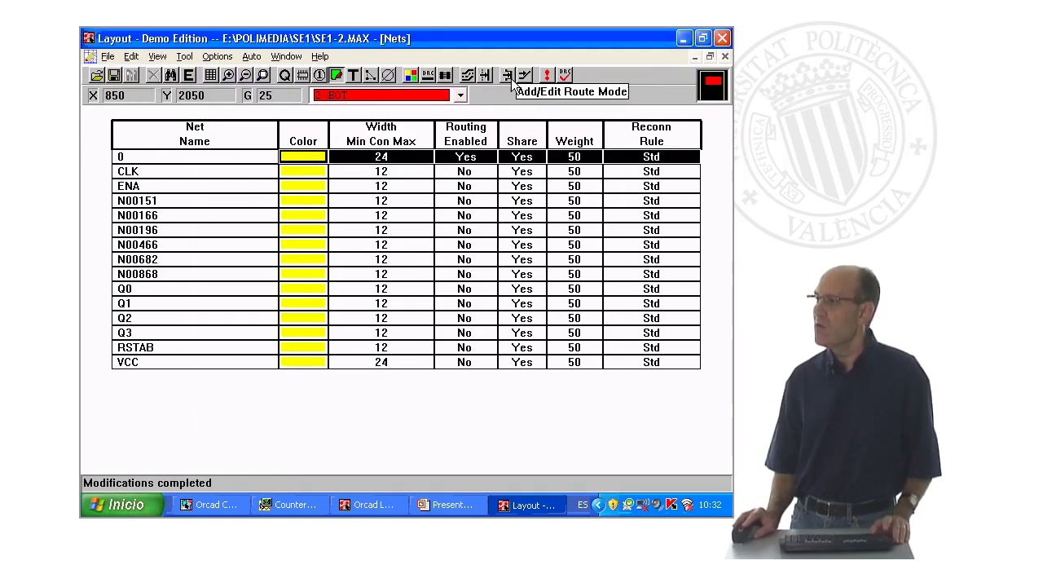
pyautogui.click(250, 56)
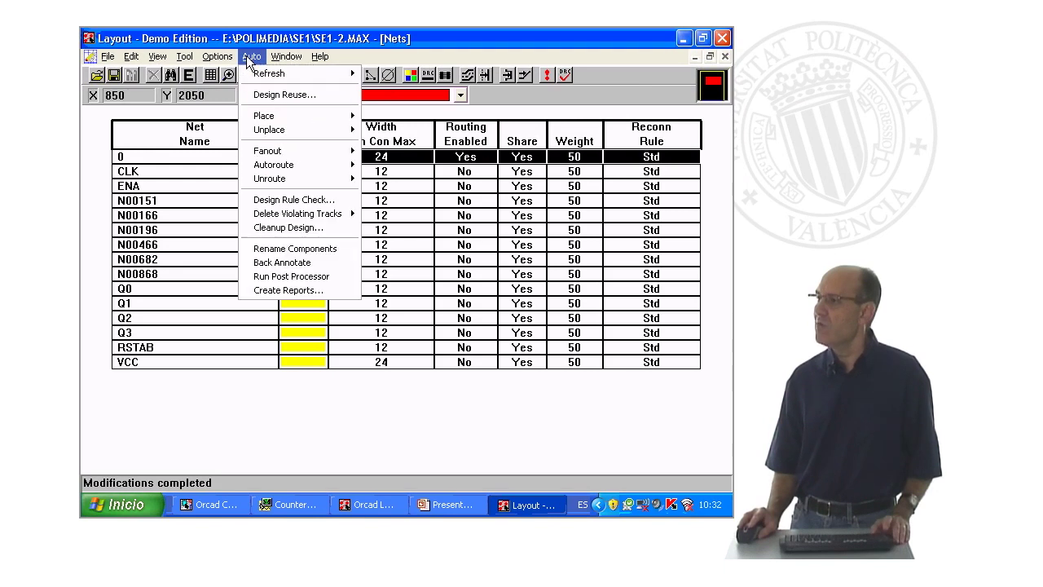
pyautogui.moveTo(267, 151)
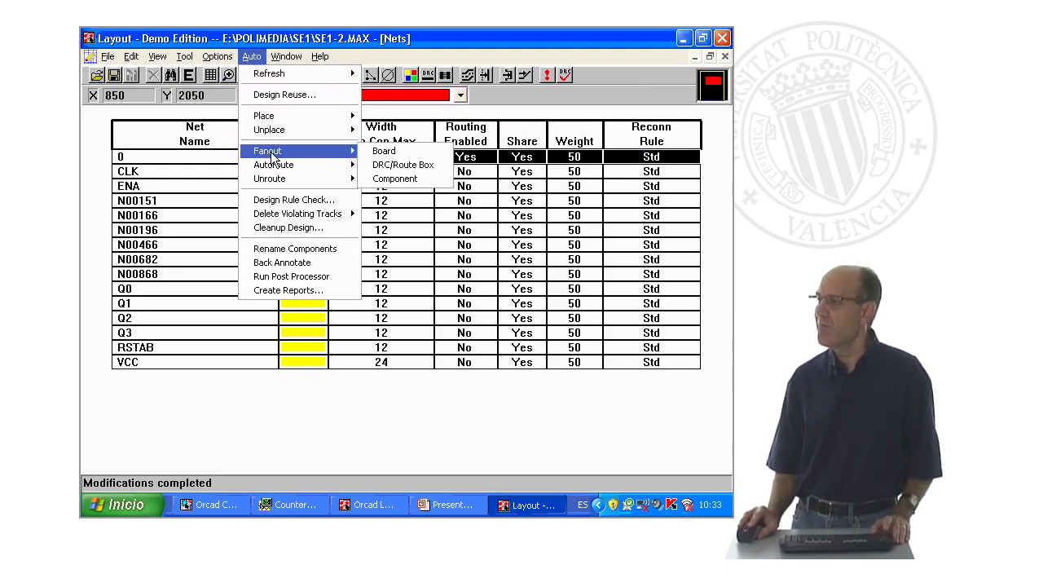
pyautogui.click(383, 151)
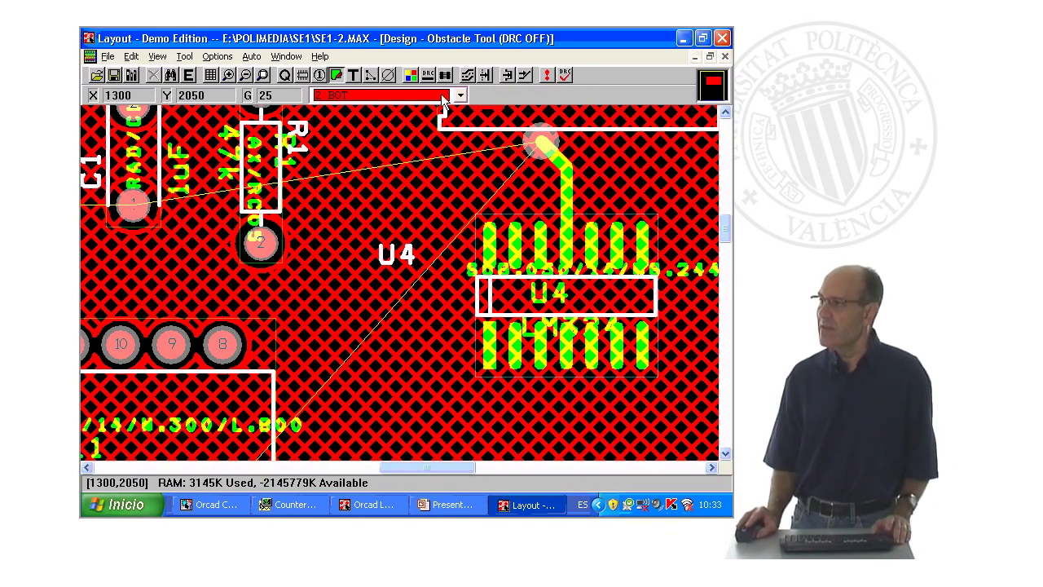
pyautogui.click(211, 75)
pyautogui.click(245, 196)
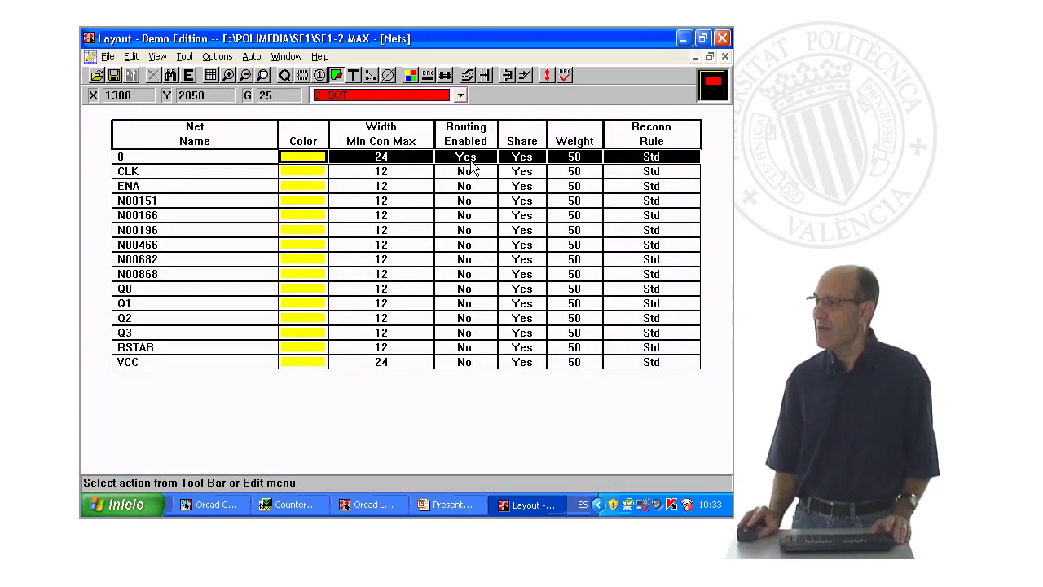
# Step: Uncheck Routing Enabled in net 0's properties
pyautogui.rightClick(253, 156)
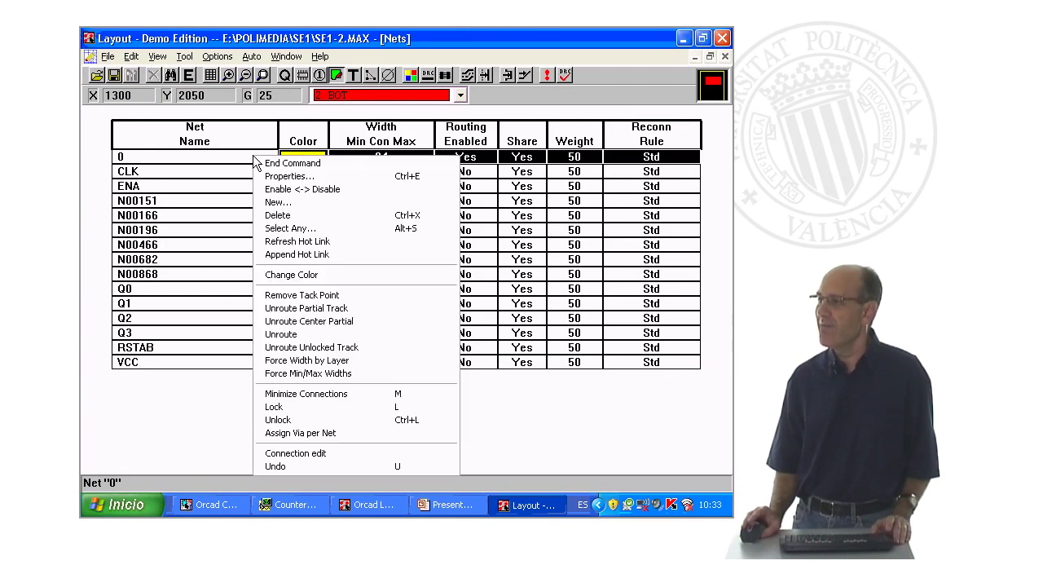
pyautogui.click(289, 182)
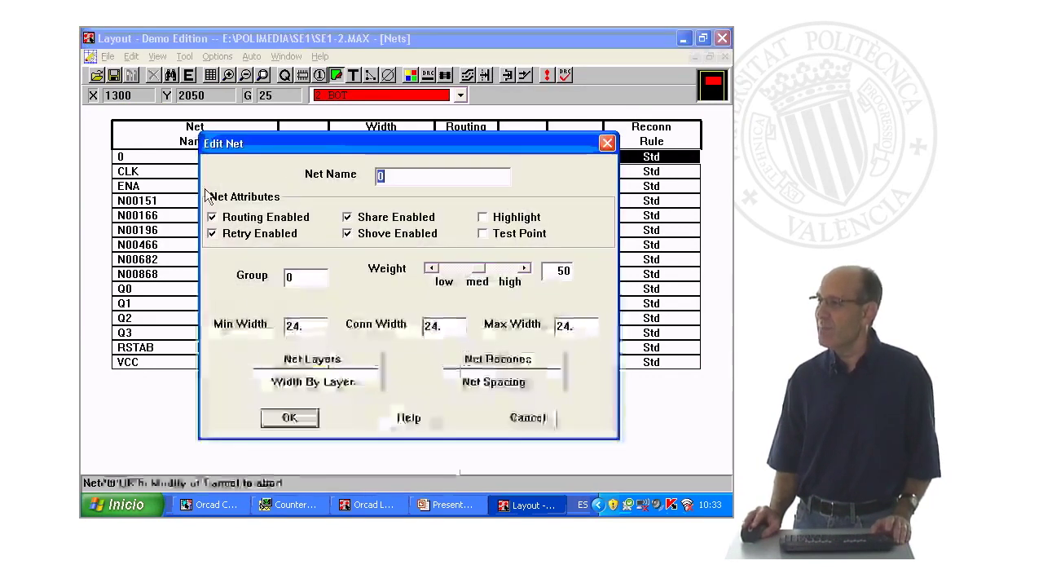
pyautogui.click(212, 217)
pyautogui.click(306, 418)
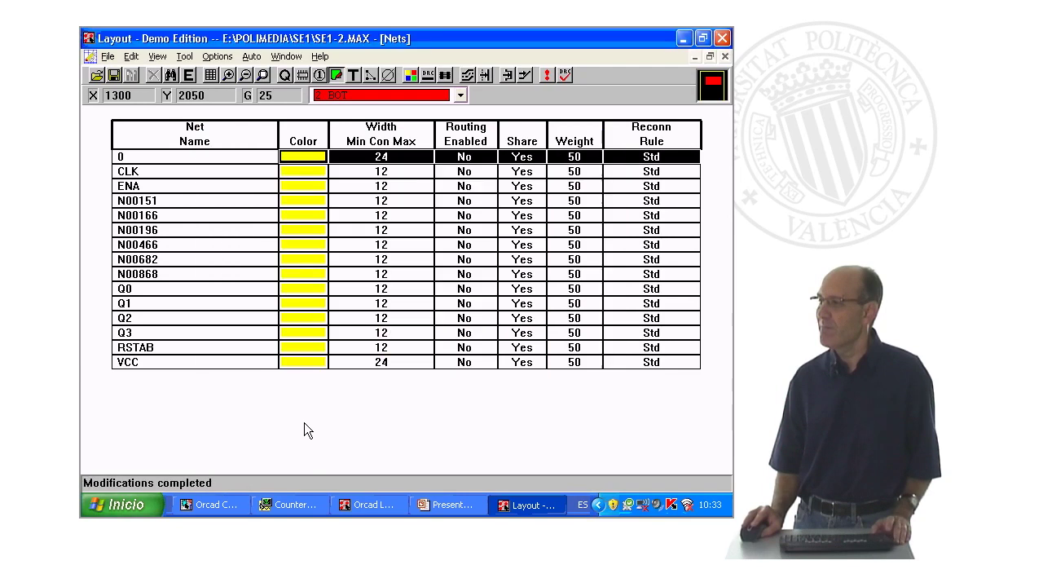
# Step: Re-enable routing for nets CLK through VCC and close the Nets spreadsheet
pyautogui.click(439, 171)
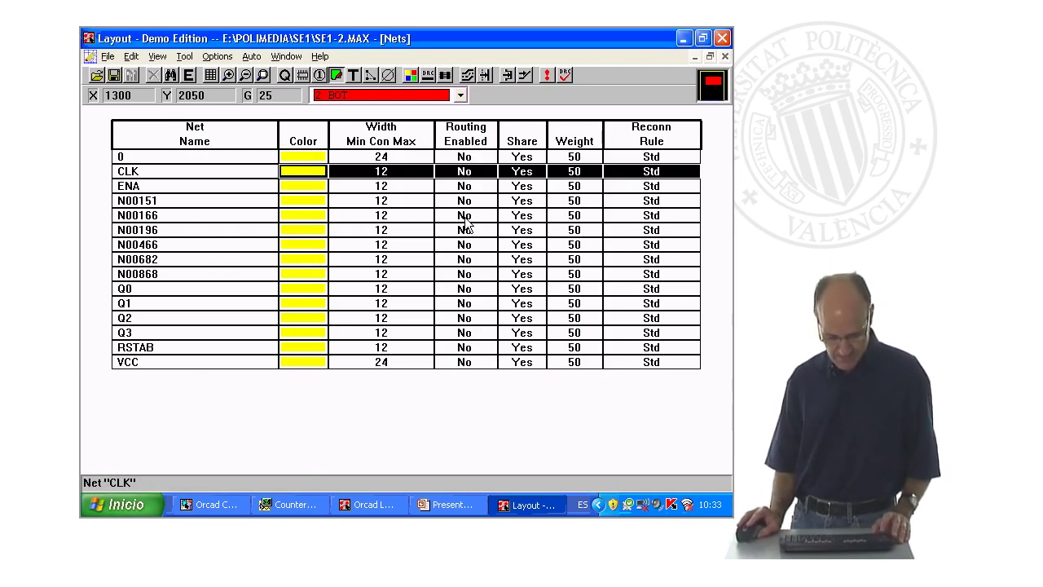
pyautogui.keyDown('ctrl'); pyautogui.click(473, 189); pyautogui.keyUp('ctrl')
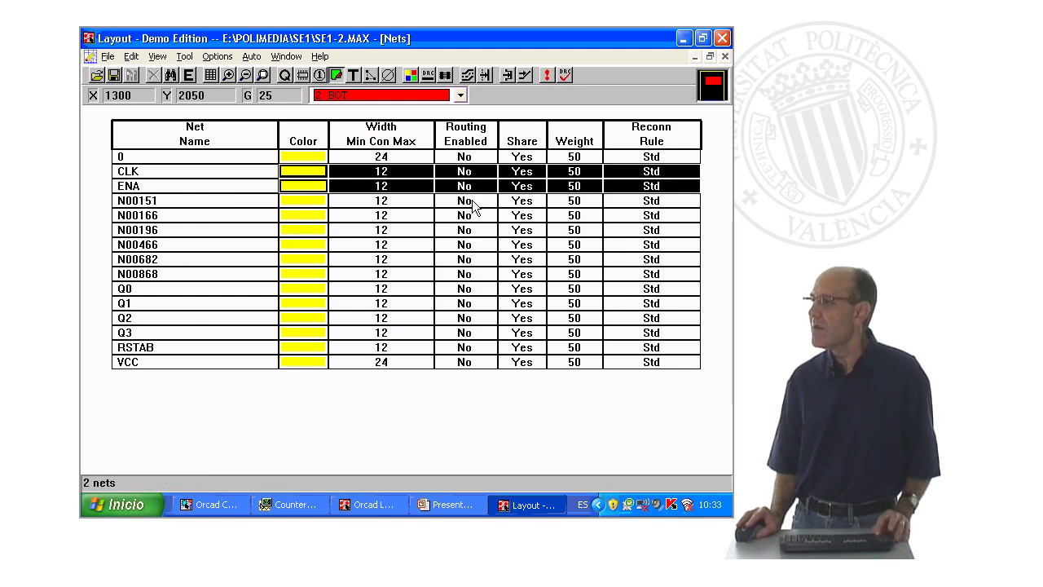
pyautogui.keyDown('ctrl'); pyautogui.click(475, 204); pyautogui.keyUp('ctrl')
pyautogui.keyDown('ctrl'); pyautogui.click(477, 217); pyautogui.keyUp('ctrl')
pyautogui.keyDown('ctrl'); pyautogui.click(470, 232); pyautogui.keyUp('ctrl')
pyautogui.keyDown('ctrl'); pyautogui.click(464, 245); pyautogui.keyUp('ctrl')
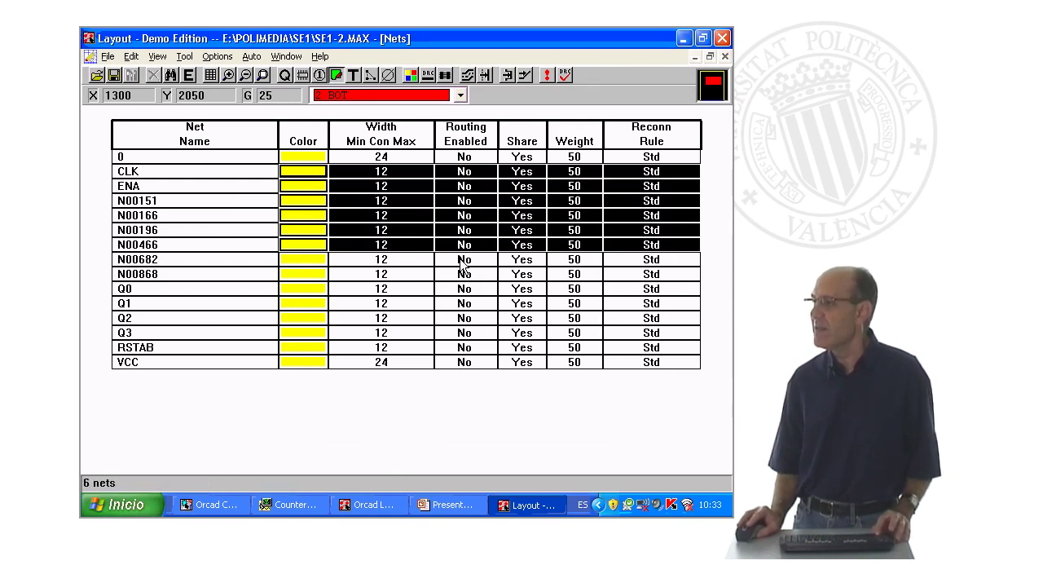
pyautogui.keyDown('ctrl'); pyautogui.click(461, 260); pyautogui.keyUp('ctrl')
pyautogui.keyDown('ctrl'); pyautogui.click(458, 276); pyautogui.keyUp('ctrl')
pyautogui.keyDown('ctrl'); pyautogui.click(456, 290); pyautogui.keyUp('ctrl')
pyautogui.keyDown('ctrl'); pyautogui.click(454, 303); pyautogui.keyUp('ctrl')
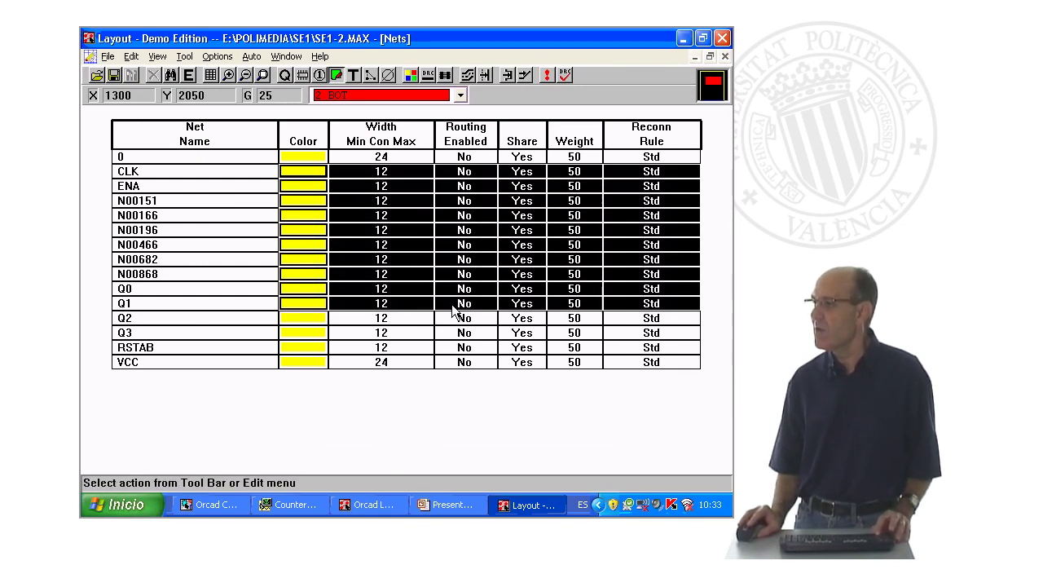
pyautogui.keyDown('ctrl'); pyautogui.click(452, 319); pyautogui.keyUp('ctrl')
pyautogui.keyDown('ctrl'); pyautogui.click(451, 334); pyautogui.keyUp('ctrl')
pyautogui.keyDown('ctrl'); pyautogui.click(454, 348); pyautogui.keyUp('ctrl')
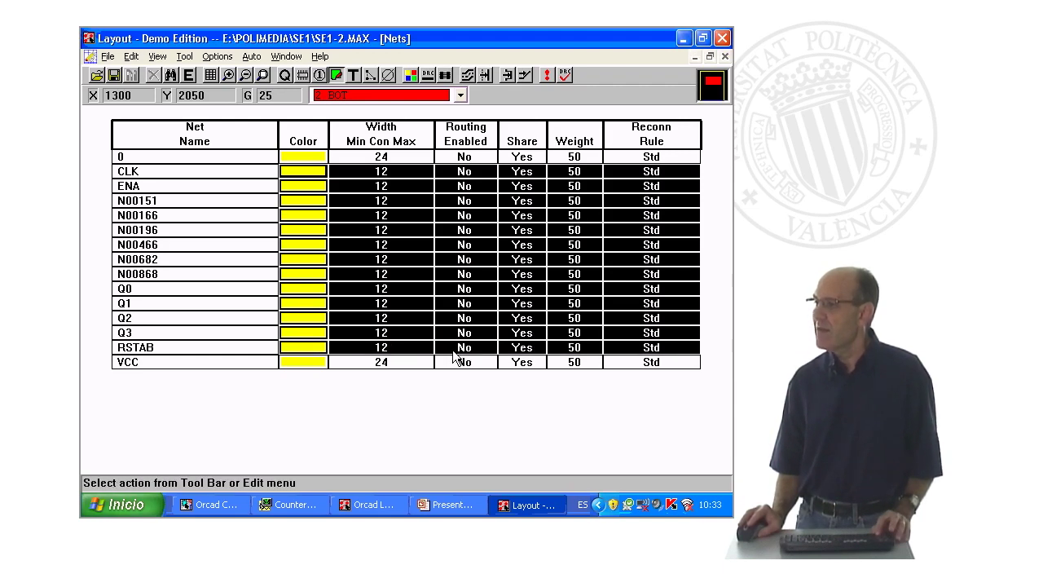
pyautogui.keyDown('ctrl'); pyautogui.click(444, 358); pyautogui.keyUp('ctrl')
pyautogui.rightClick(444, 358)
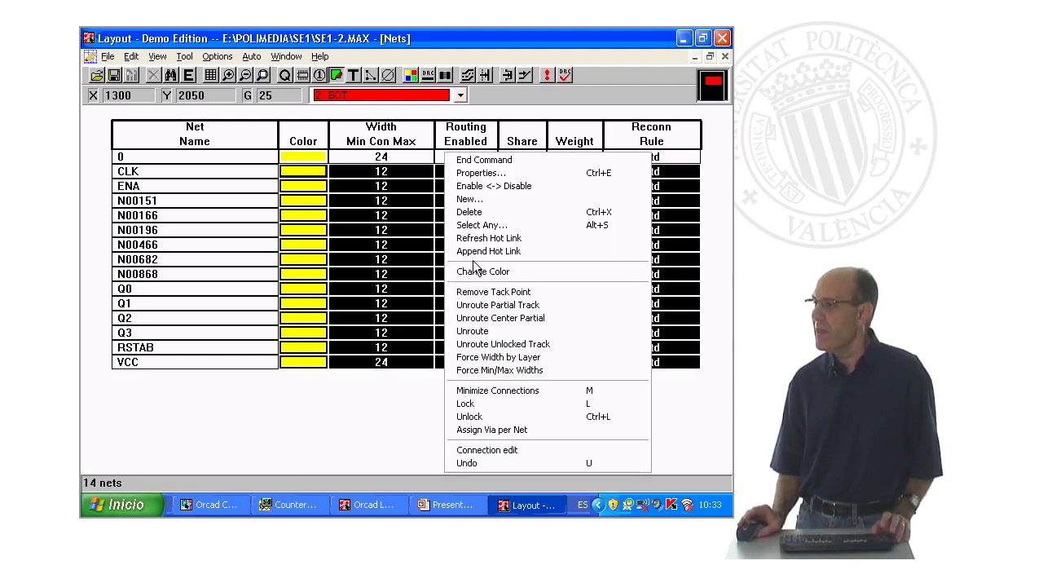
pyautogui.click(475, 186)
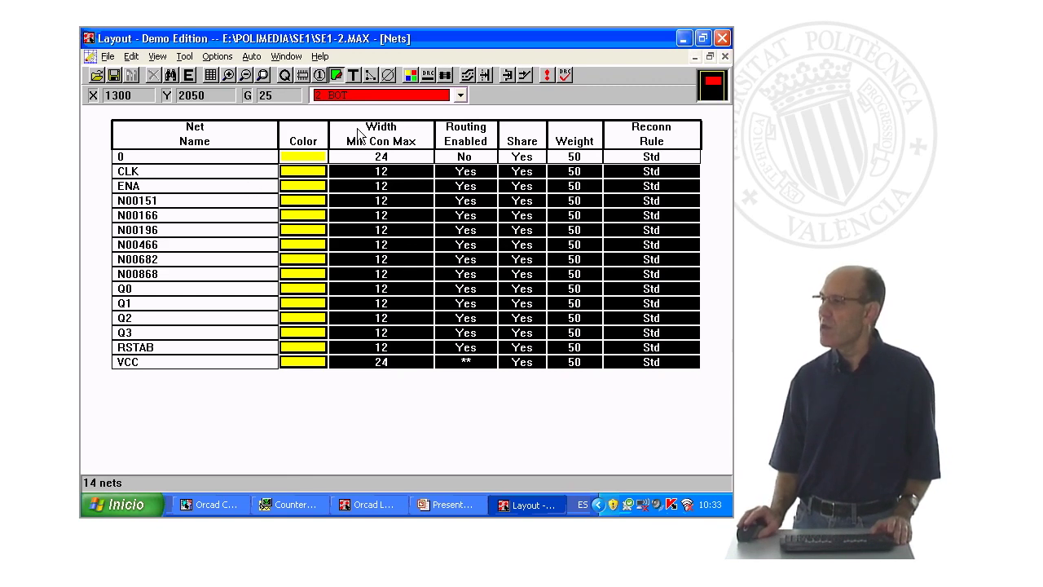
pyautogui.click(698, 57)
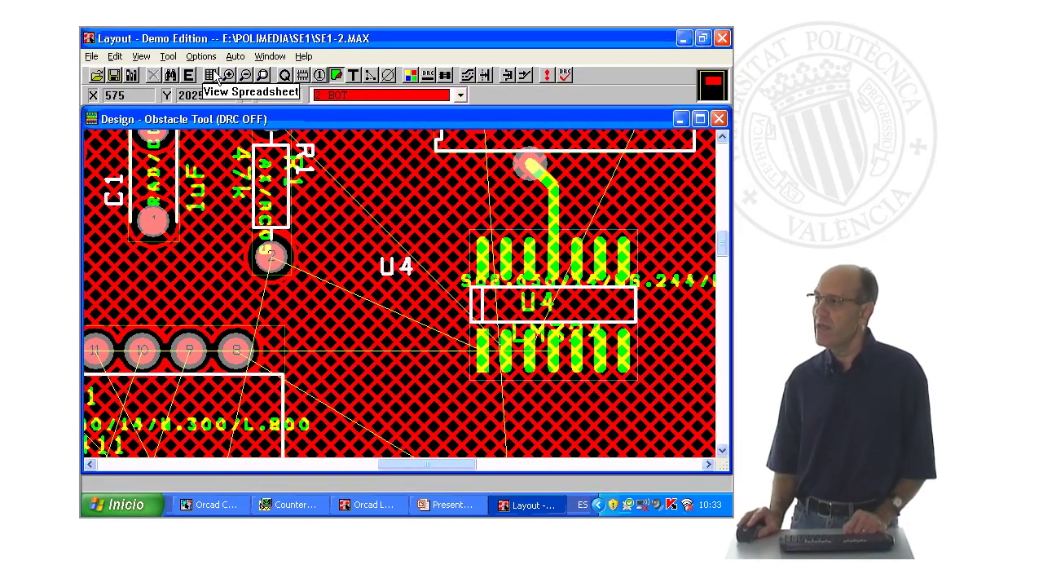
# Step: Autoroute the whole board, fit it to the view, and open the design cleanup settings
pyautogui.click(235, 57)
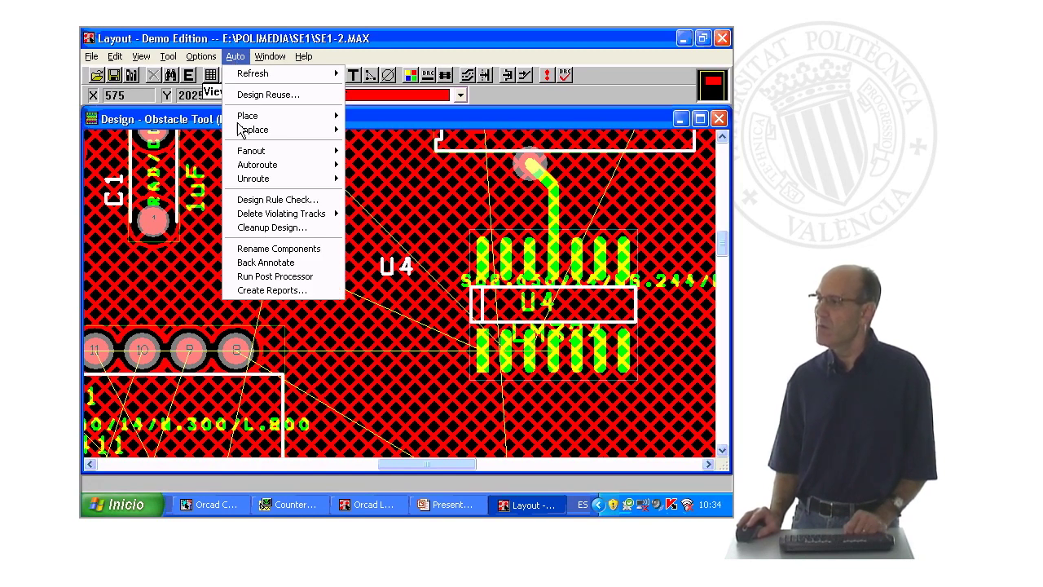
pyautogui.moveTo(257, 164)
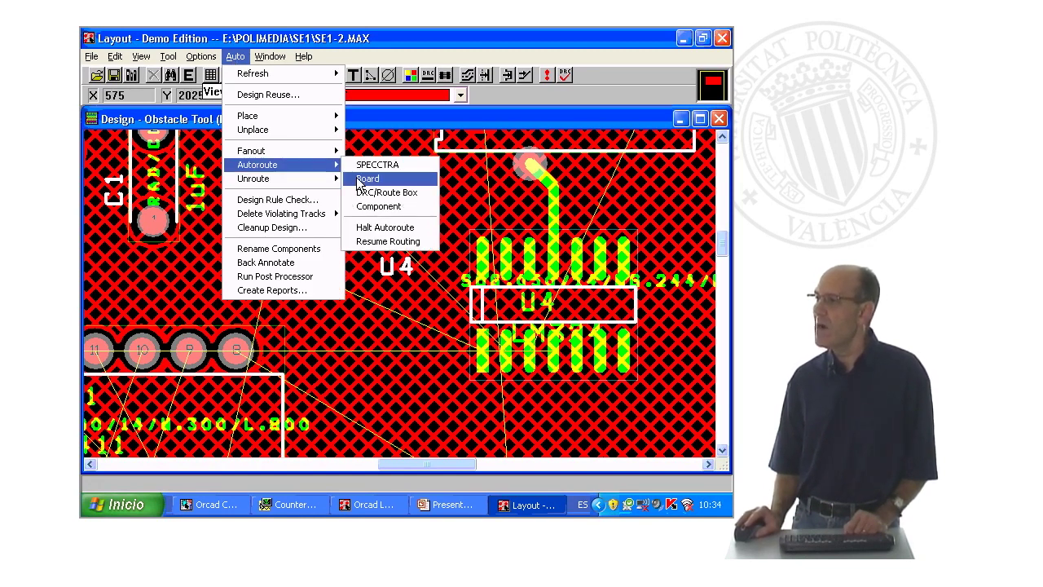
pyautogui.click(367, 178)
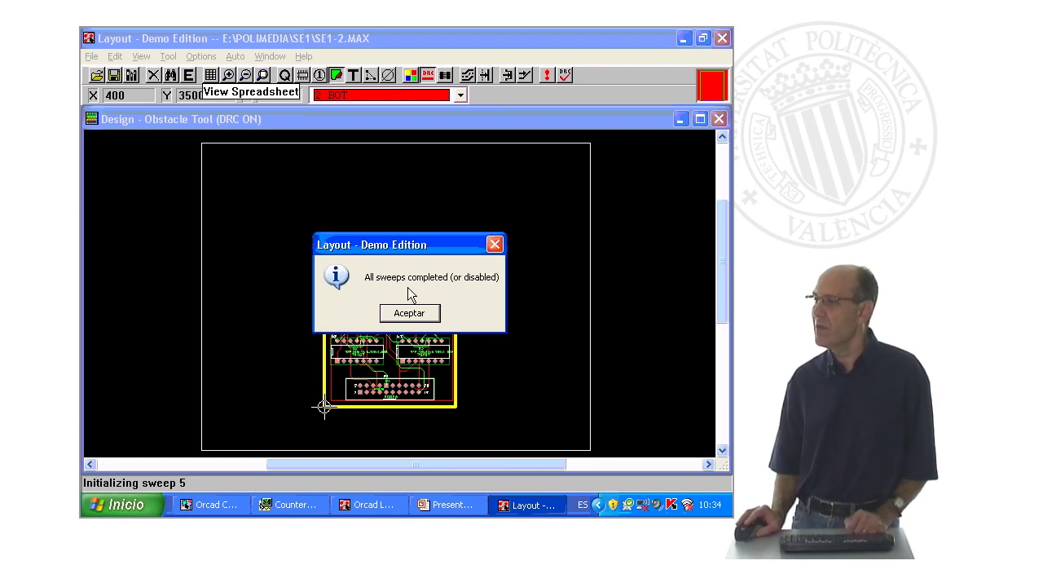
pyautogui.click(406, 315)
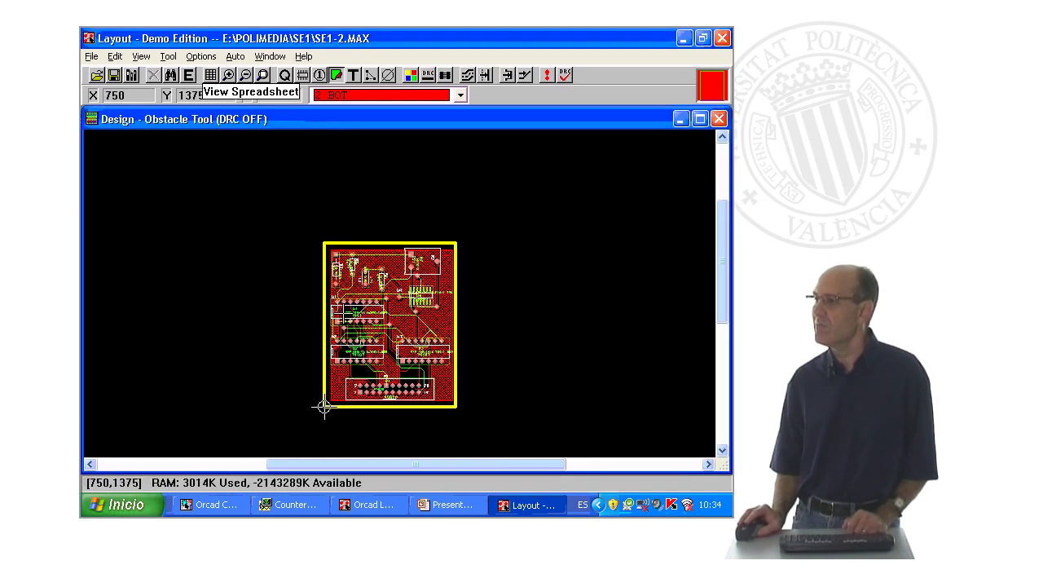
pyautogui.click(142, 56)
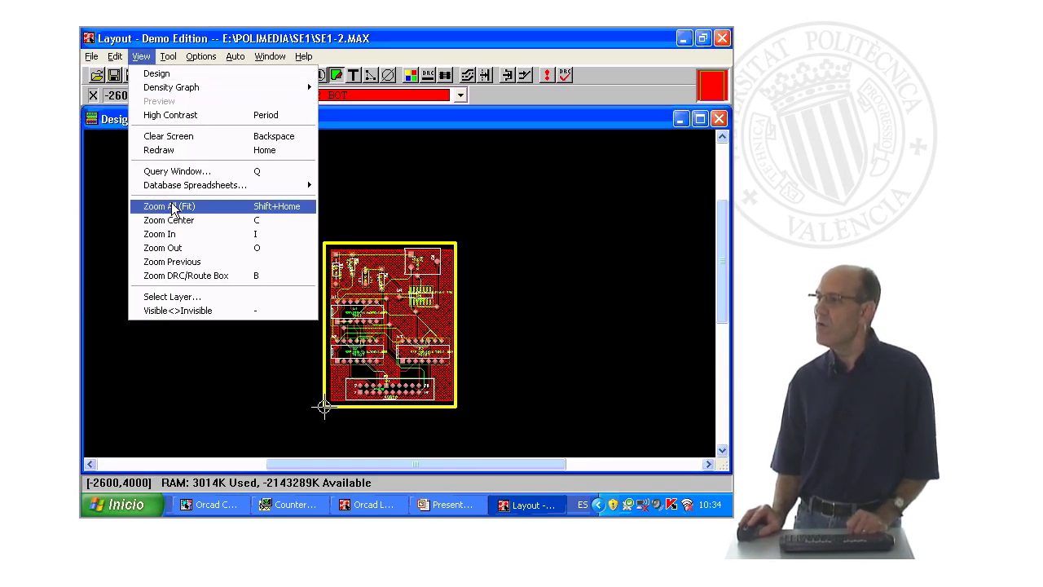
pyautogui.click(174, 205)
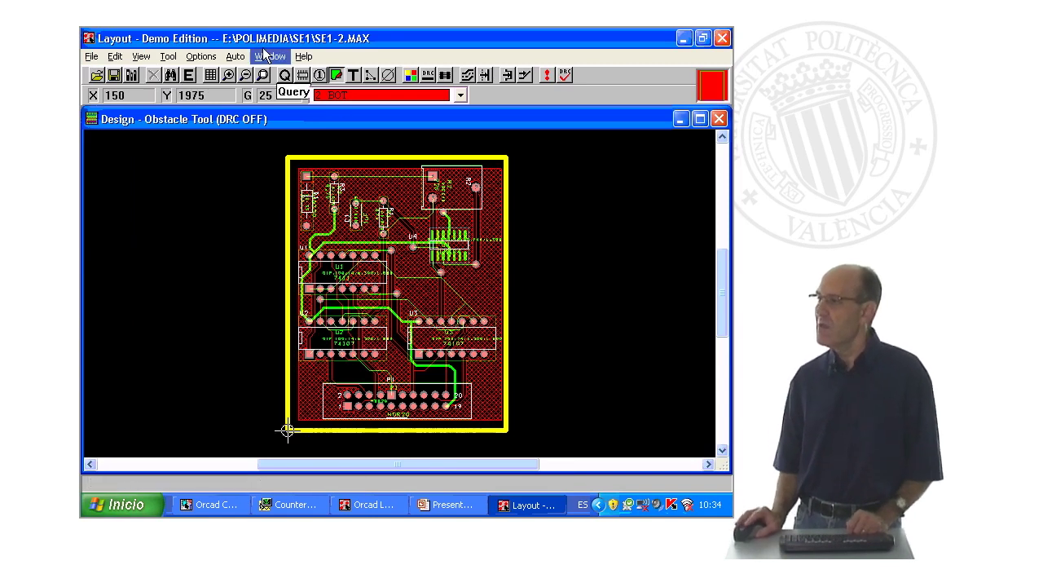
pyautogui.click(234, 57)
pyautogui.moveTo(254, 178)
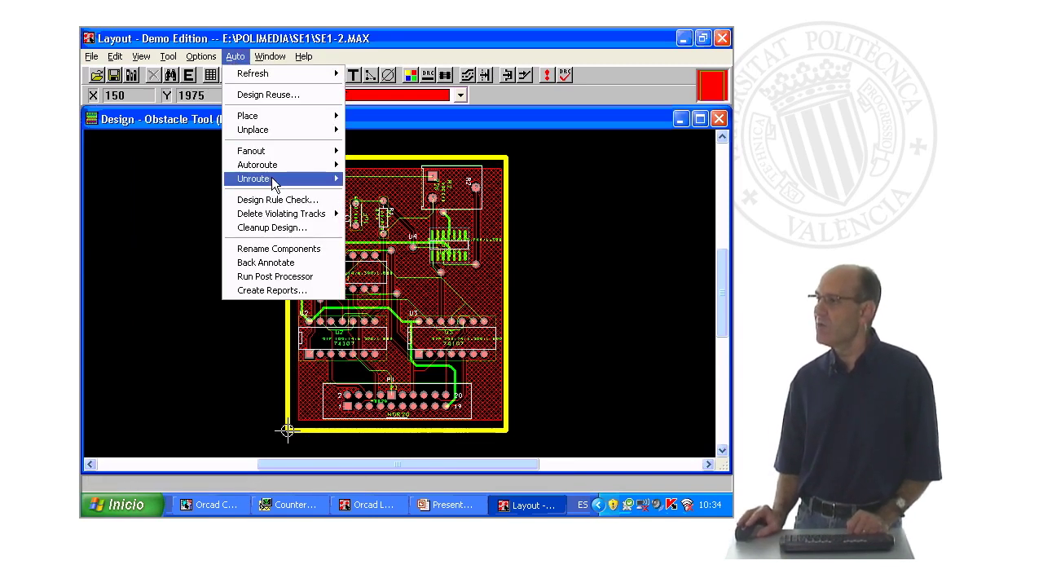
pyautogui.click(294, 230)
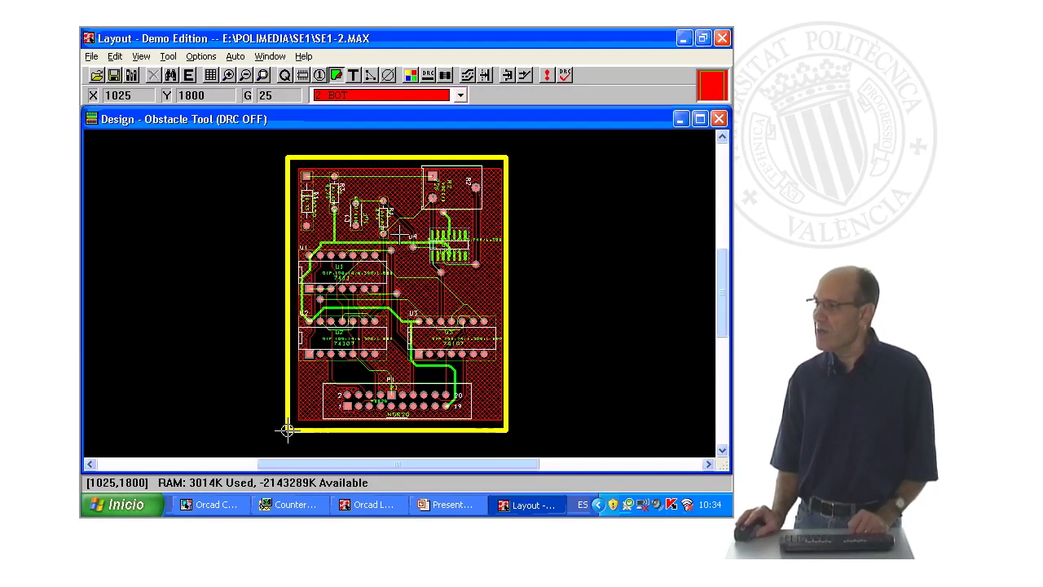
# Step: Activate the text tool on layer 1 TOP and bring up its New text option
pyautogui.click(352, 76)
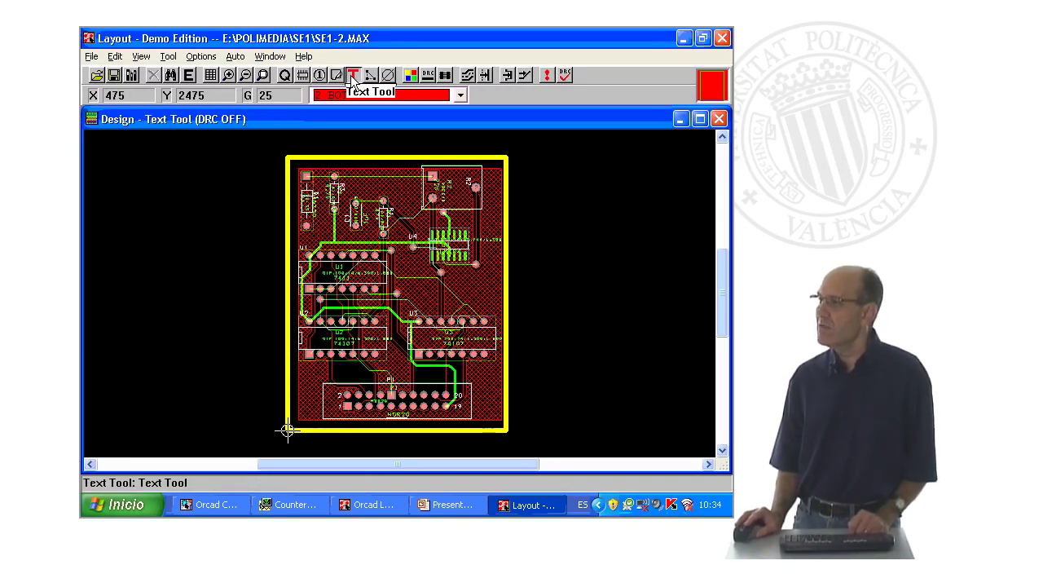
pyautogui.click(459, 96)
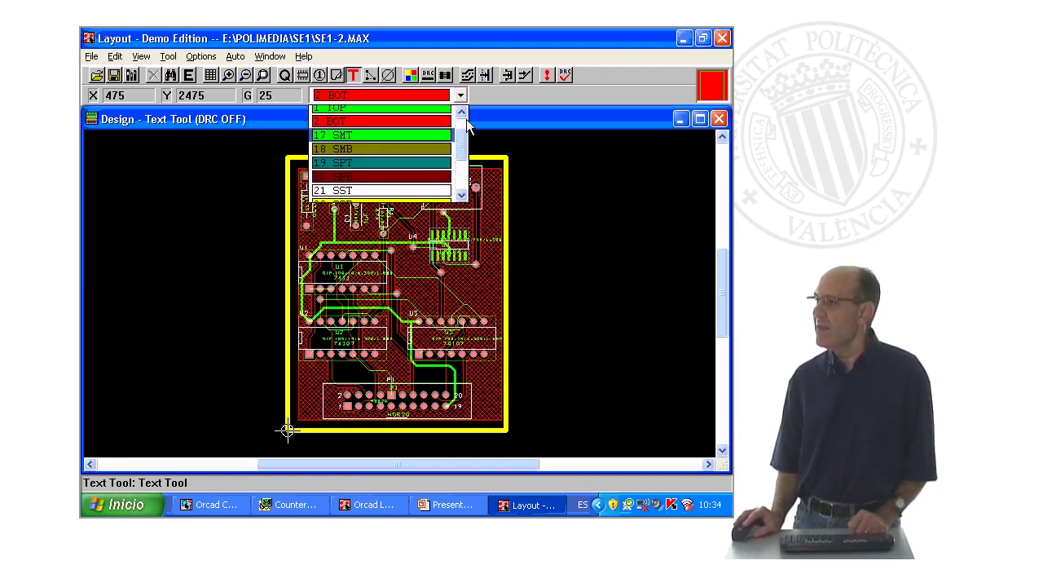
pyautogui.click(429, 121)
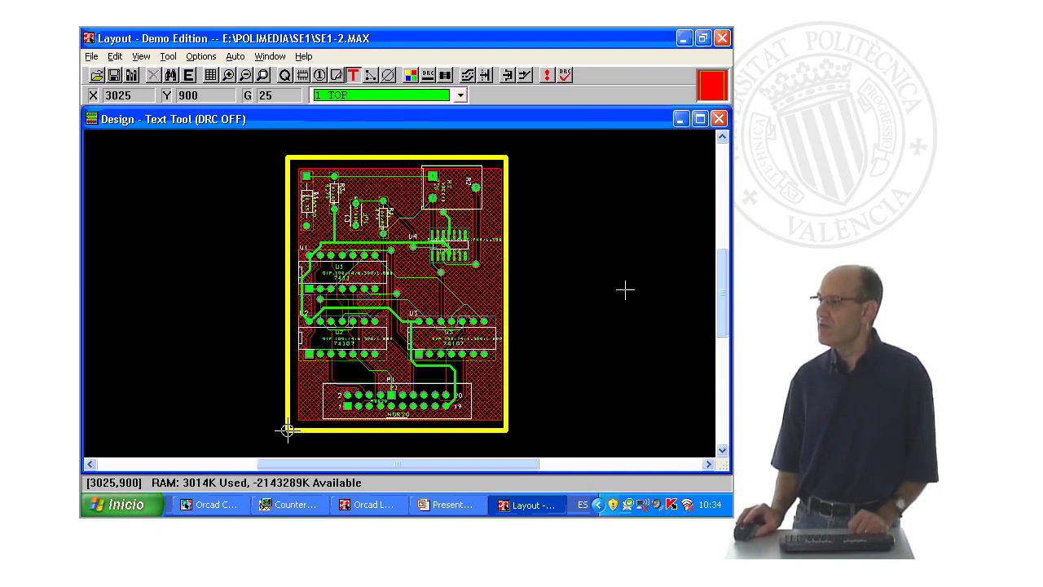
pyautogui.rightClick(546, 255)
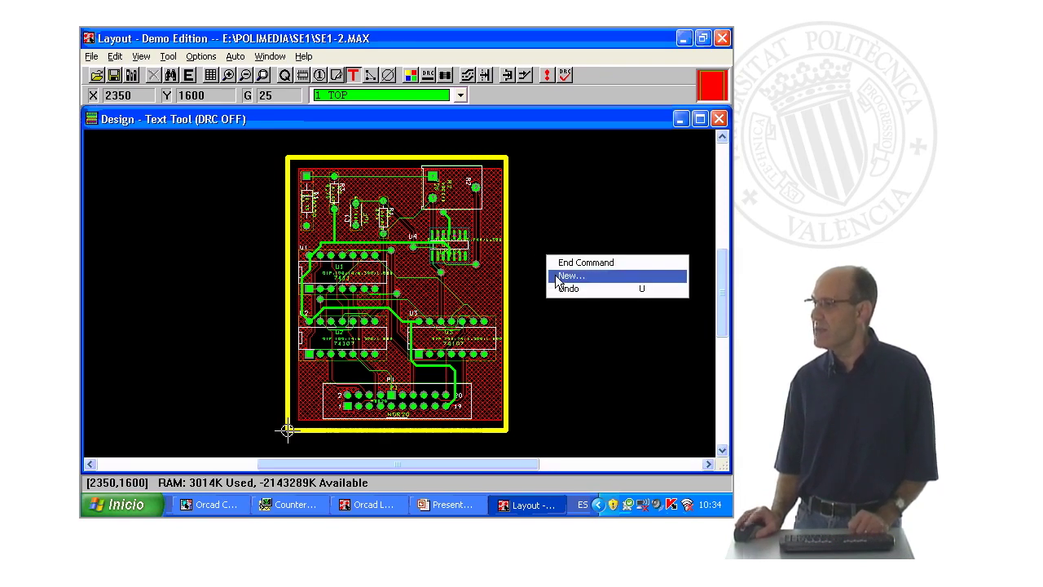
# Step: Create a new text item reading 'MyPoject' on the TOP layer
pyautogui.click(562, 275)
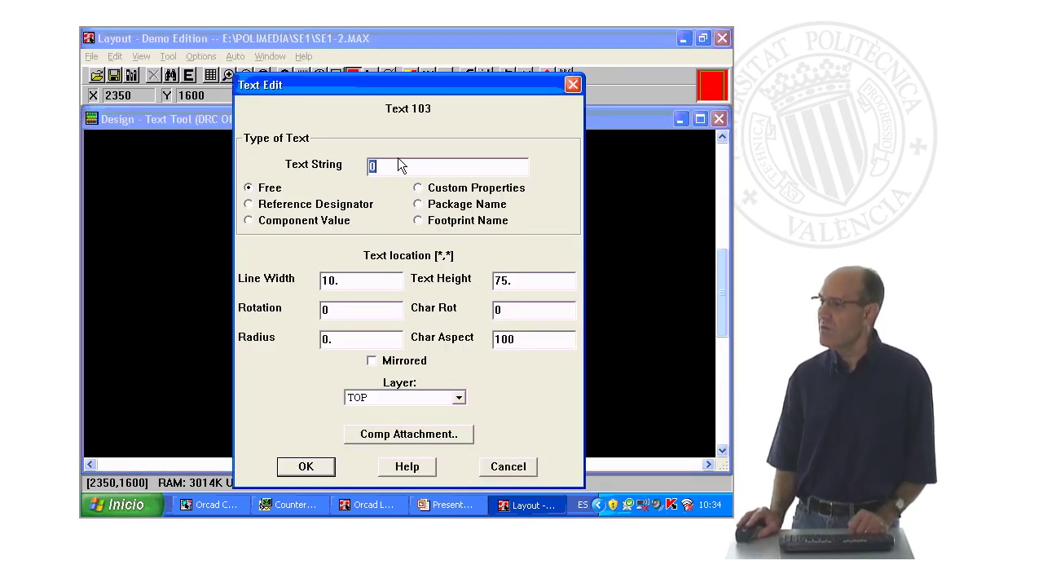
pyautogui.moveTo(382, 163); pyautogui.dragTo(360, 164)
pyautogui.write('MyPoject')
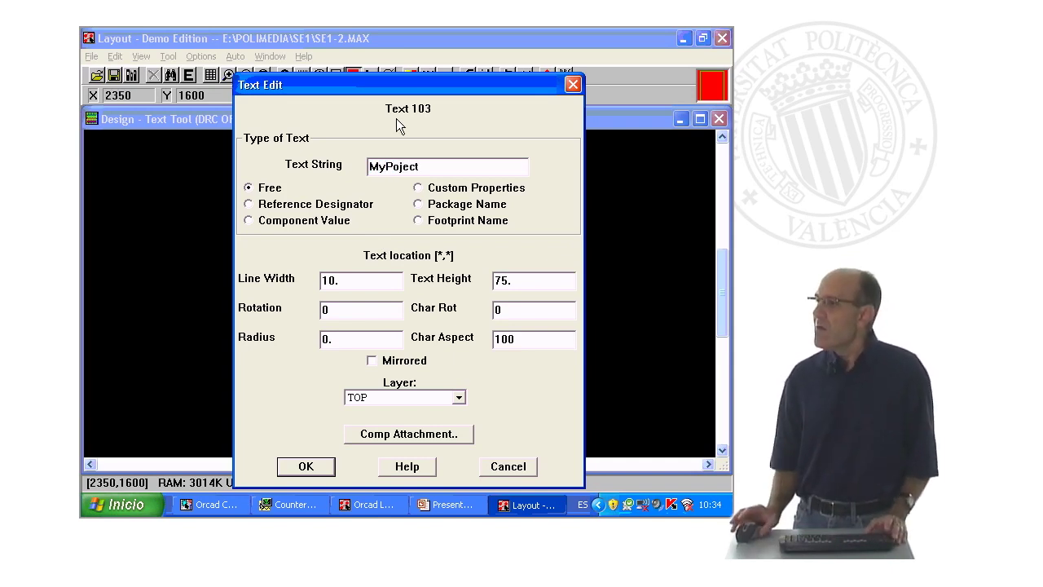
pyautogui.click(459, 398)
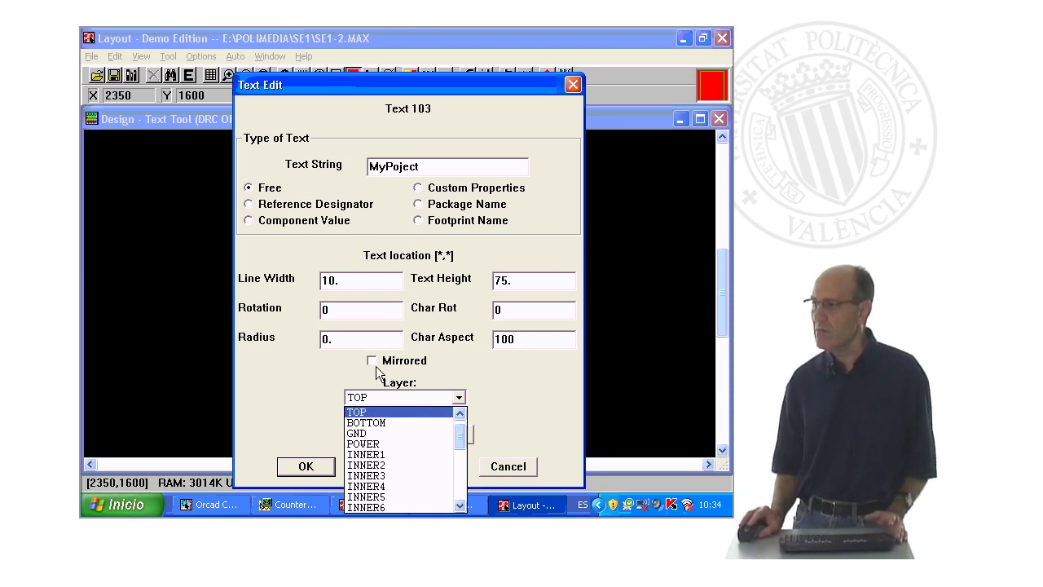
pyautogui.moveTo(461, 438); pyautogui.dragTo(461, 481)
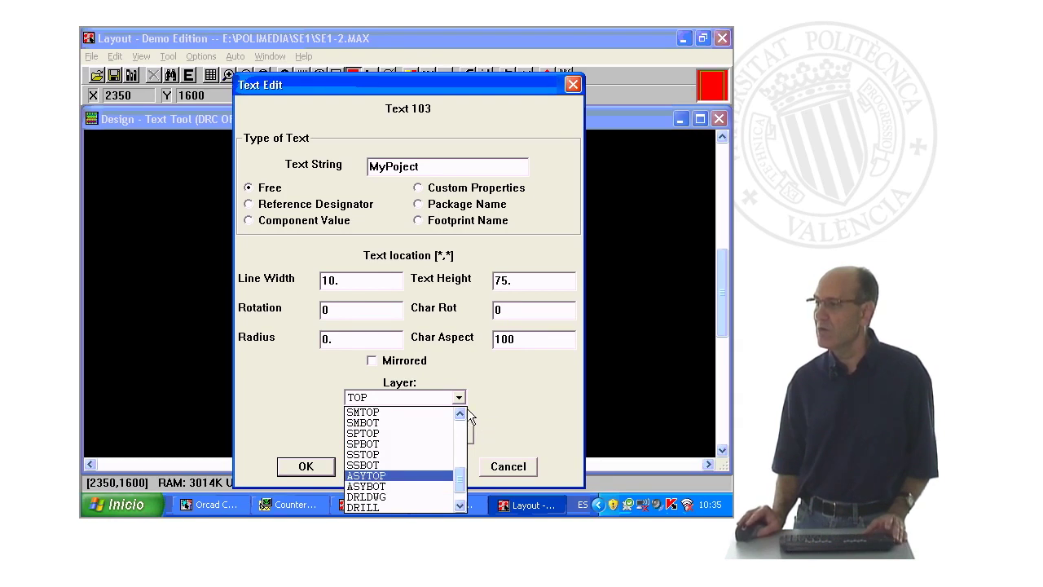
pyautogui.click(309, 411)
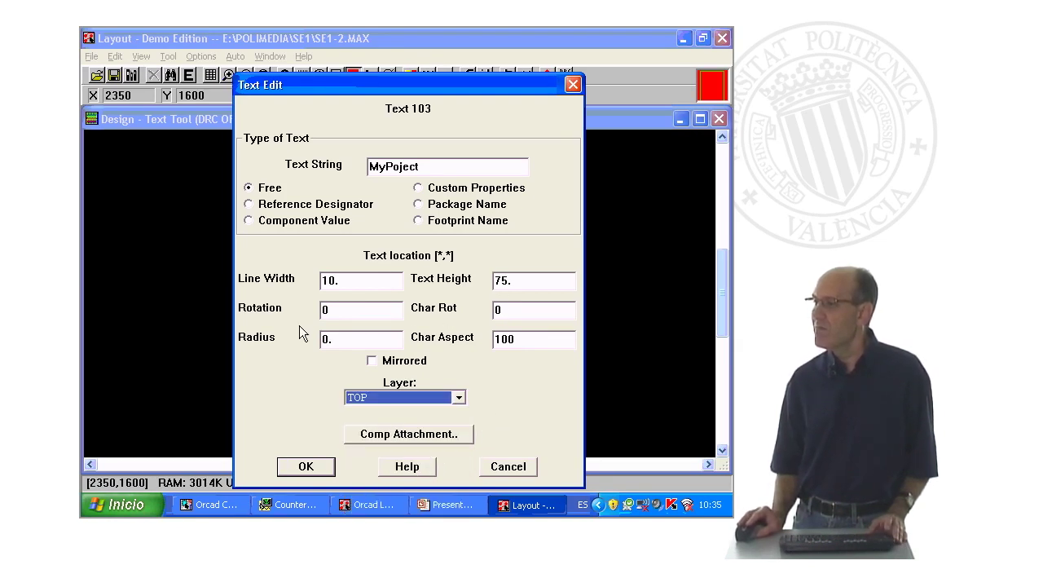
# Step: Rotate the label 90 degrees and place it near the board's right edge
pyautogui.click(330, 317)
pyautogui.press('BackSpace')
pyautogui.press('BackSpace')
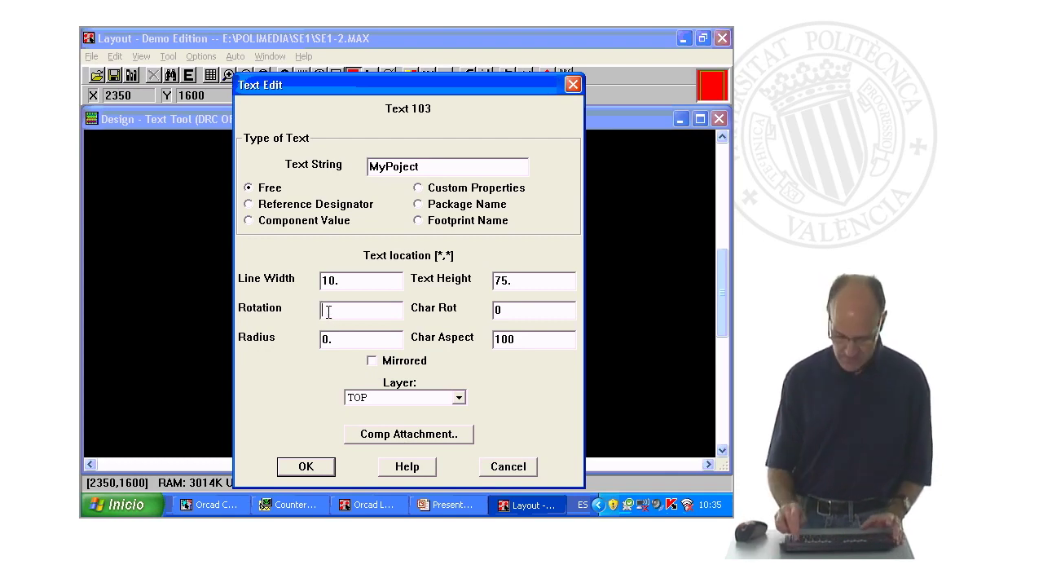
pyautogui.write('90')
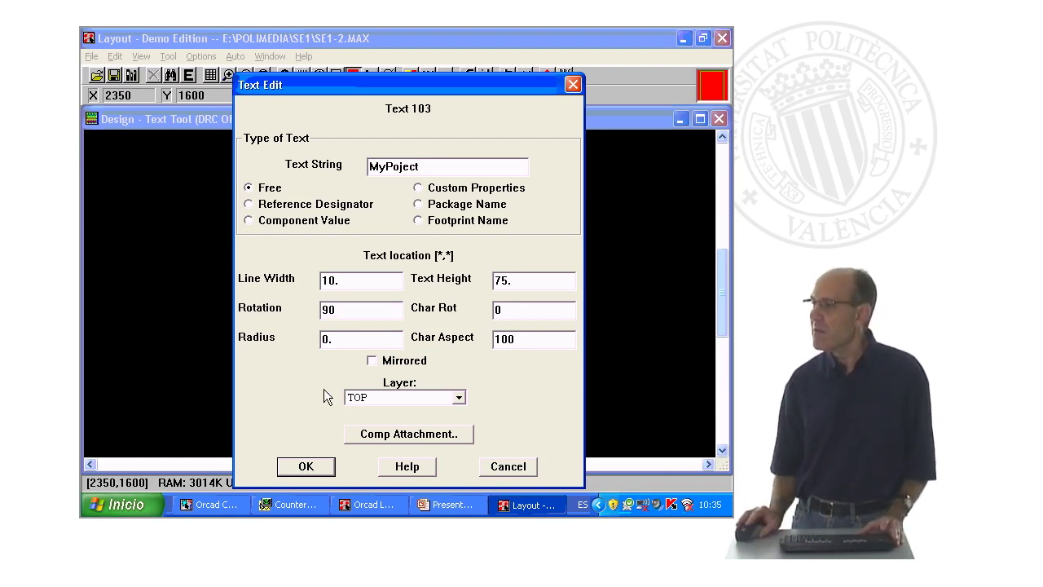
pyautogui.click(287, 468)
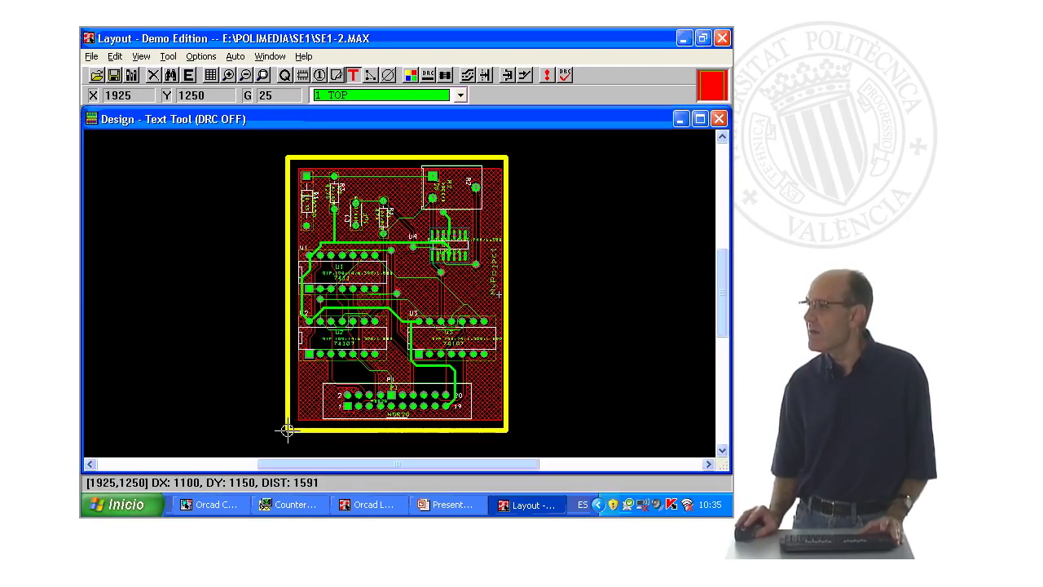
pyautogui.click(490, 295)
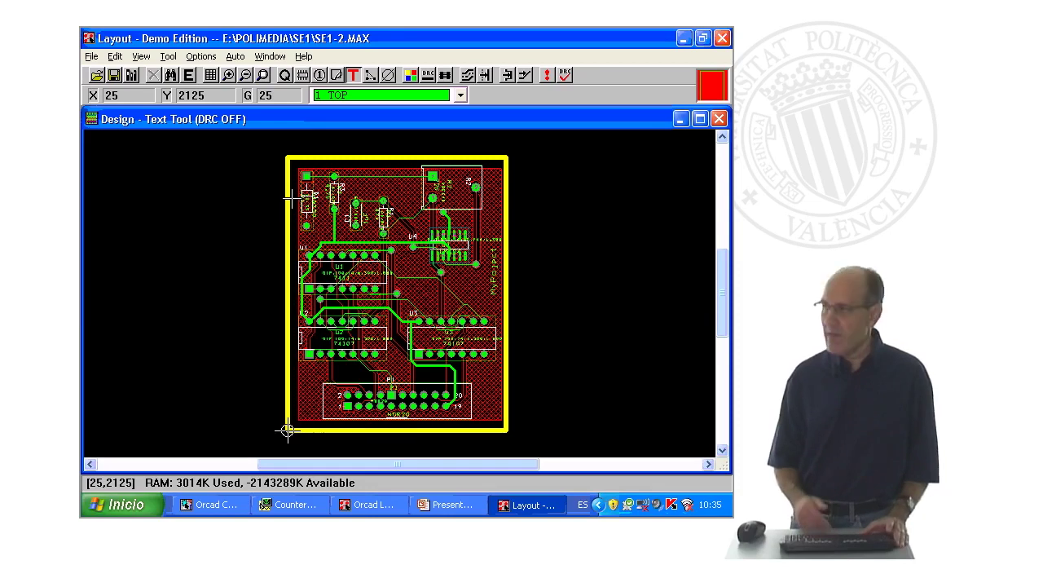
# Step: Run a design rule check on SE1-2.MAX and accept the 'No errors found' report
pyautogui.click(564, 78)
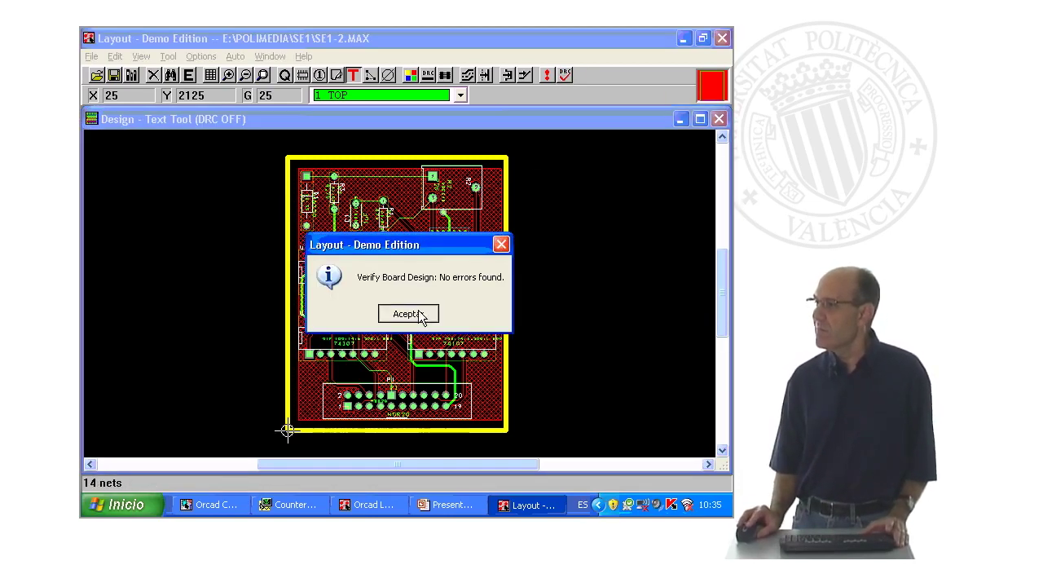
pyautogui.click(407, 314)
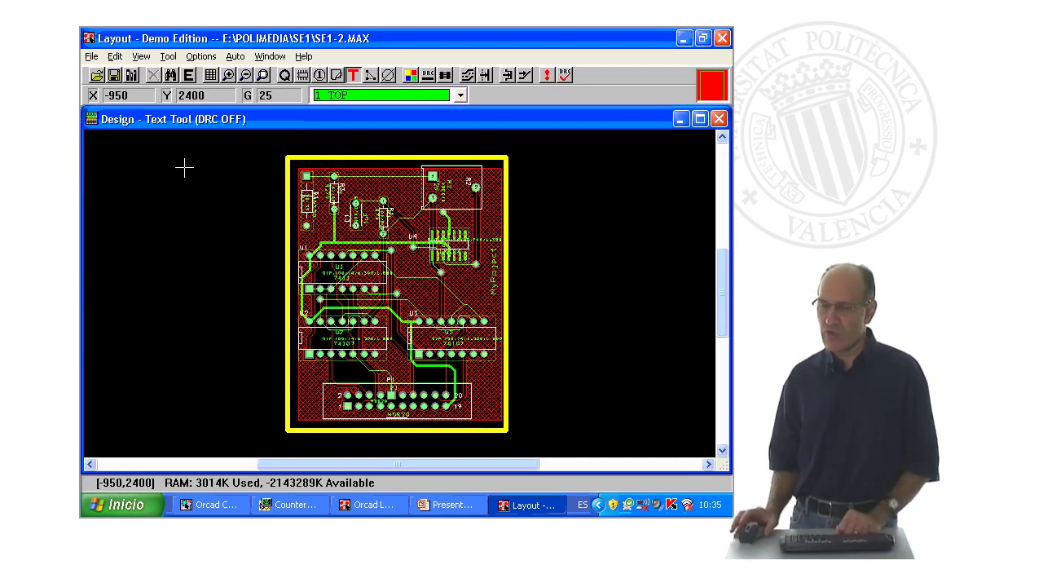
# Step: Save SE1-2.MAX, then open the SE1-3.MAX board file
pyautogui.click(92, 57)
pyautogui.click(112, 122)
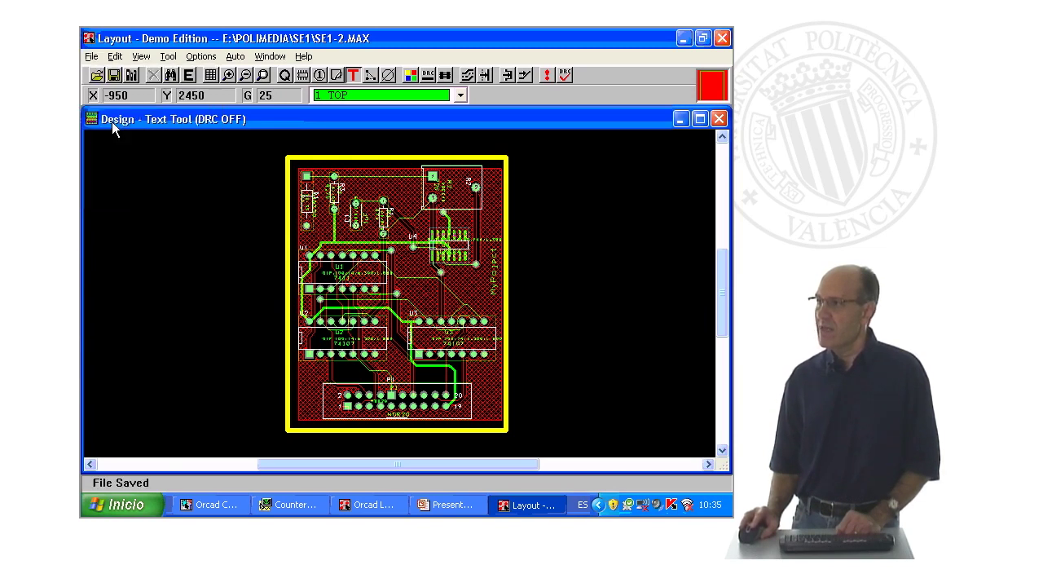
pyautogui.click(91, 56)
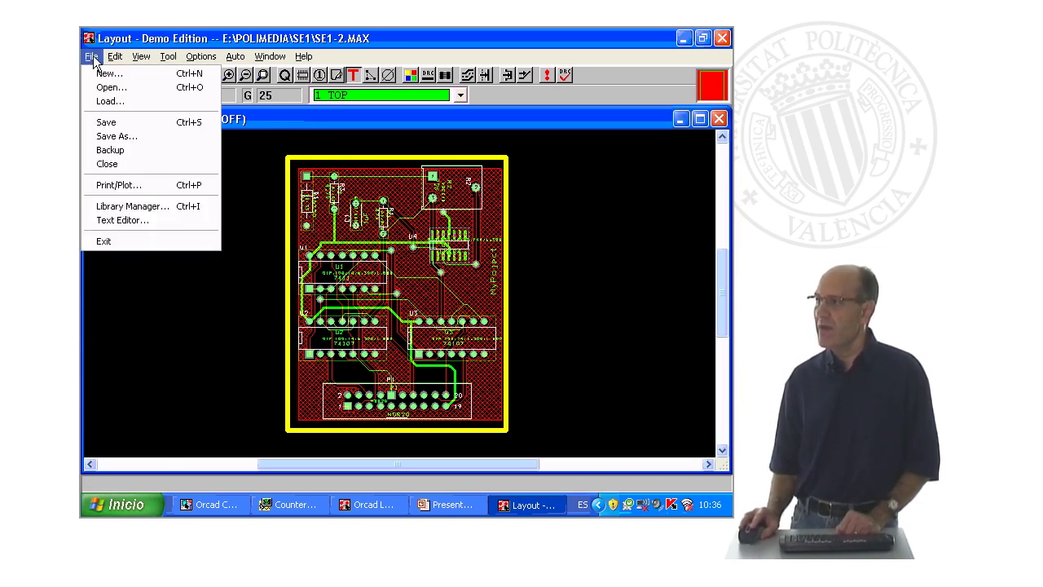
pyautogui.click(110, 88)
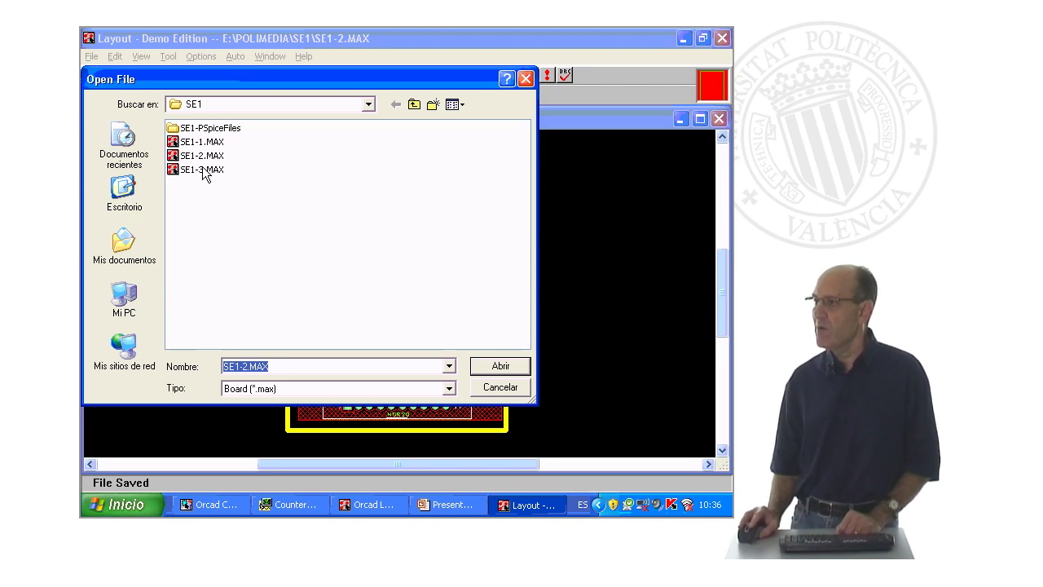
pyautogui.click(202, 168)
pyautogui.click(499, 367)
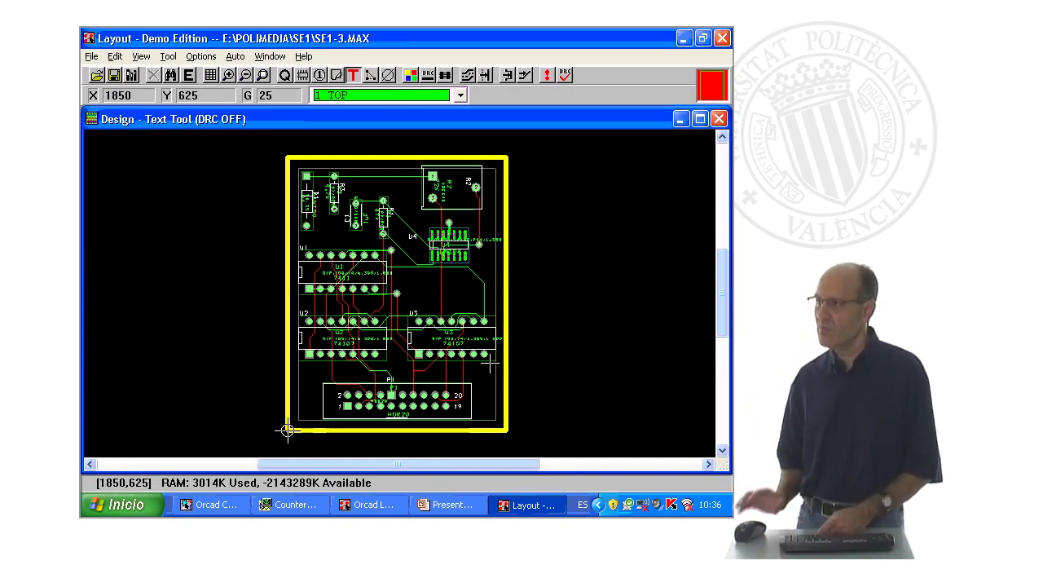
pyautogui.click(211, 79)
pyautogui.click(223, 126)
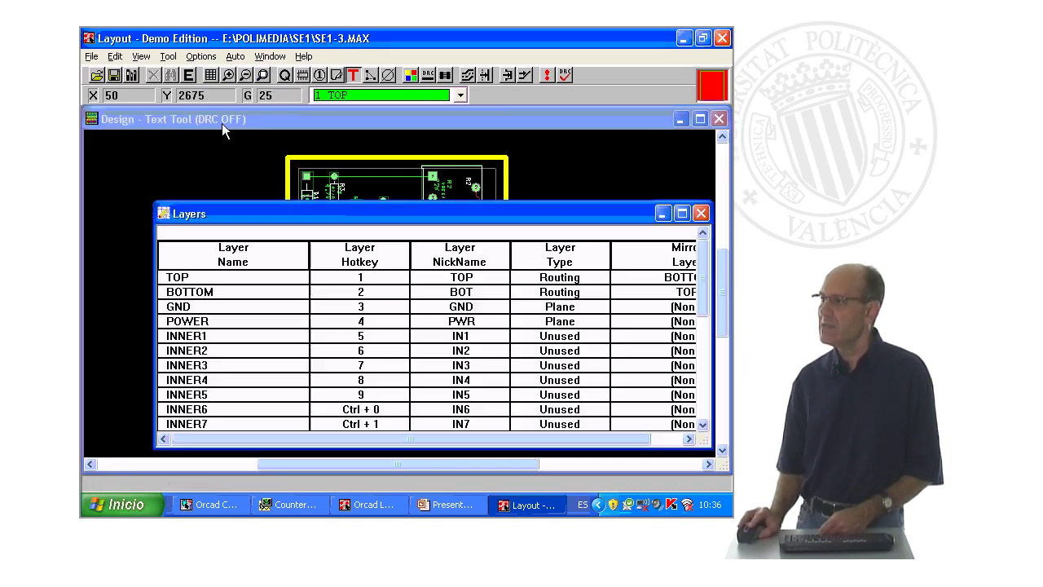
pyautogui.click(682, 214)
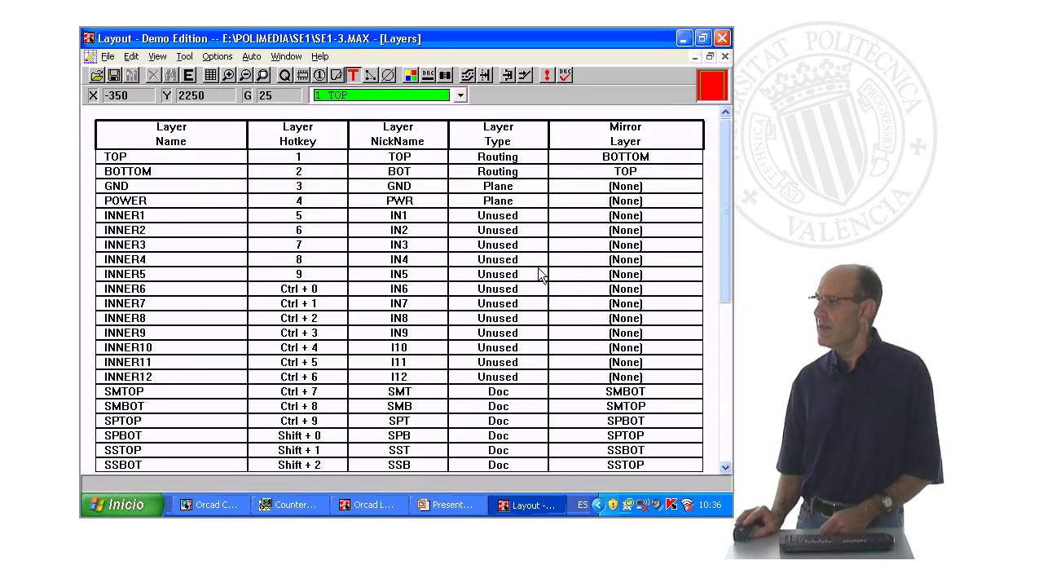
pyautogui.click(141, 186)
pyautogui.click(143, 202)
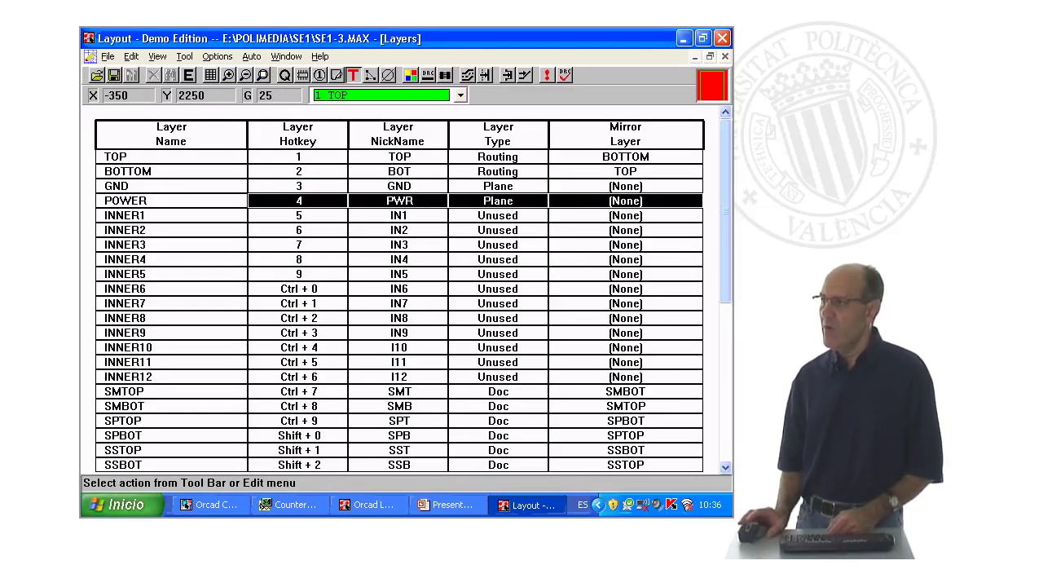
pyautogui.click(286, 56)
pyautogui.click(321, 153)
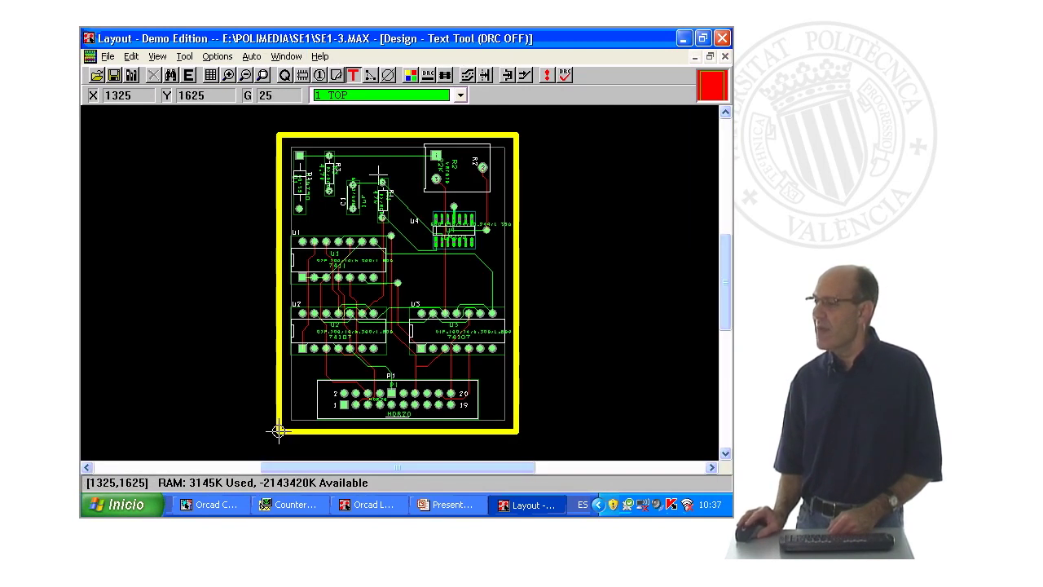
# Step: Make the Global Layer the active layer from the layer list
pyautogui.click(155, 57)
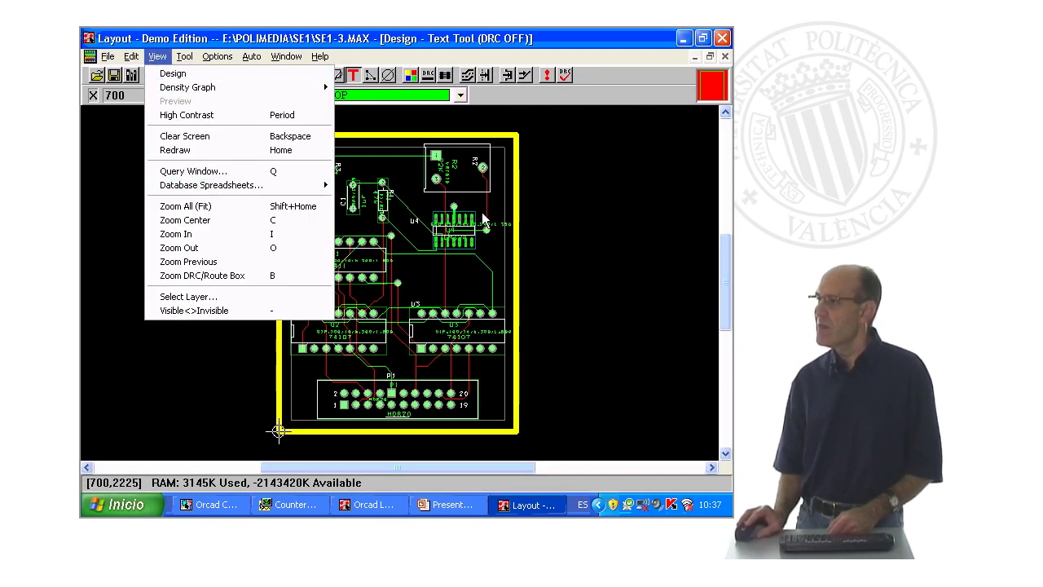
pyautogui.click(553, 198)
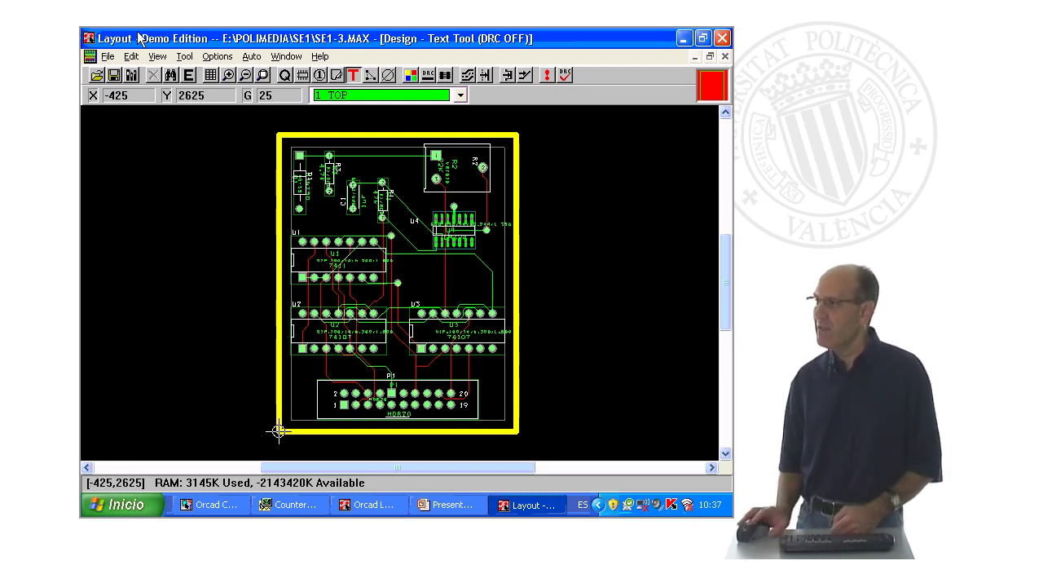
pyautogui.click(460, 95)
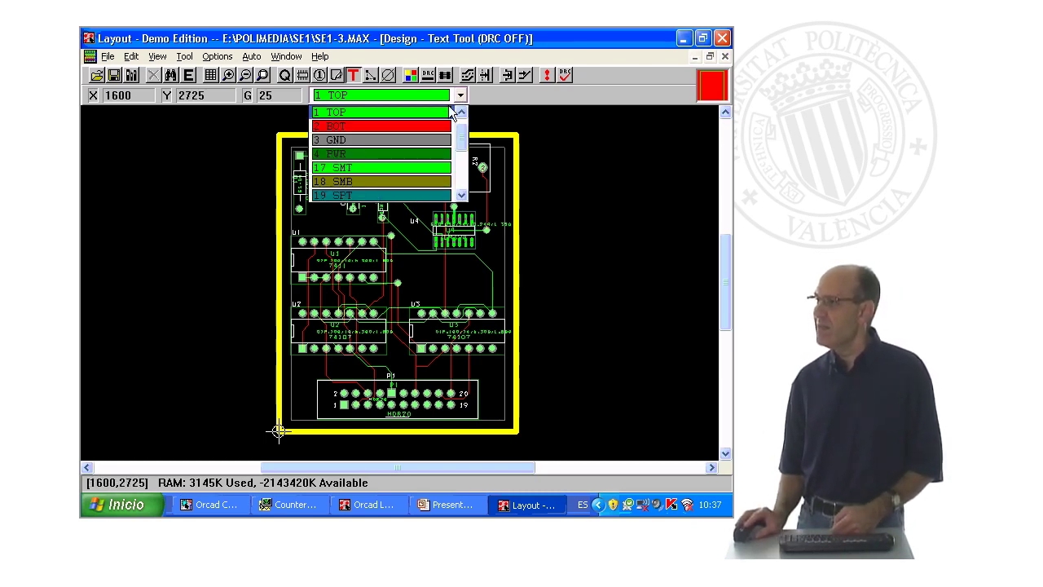
pyautogui.scroll(1, 461, 143)
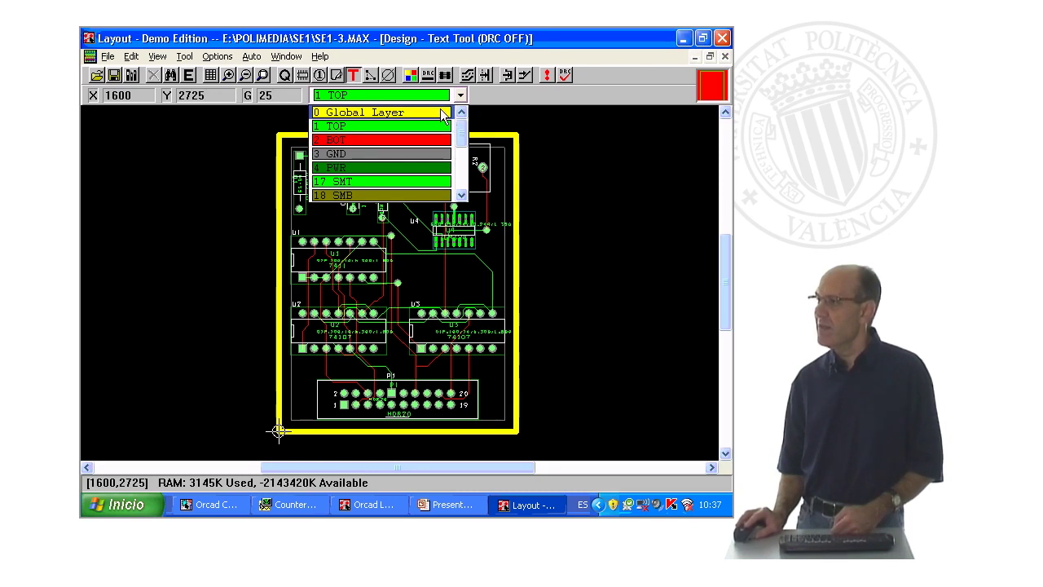
pyautogui.click(381, 110)
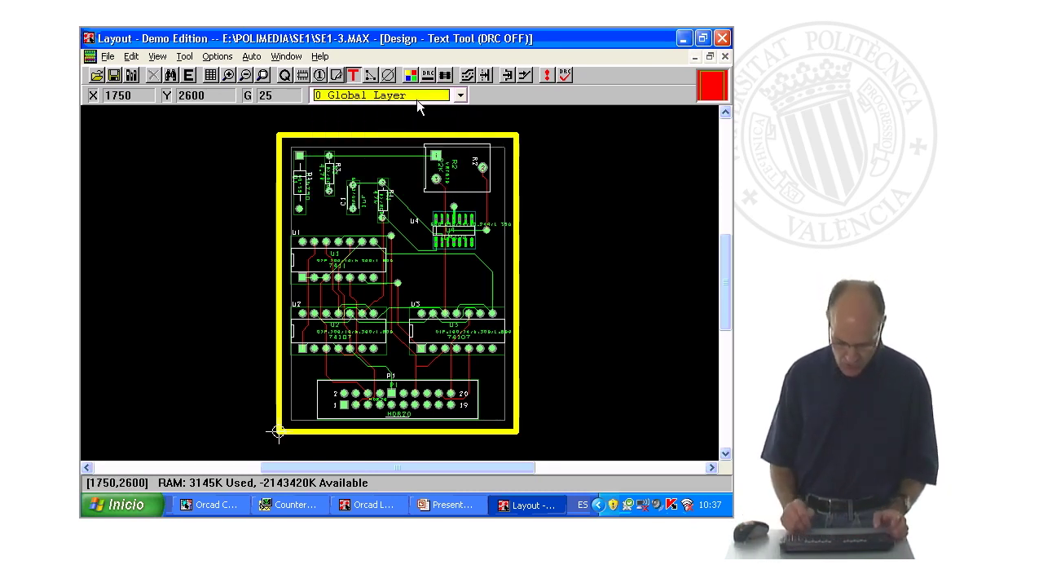
# Step: Clear and redraw the board, then step from BOT to the 3 GND plane layer
pyautogui.press('-')
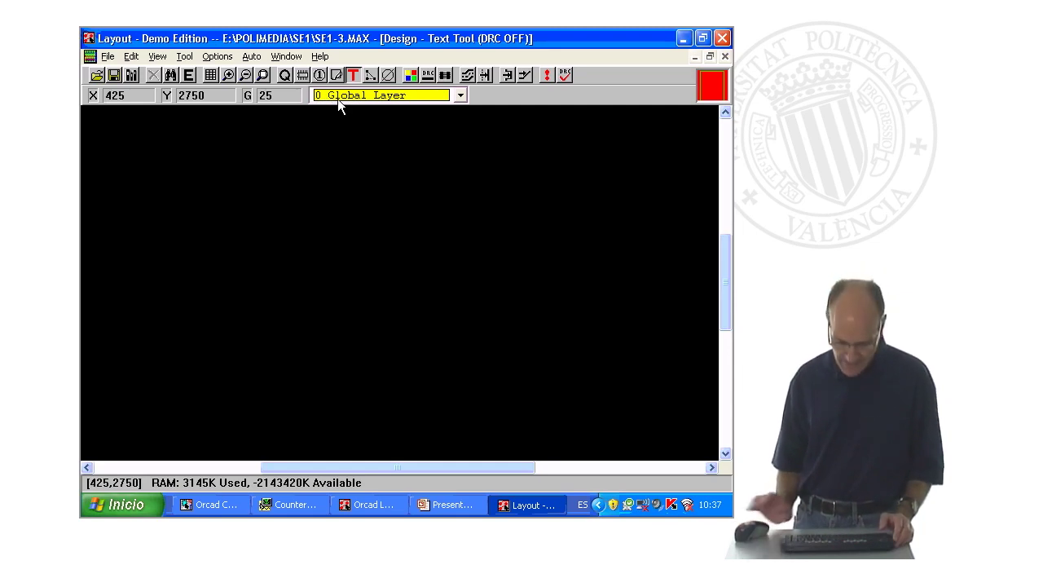
pyautogui.press('Home')
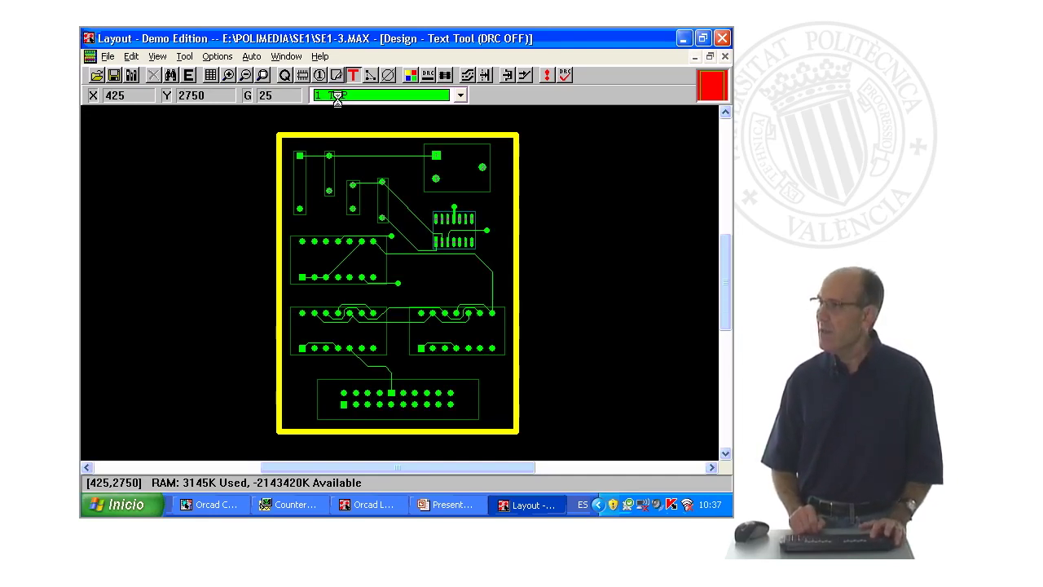
pyautogui.press('2')
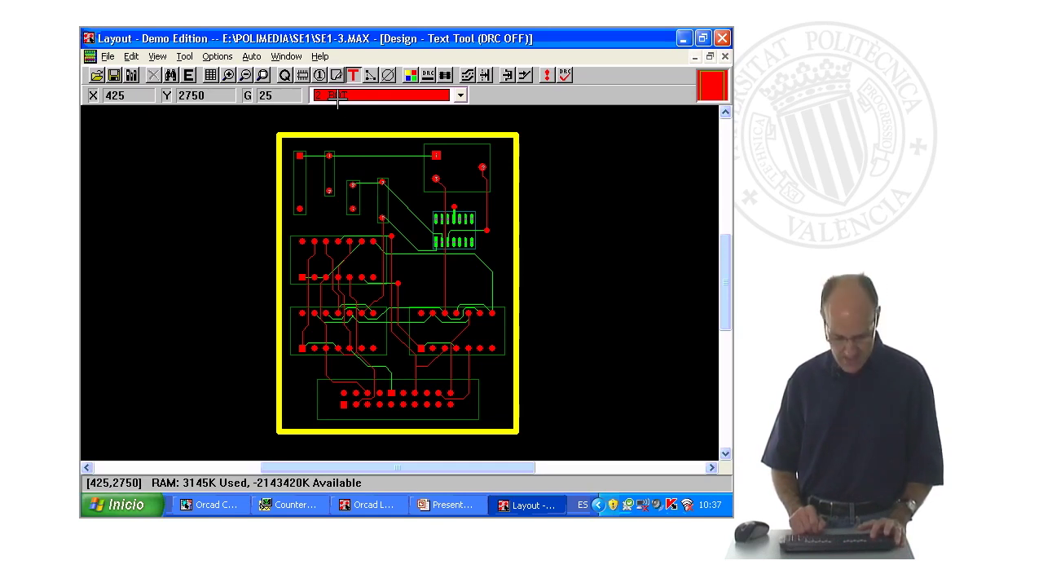
pyautogui.press('3')
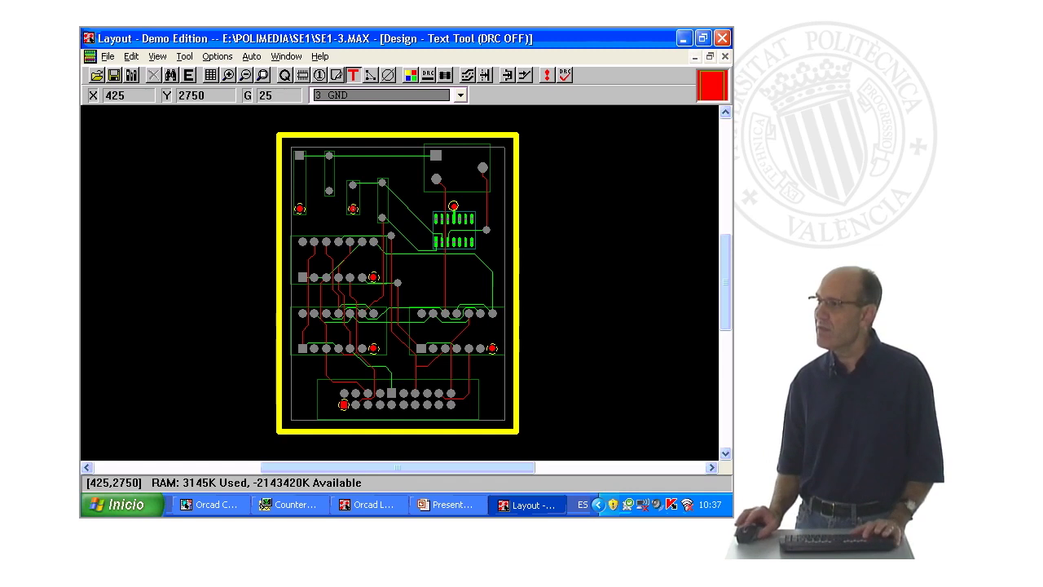
pyautogui.click(157, 57)
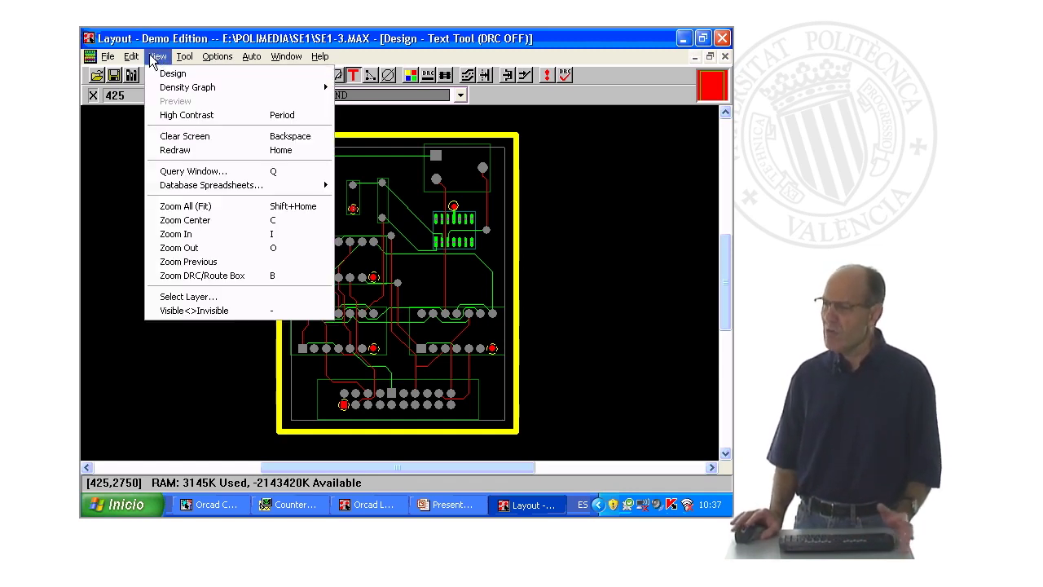
# Step: Zoom in on pin 1 of the bottom connector and view it on the 4 PWR plane
pyautogui.click(181, 234)
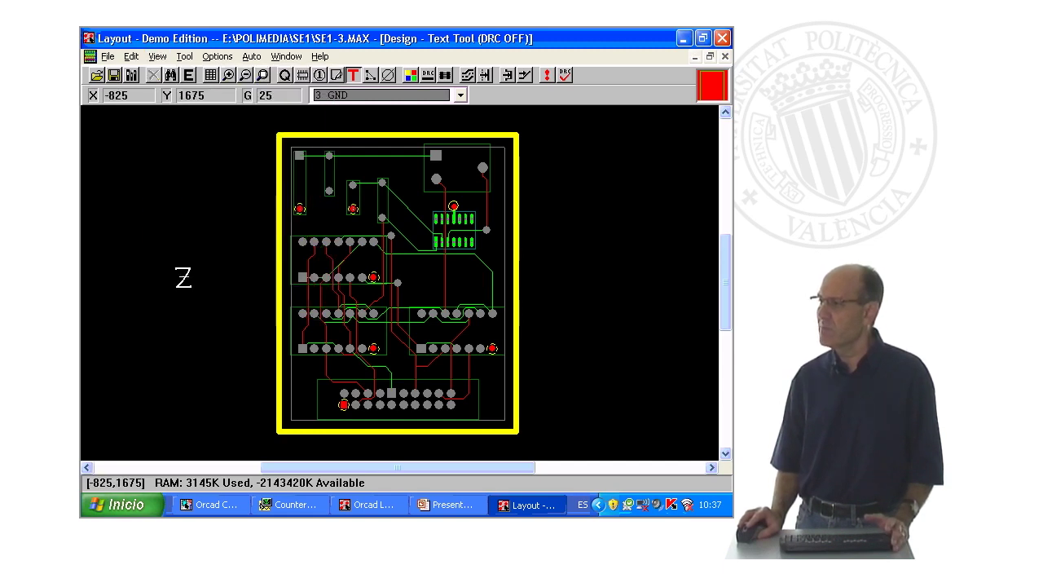
pyautogui.click(345, 423)
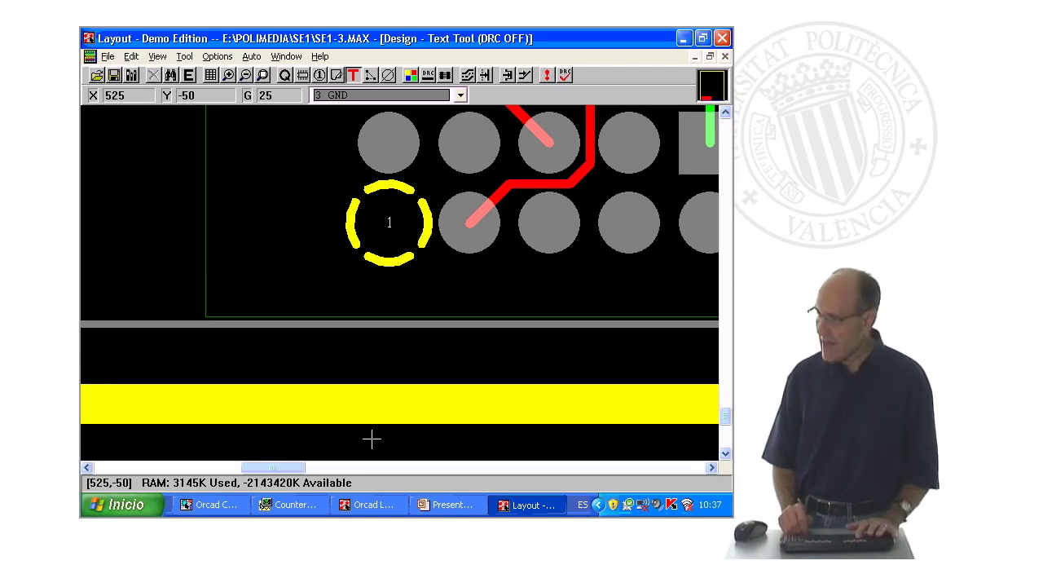
pyautogui.press('4')
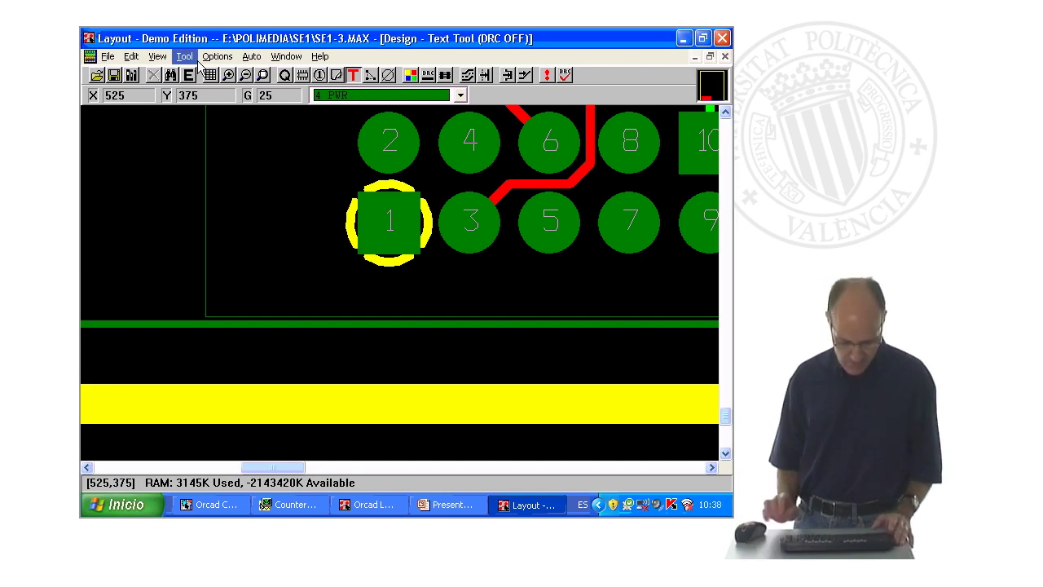
pyautogui.press('Home')
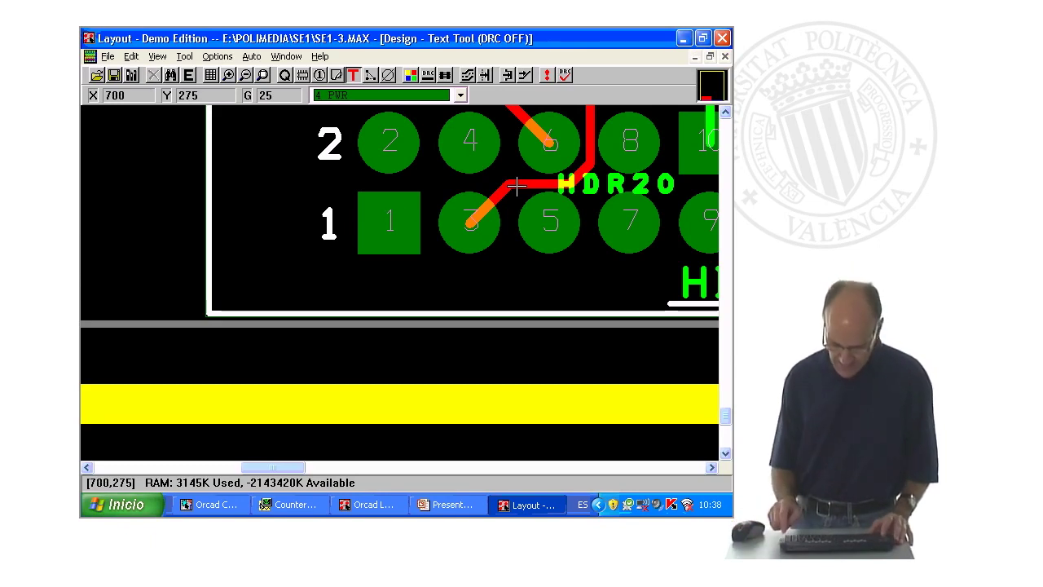
# Step: Zoom out to the whole board and drop down the layer list
pyautogui.press('Home')
pyautogui.click(461, 96)
pyautogui.scroll(2, 467, 151)
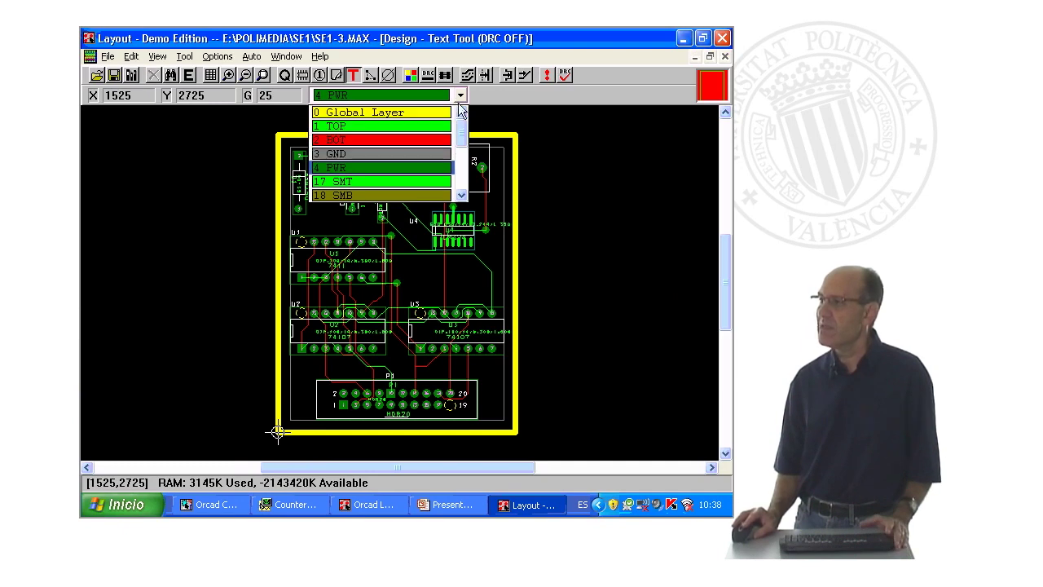
# Step: Make 2 BOT the active layer and toggle its visibility off and back on
pyautogui.click(408, 139)
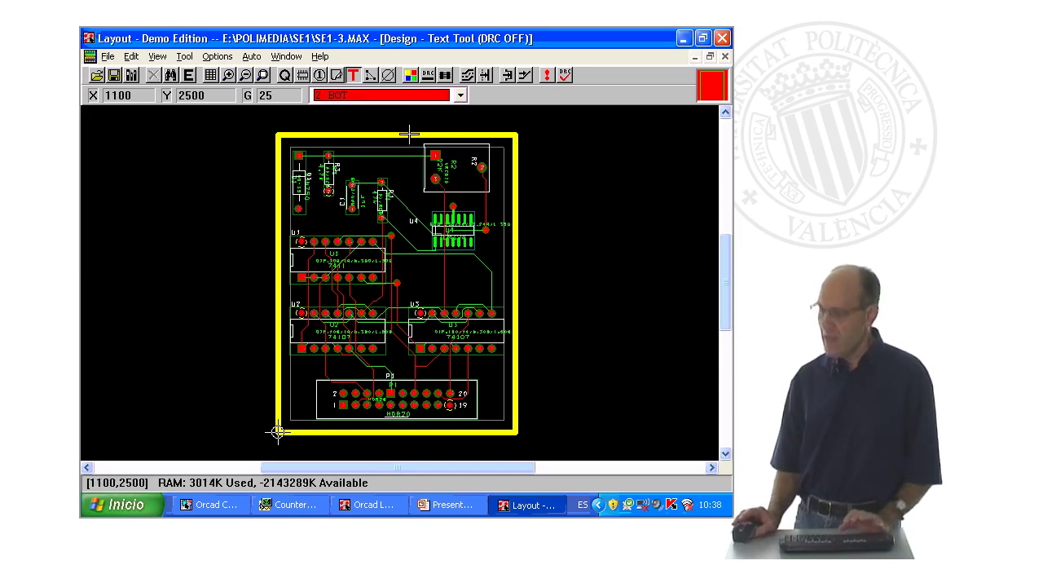
pyautogui.press('-')
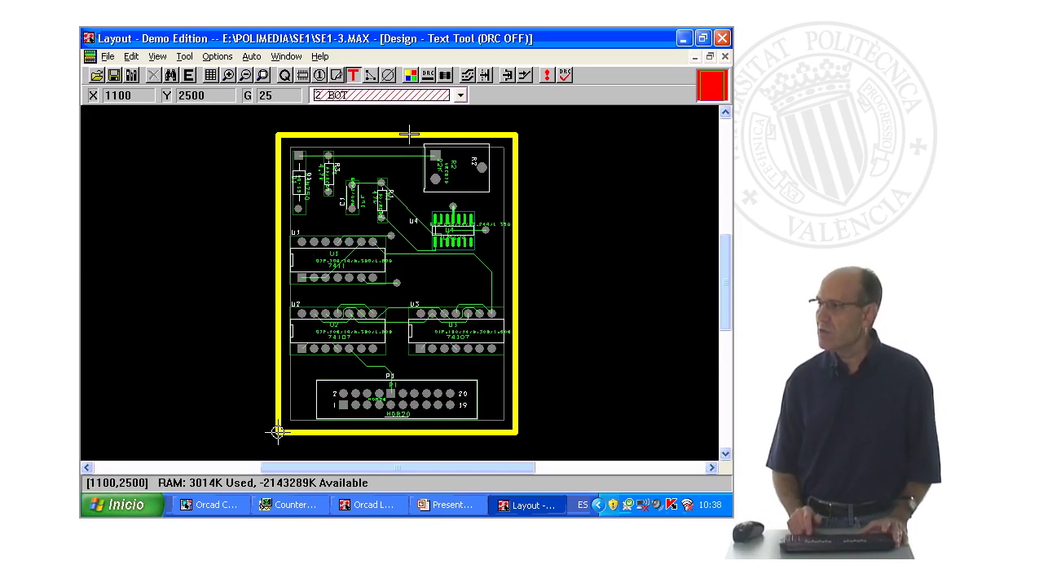
pyautogui.press('-')
pyautogui.press('-')
pyautogui.press('-')
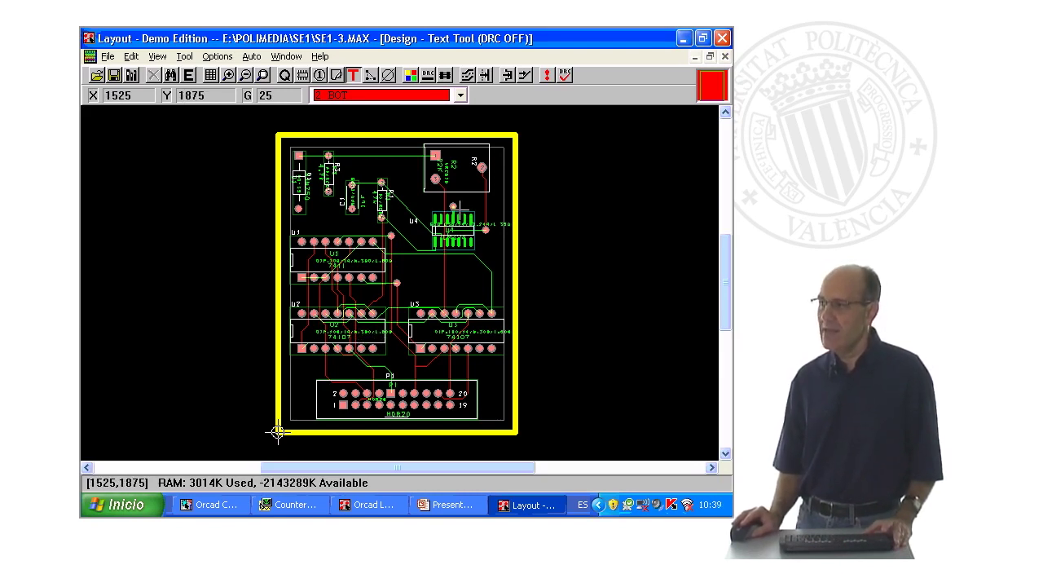
# Step: Zoom into U4, query pins 11 and 4 (VCC), and run a design rule check
pyautogui.click(157, 56)
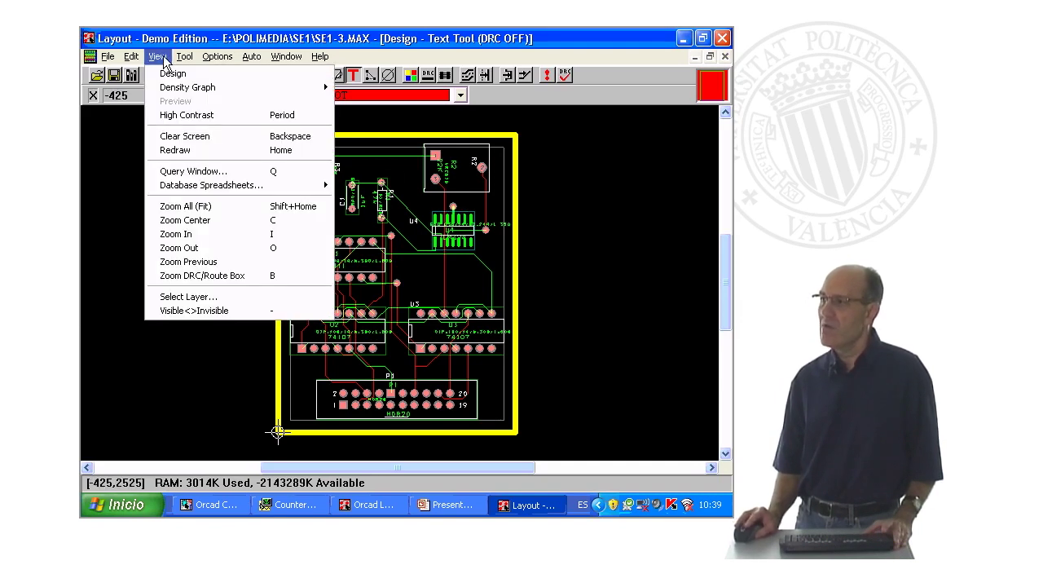
pyautogui.click(203, 234)
pyautogui.moveTo(402, 189); pyautogui.dragTo(531, 277)
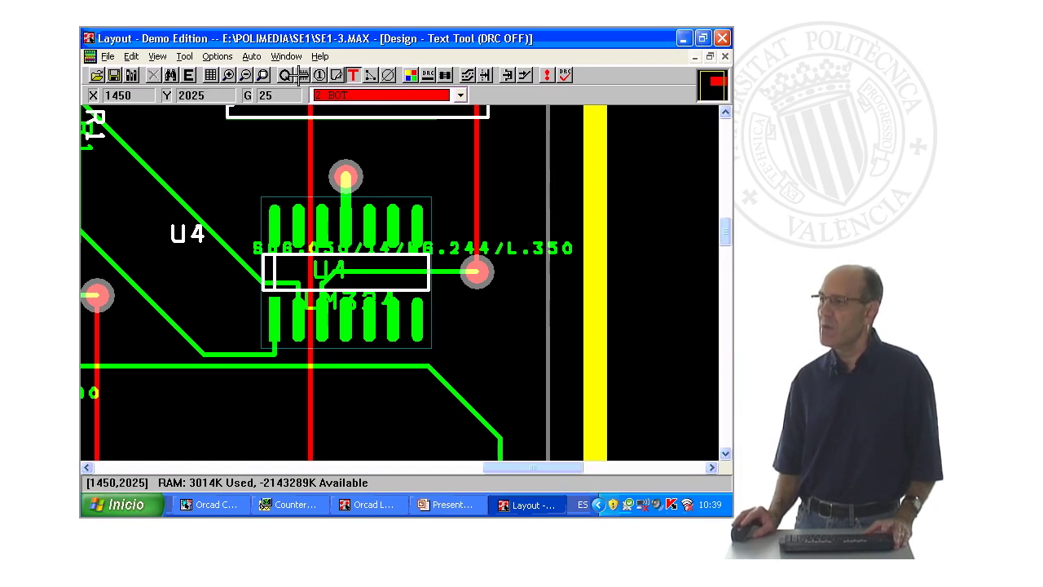
pyautogui.click(321, 75)
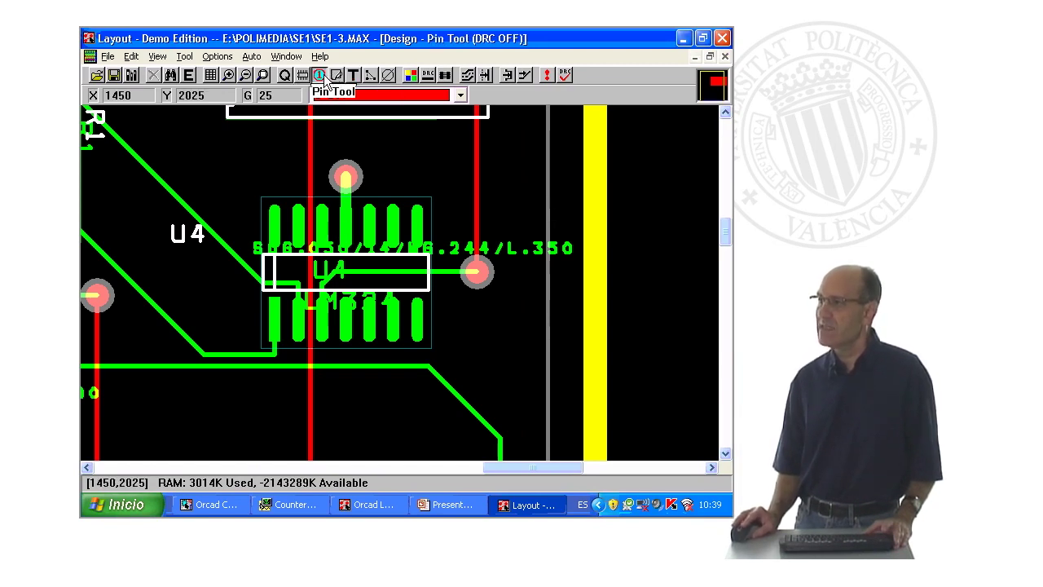
pyautogui.click(347, 225)
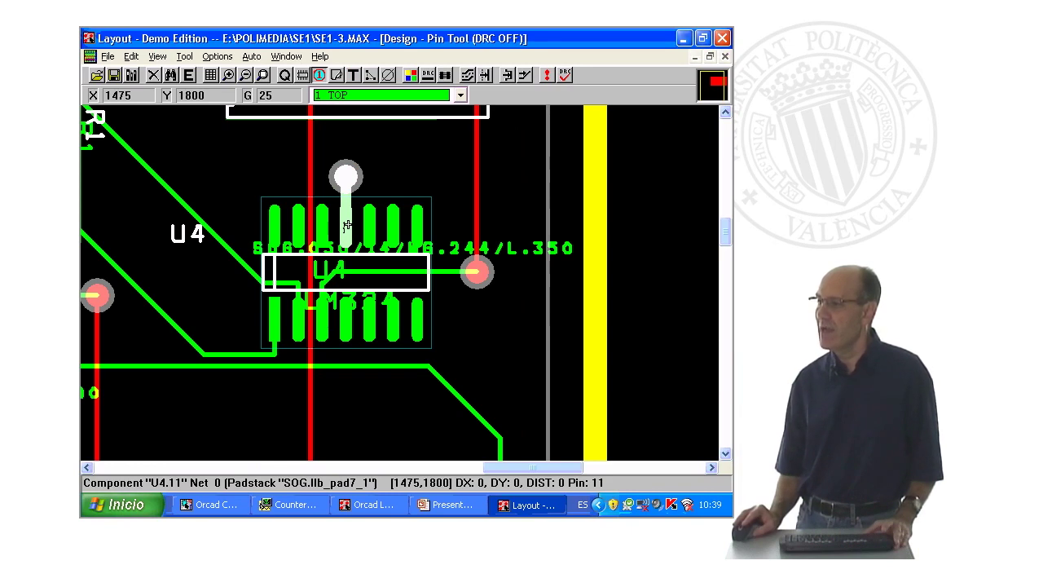
pyautogui.click(344, 325)
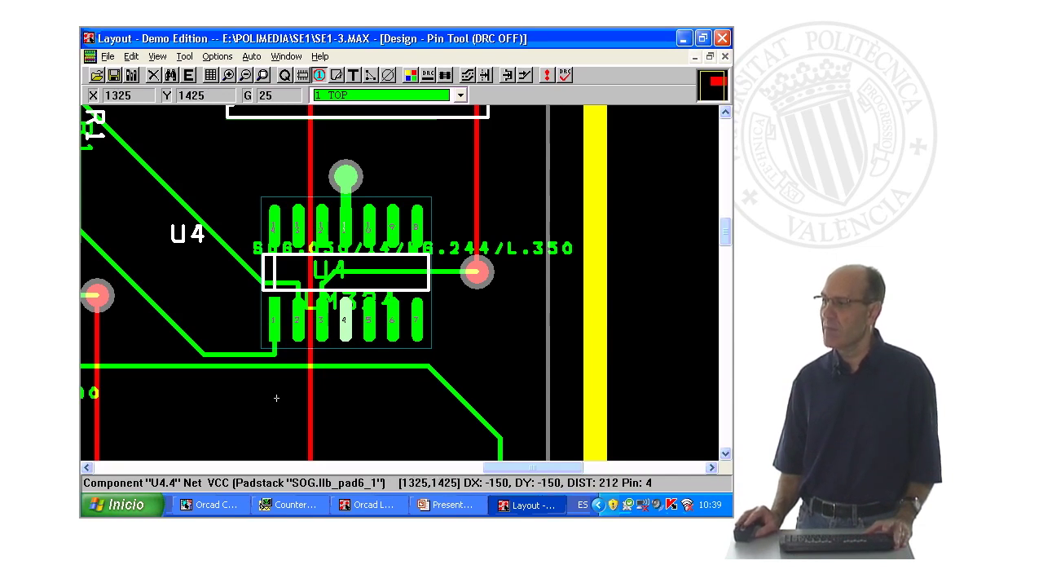
pyautogui.click(564, 76)
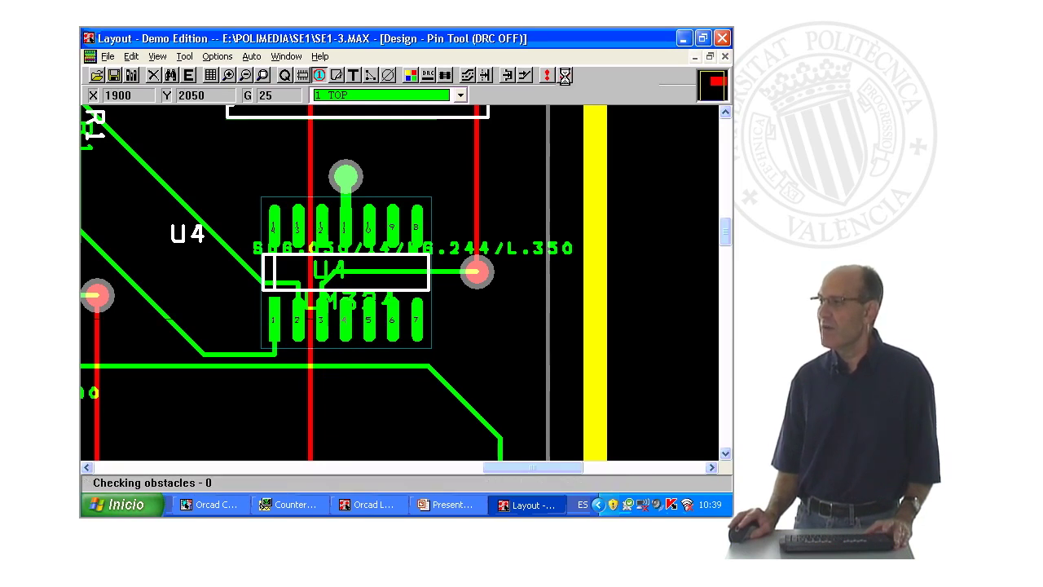
pyautogui.click(415, 313)
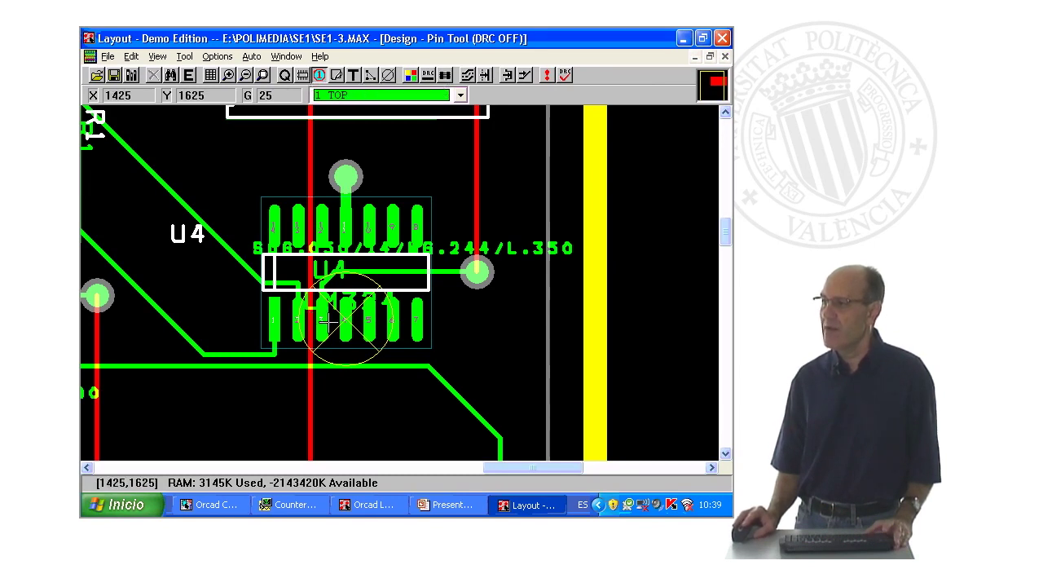
# Step: Inspect U4's missing plane-connection error, then edit trace segments on the 1 TOP layer
pyautogui.click(386, 77)
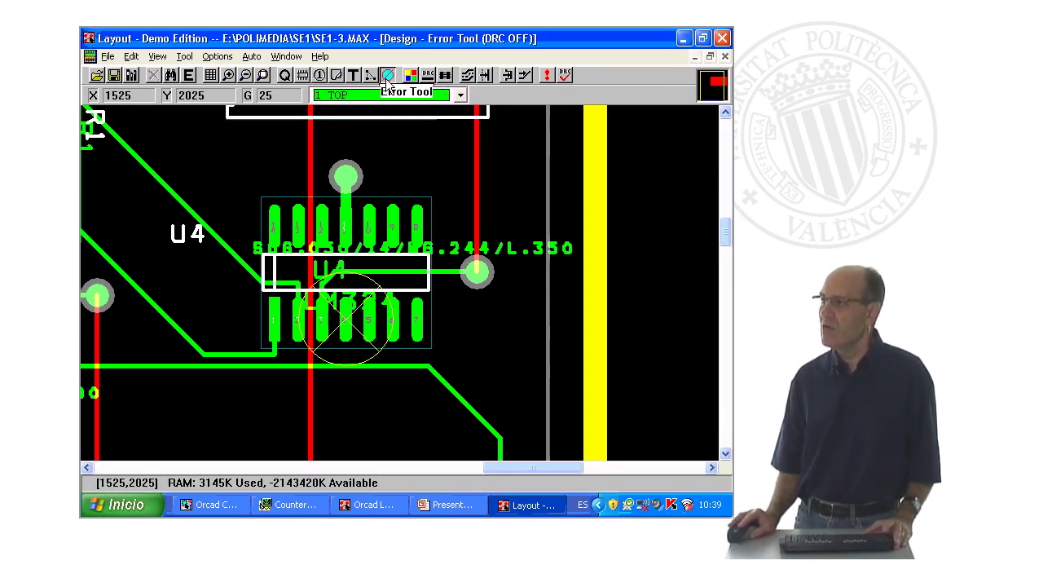
pyautogui.click(375, 356)
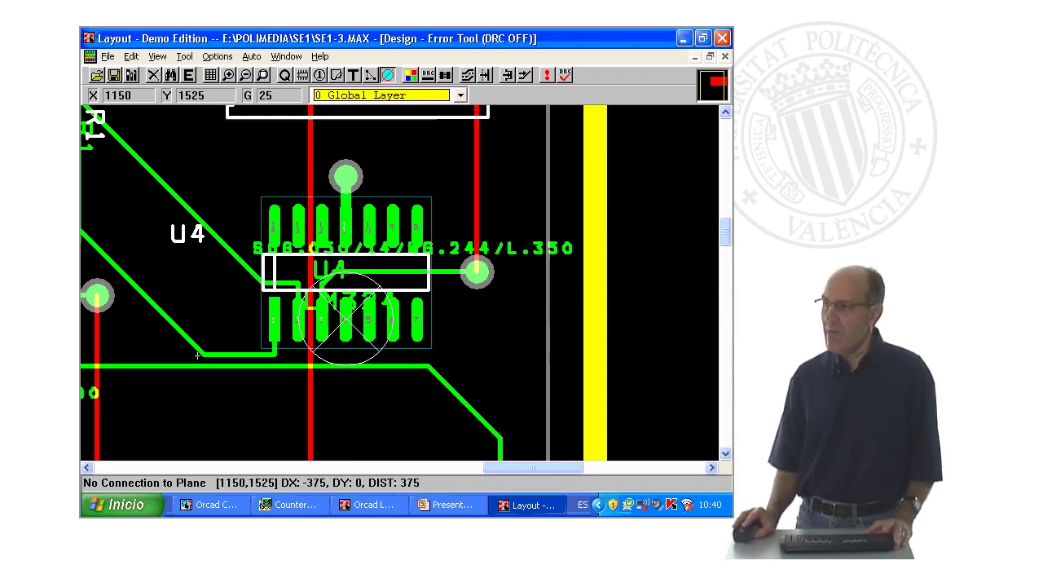
pyautogui.click(508, 79)
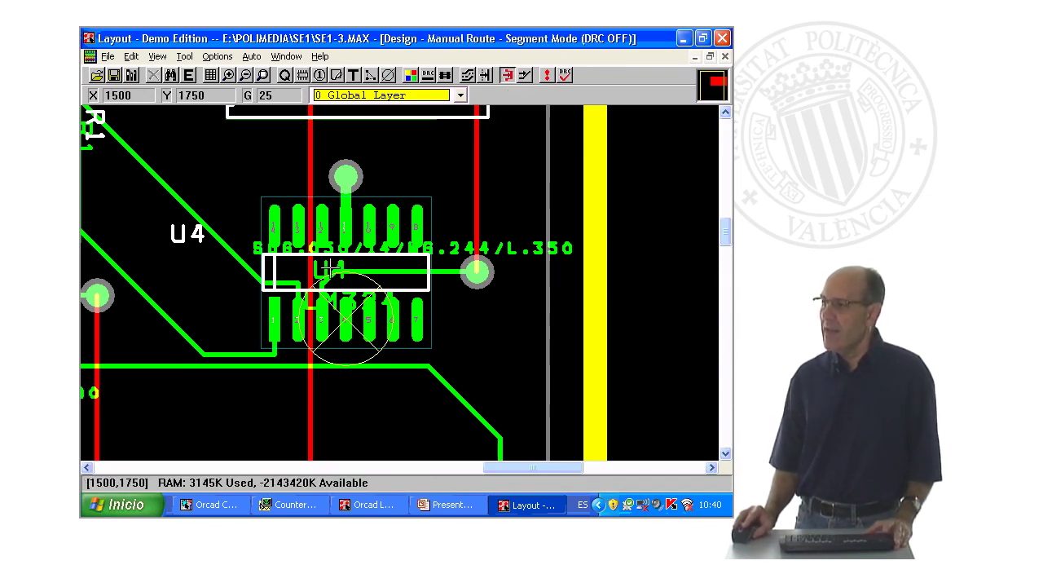
pyautogui.click(461, 96)
pyautogui.click(419, 122)
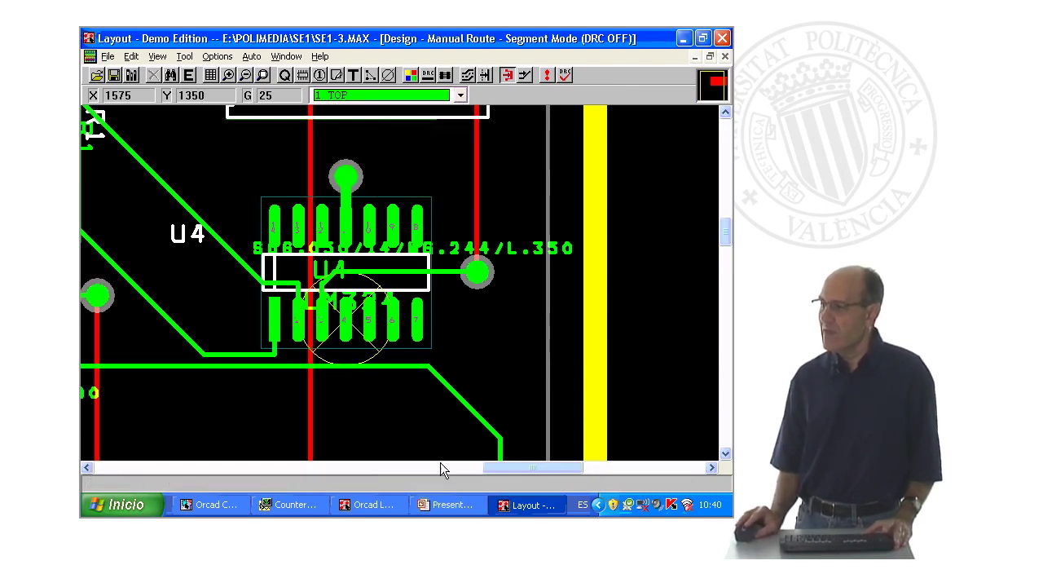
pyautogui.moveTo(543, 470); pyautogui.dragTo(447, 470)
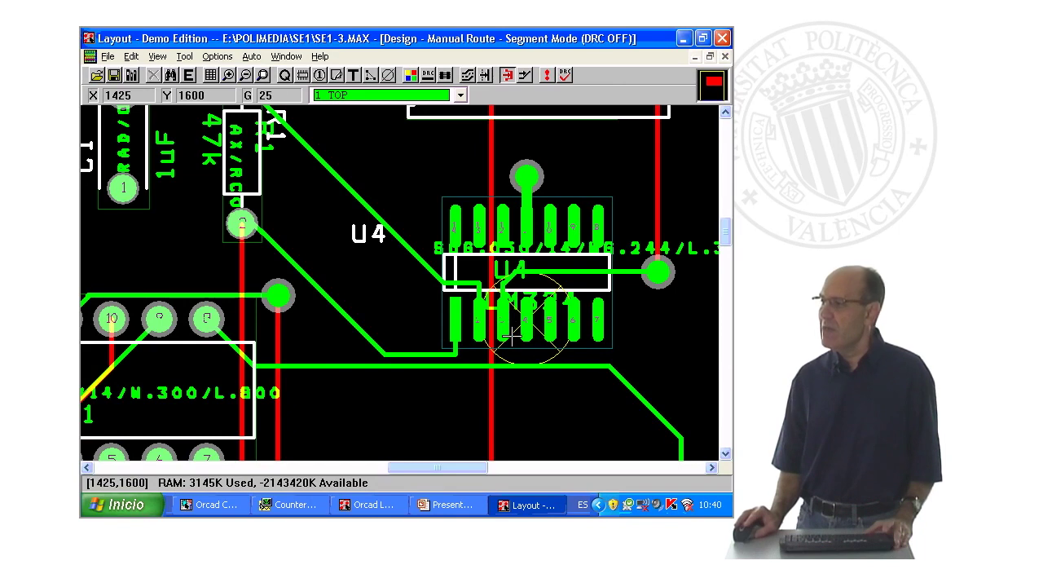
# Step: Reposition the N00682 trace segment near U4 and finish it as a shorter TOP route
pyautogui.click(462, 368)
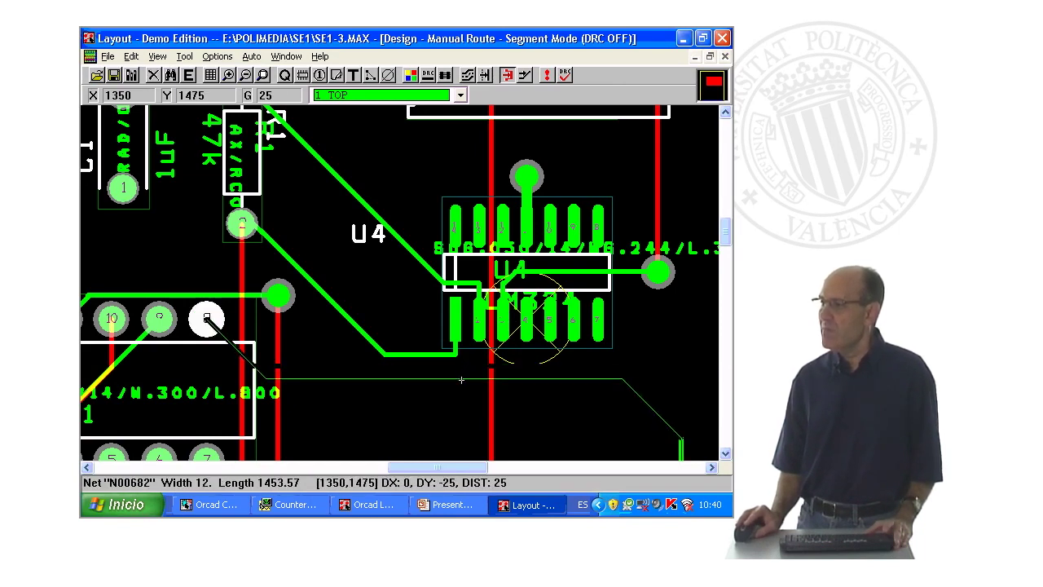
pyautogui.click(458, 398)
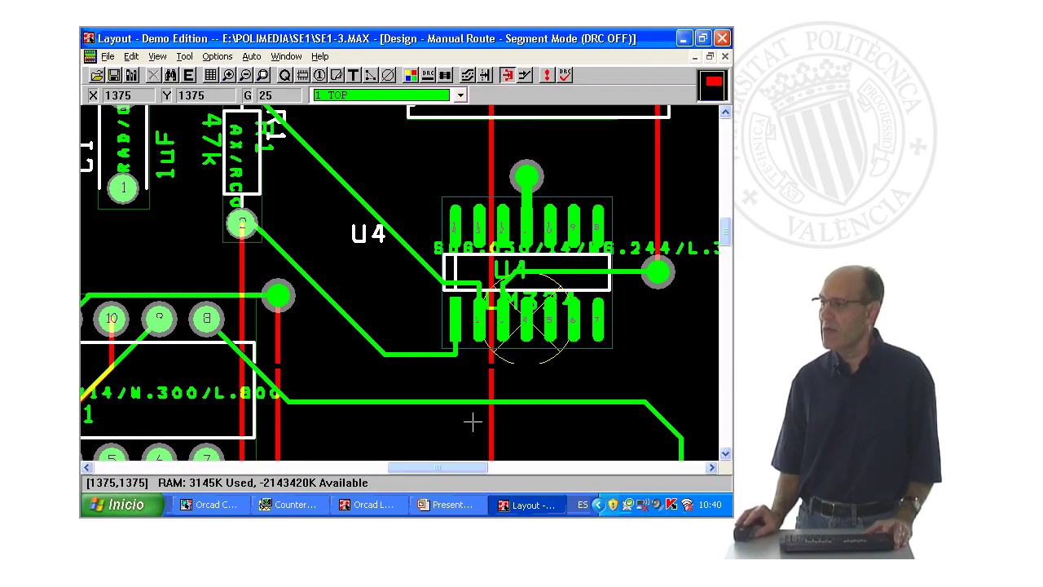
pyautogui.click(419, 403)
pyautogui.click(417, 403)
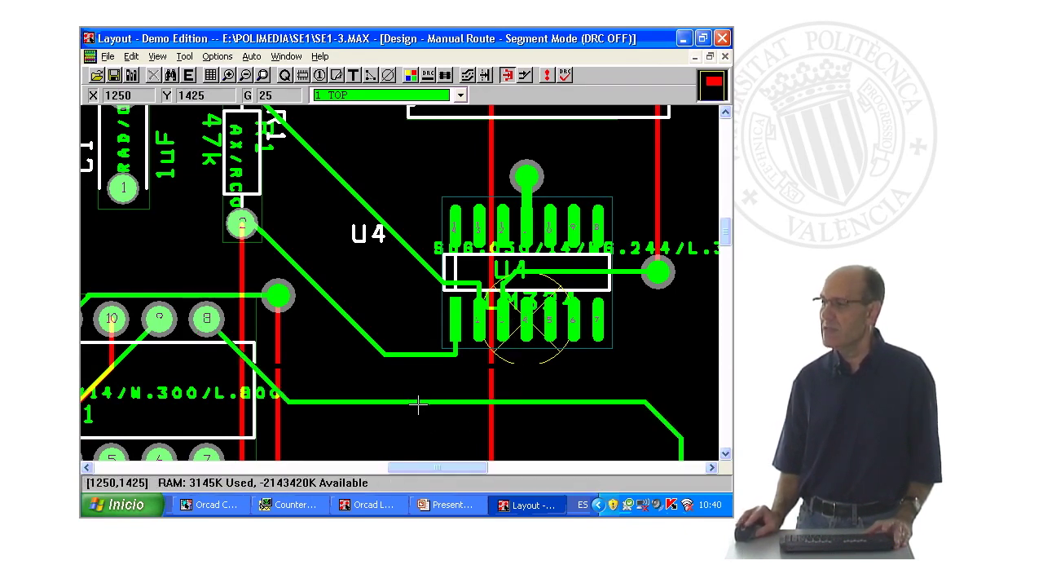
pyautogui.click(417, 404)
pyautogui.rightClick(418, 405)
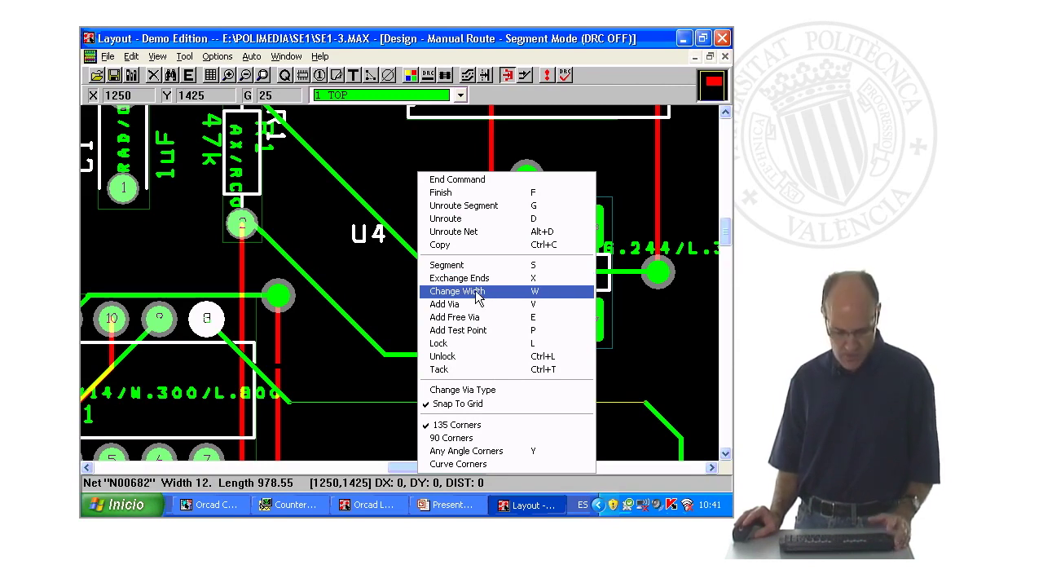
pyautogui.click(486, 298)
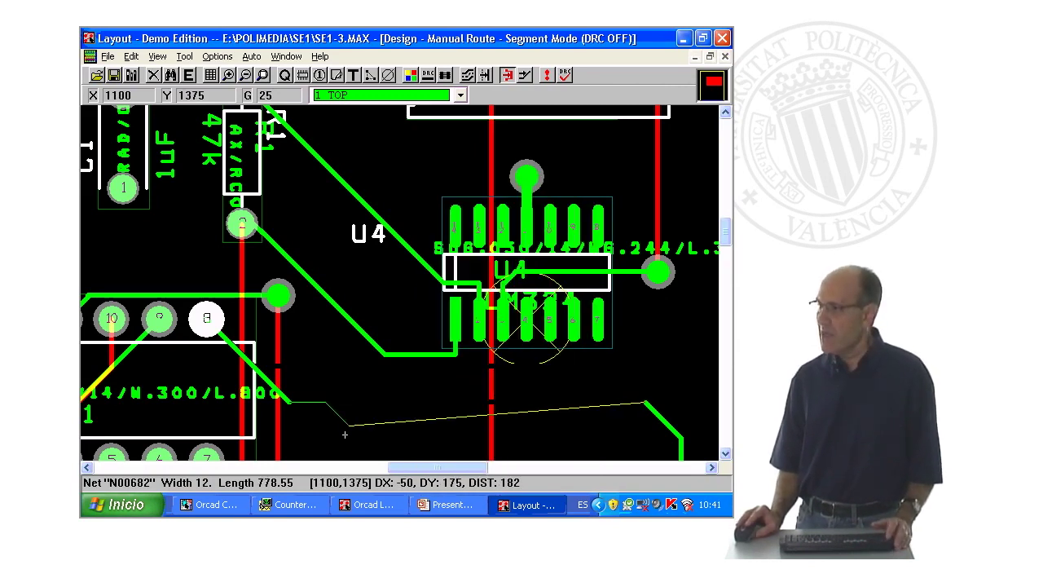
pyautogui.rightClick(295, 409)
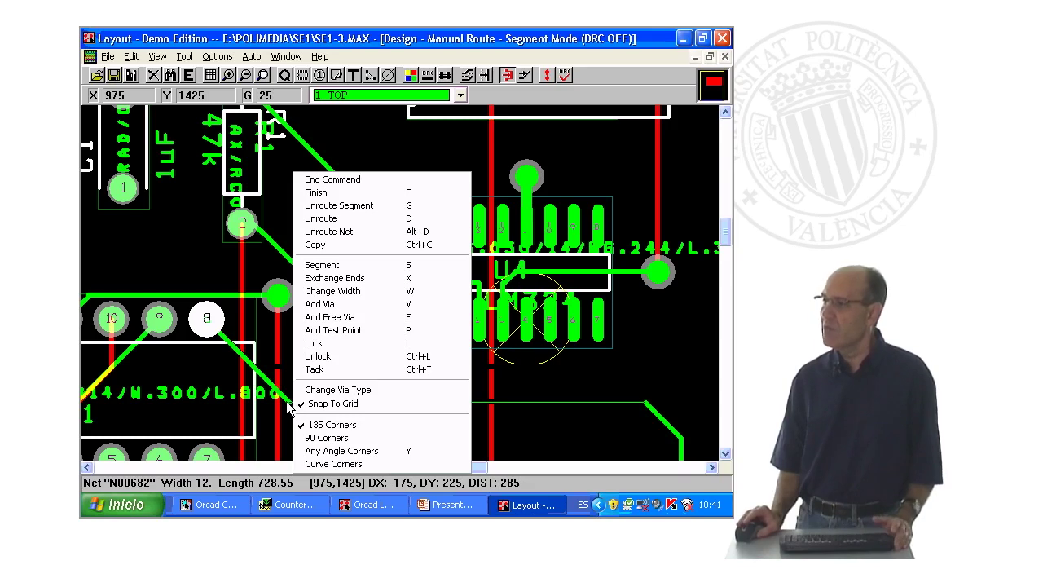
pyautogui.click(338, 194)
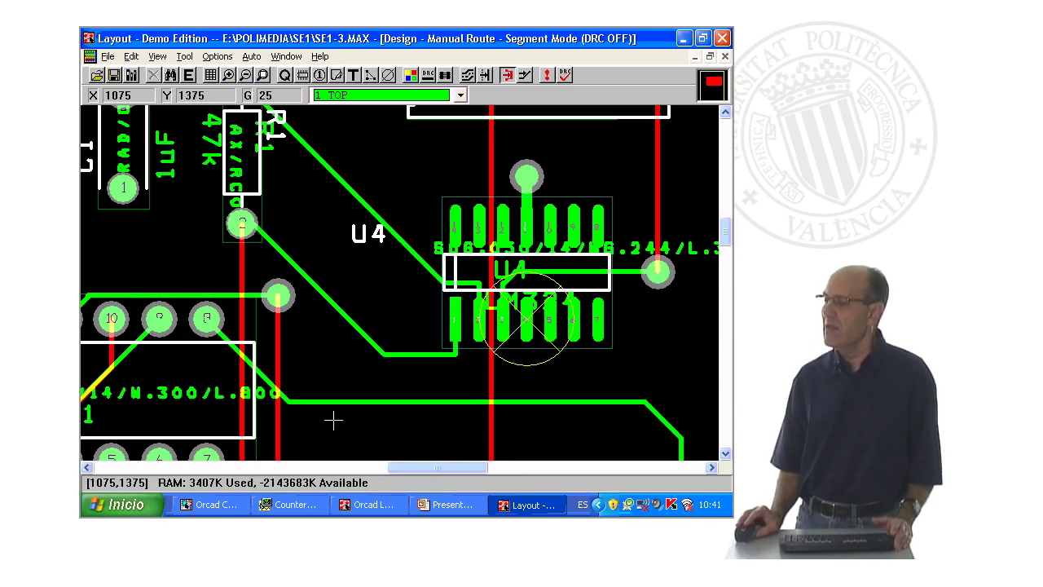
pyautogui.click(211, 75)
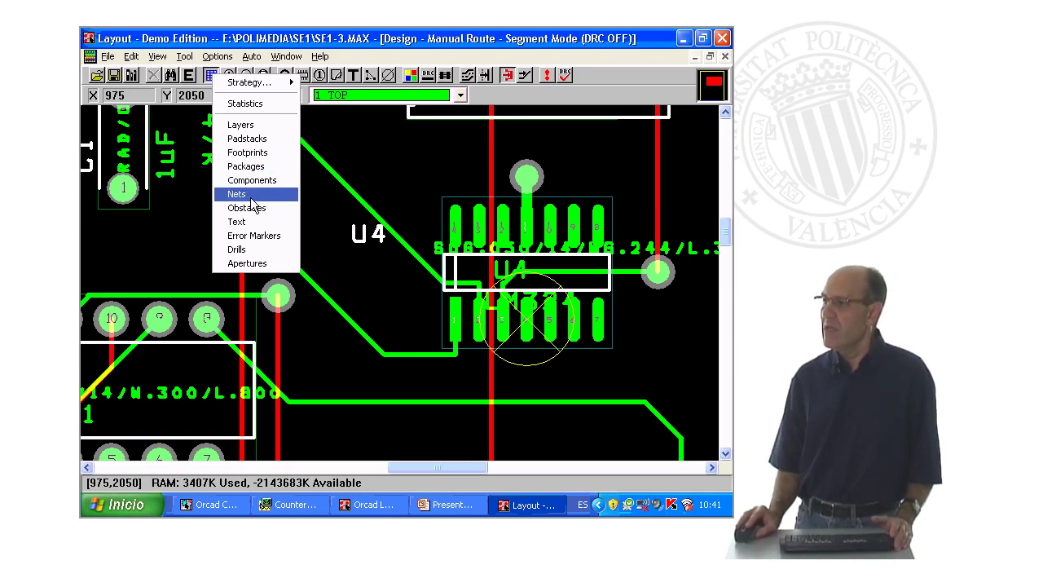
# Step: Disable routing for all signal nets in the Nets spreadsheet
pyautogui.click(253, 199)
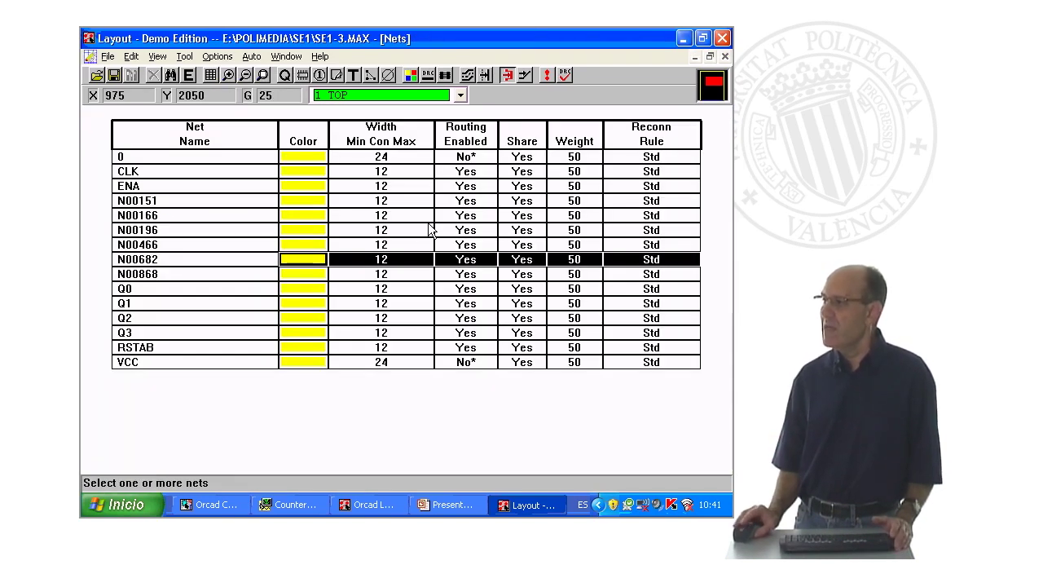
pyautogui.click(515, 158)
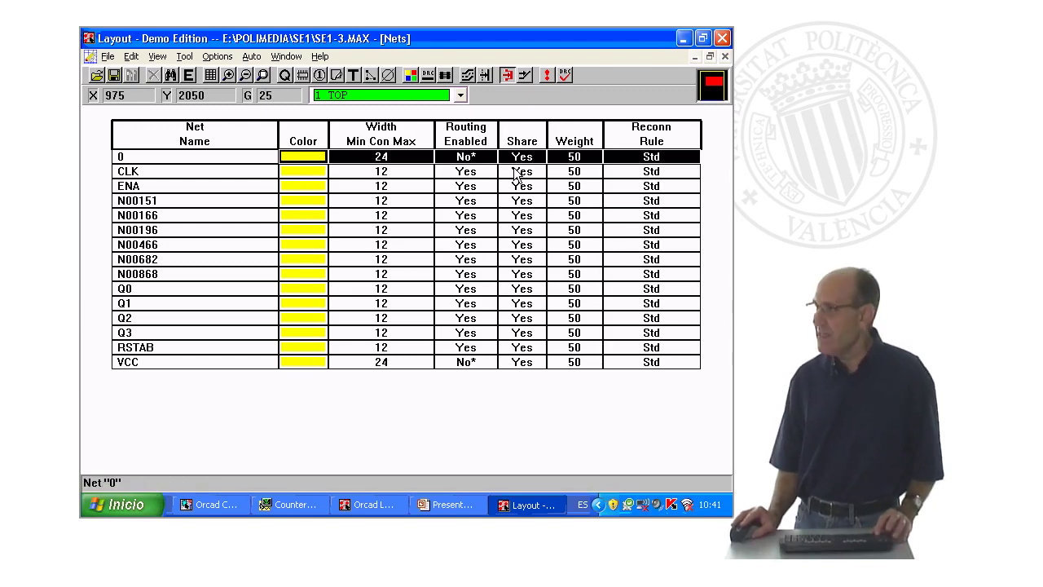
pyautogui.moveTo(515, 173); pyautogui.dragTo(507, 345)
pyautogui.rightClick(506, 346)
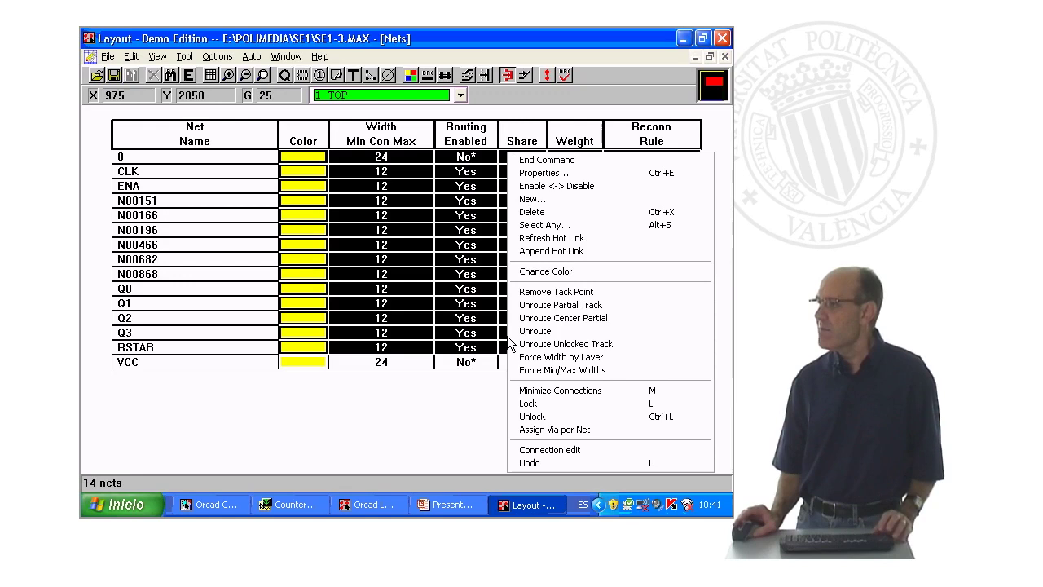
pyautogui.click(544, 186)
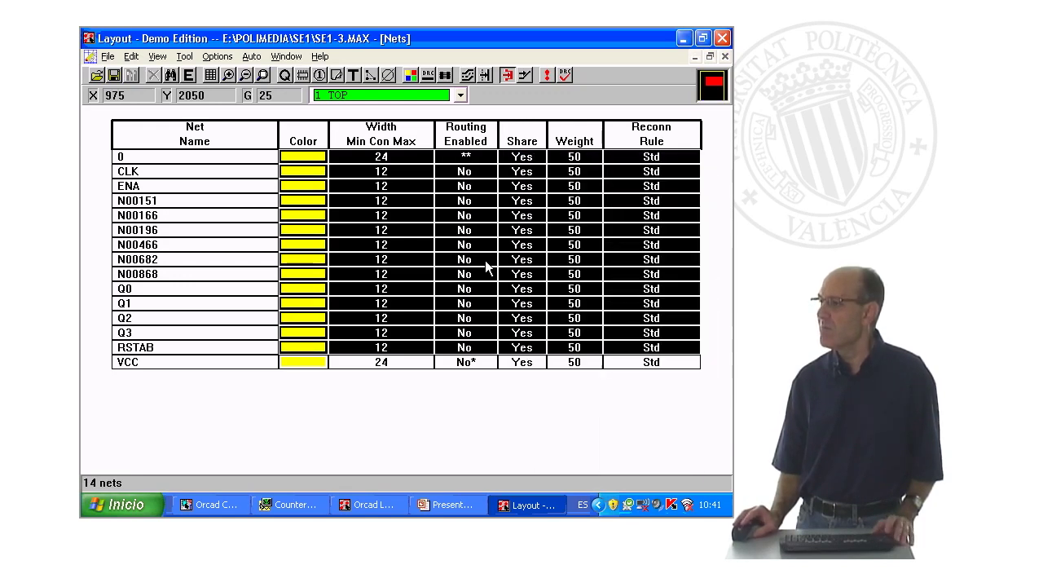
# Step: Add the POWER plane to the VCC net's routing layers and return to the board
pyautogui.click(231, 363)
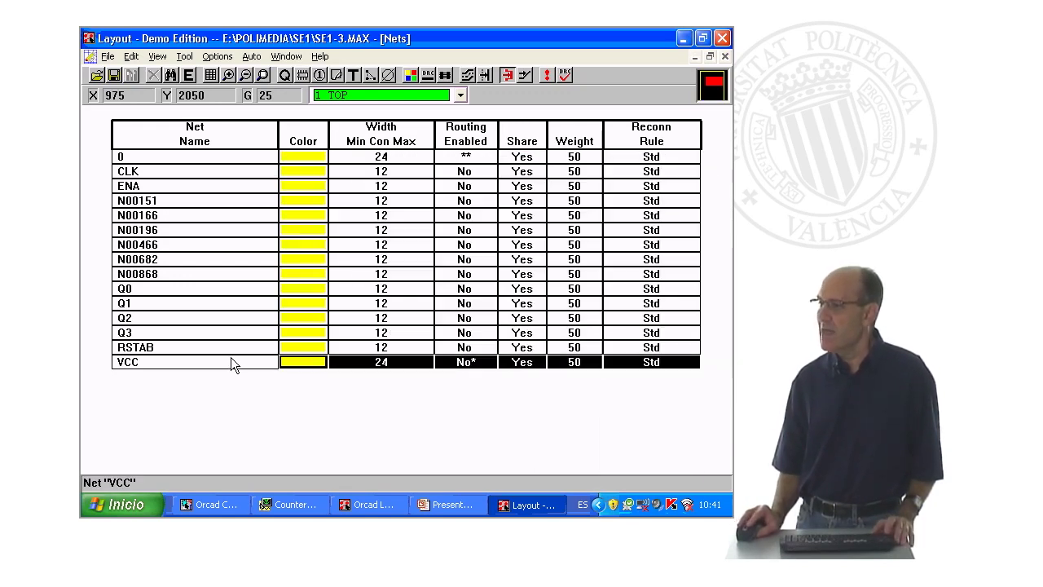
pyautogui.doubleClick(232, 360)
pyautogui.click(291, 361)
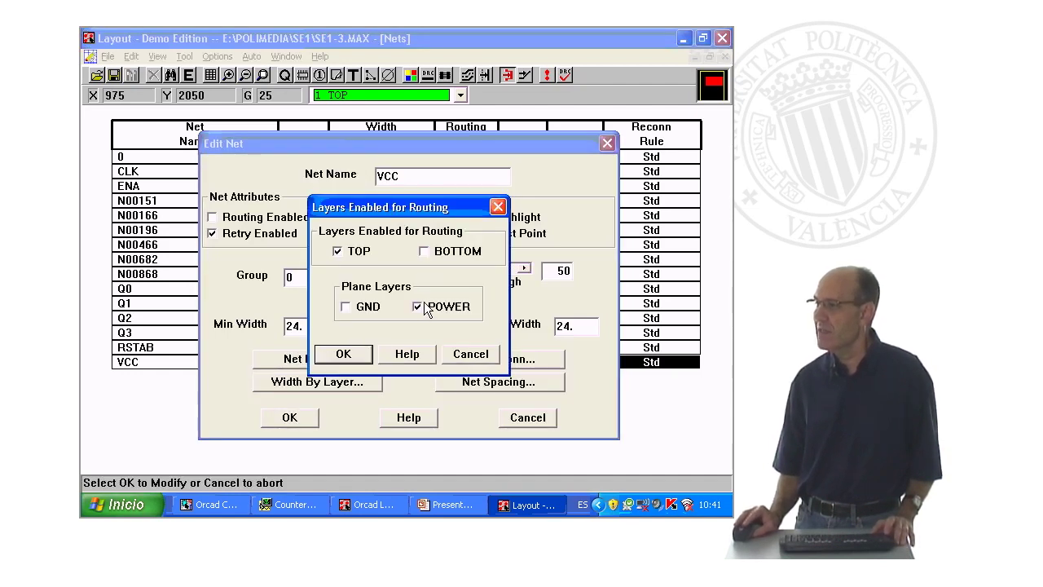
pyautogui.click(416, 307)
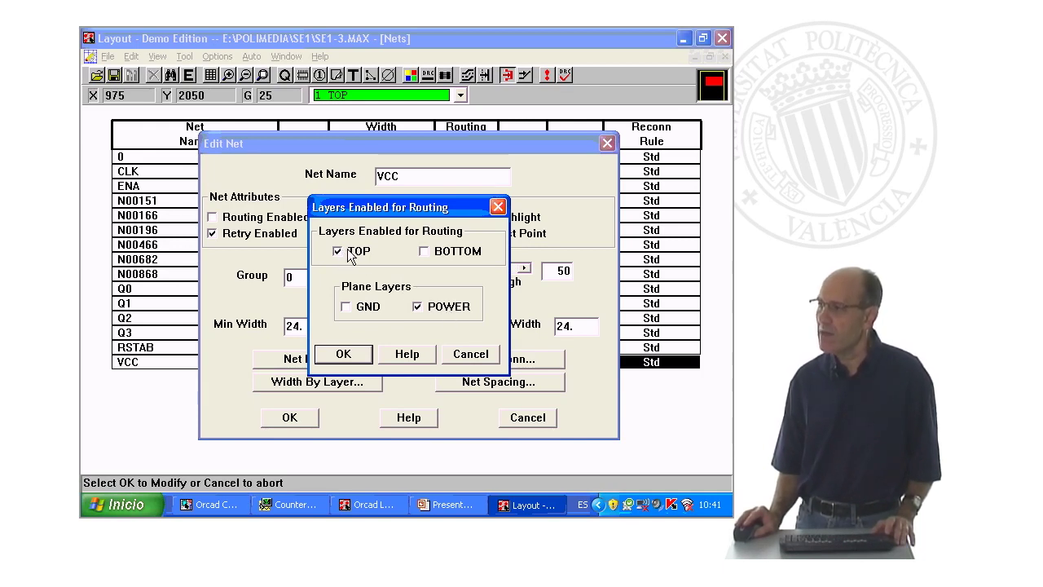
pyautogui.click(343, 353)
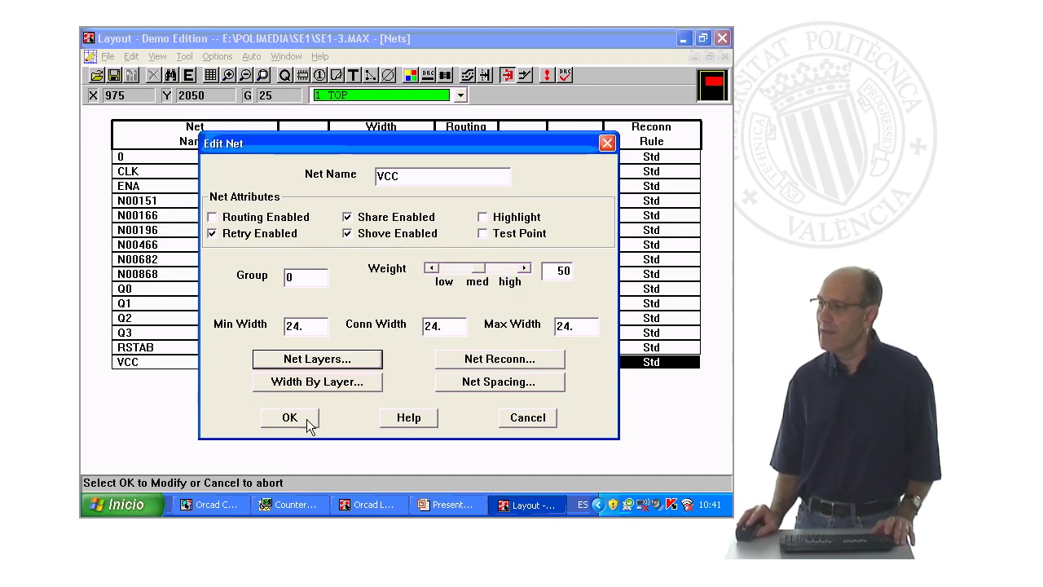
pyautogui.click(293, 417)
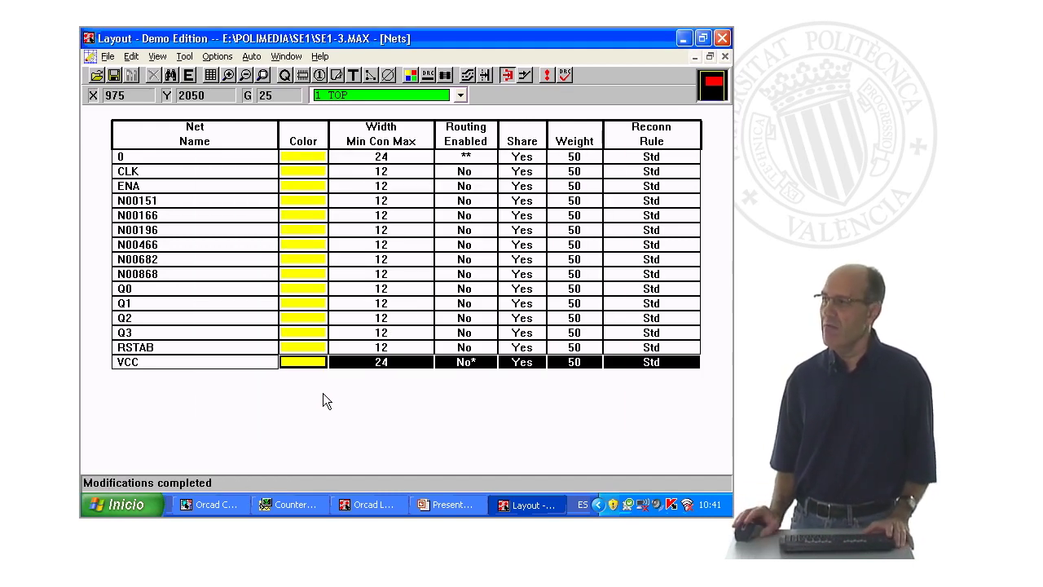
pyautogui.click(698, 57)
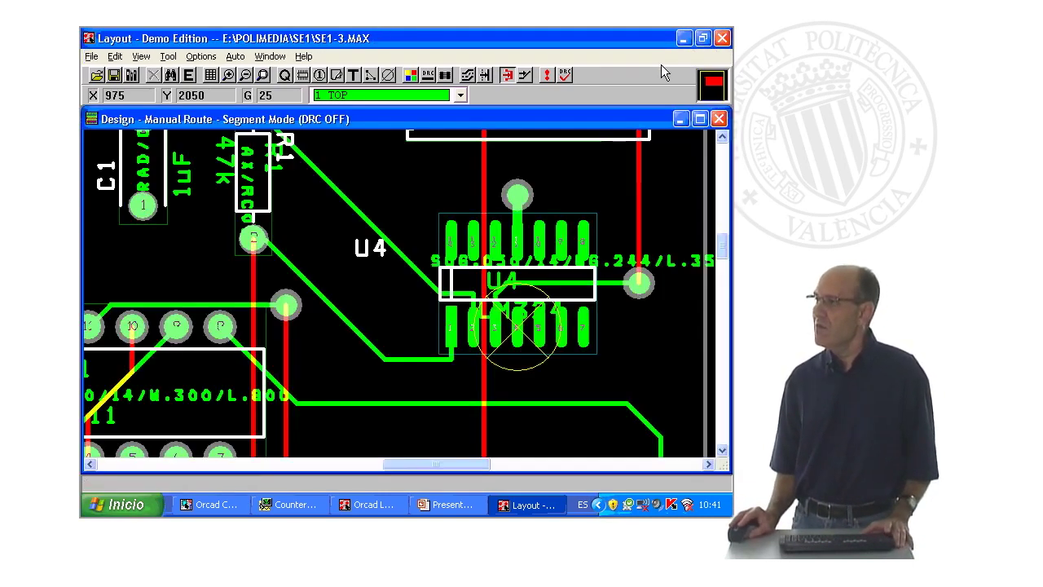
# Step: Attempt a whole-board fanout, then bring up the Nets spreadsheet
pyautogui.click(242, 56)
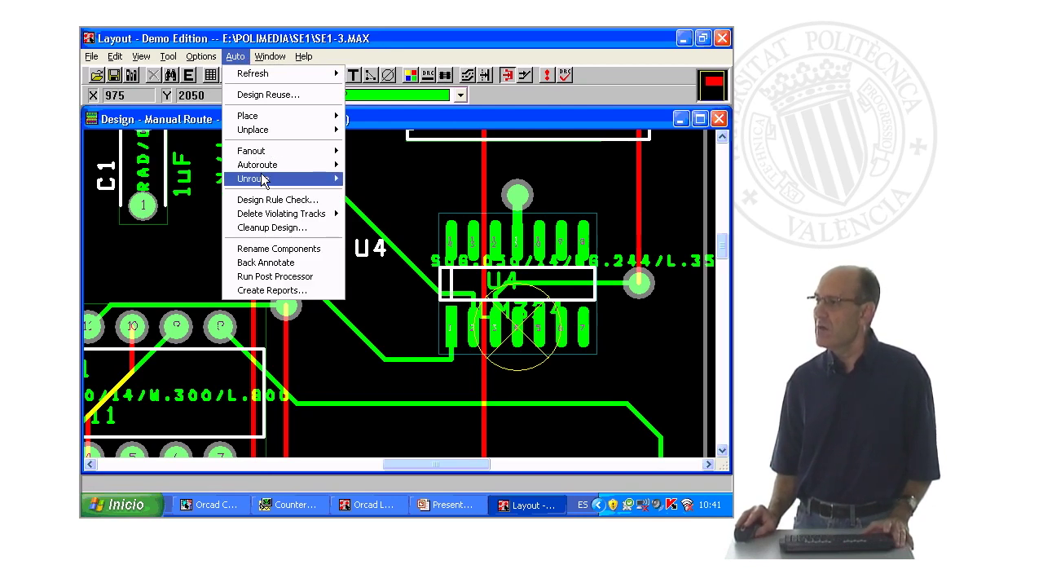
pyautogui.moveTo(251, 151)
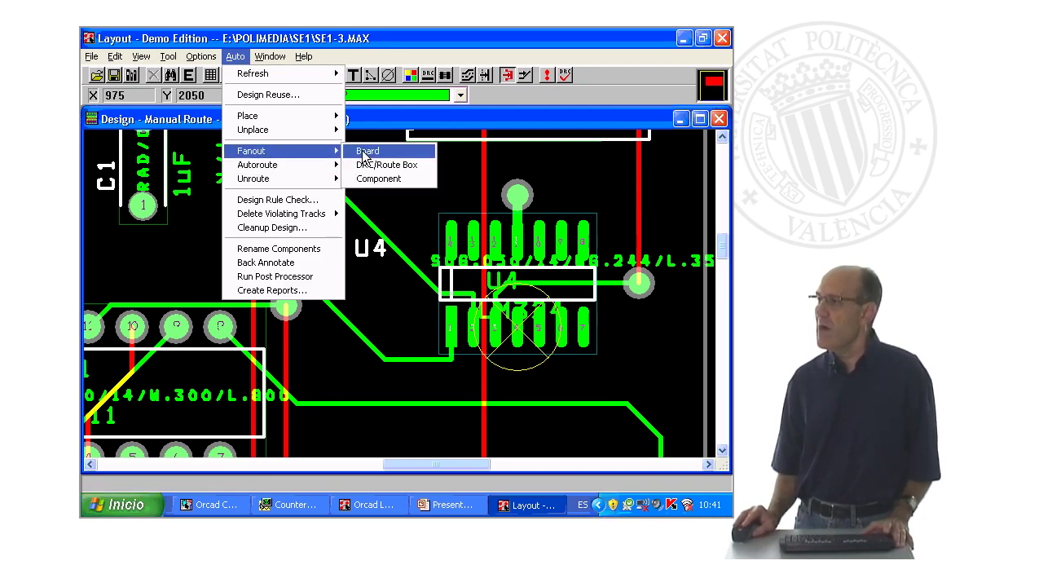
pyautogui.click(365, 153)
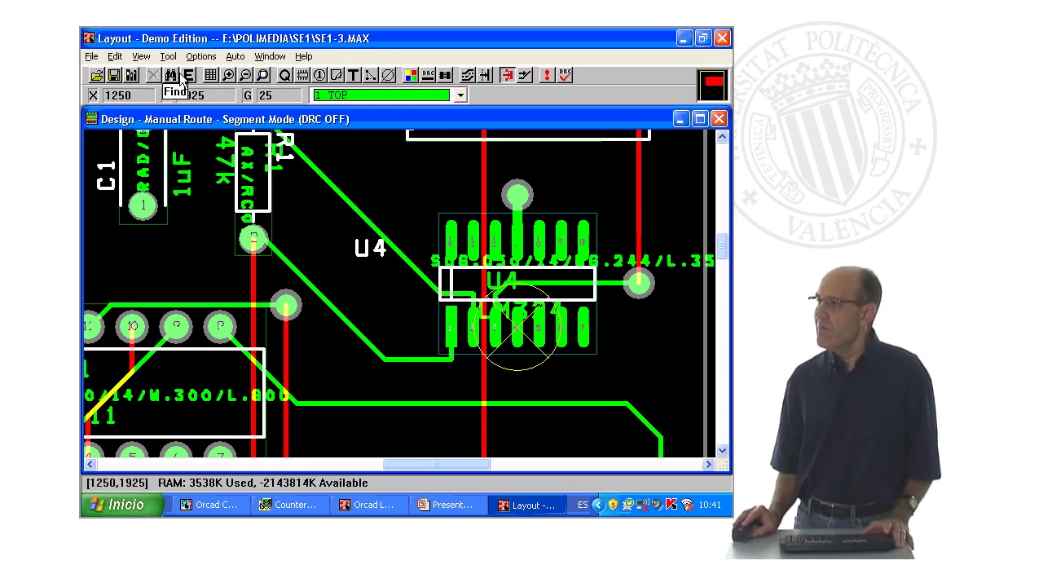
pyautogui.click(210, 81)
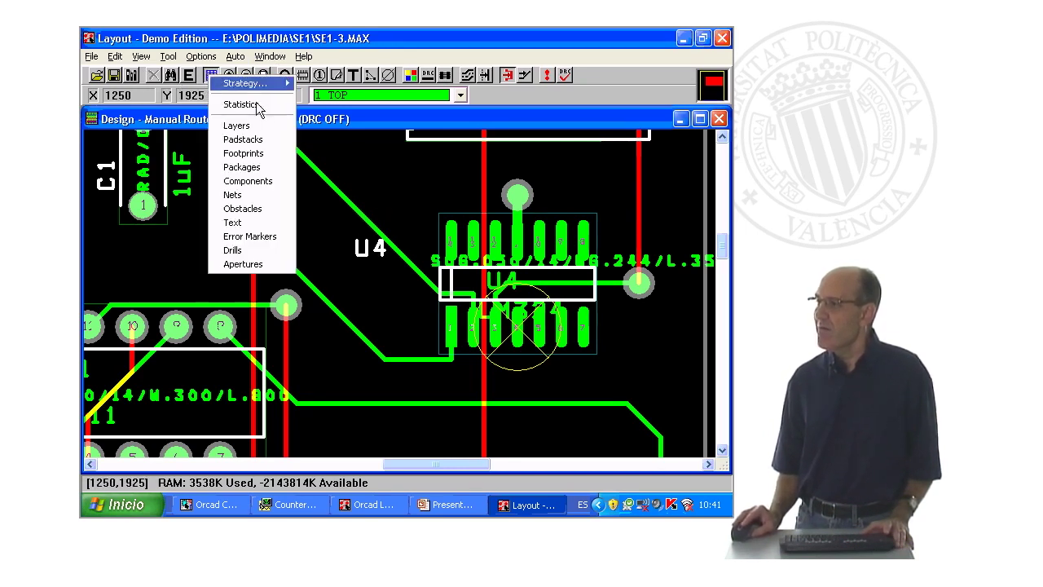
pyautogui.click(249, 196)
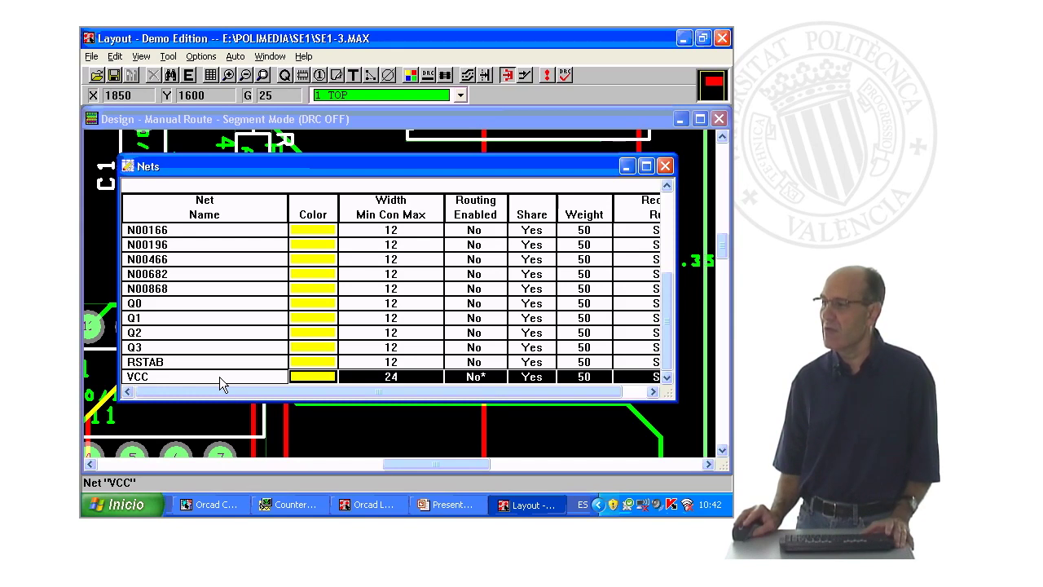
# Step: Enable routing for the VCC net and fan out the board, adding a via under U4
pyautogui.rightClick(220, 376)
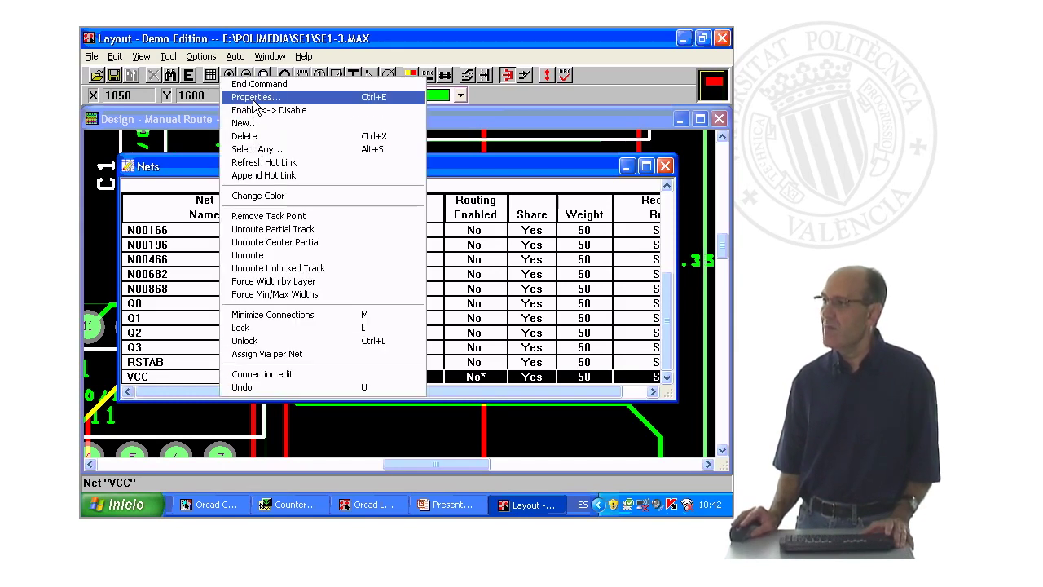
pyautogui.click(255, 97)
pyautogui.click(212, 217)
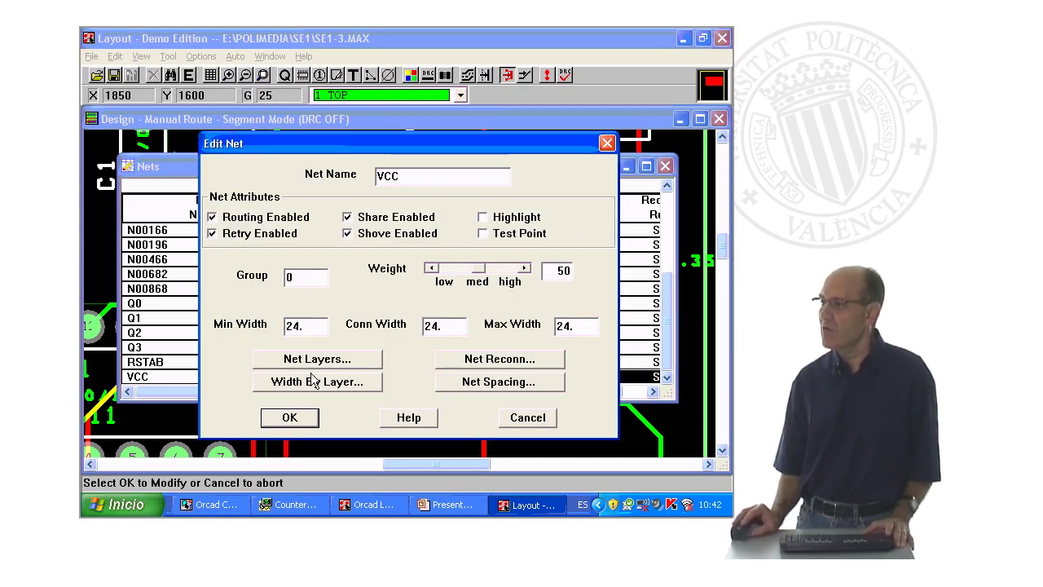
pyautogui.click(292, 429)
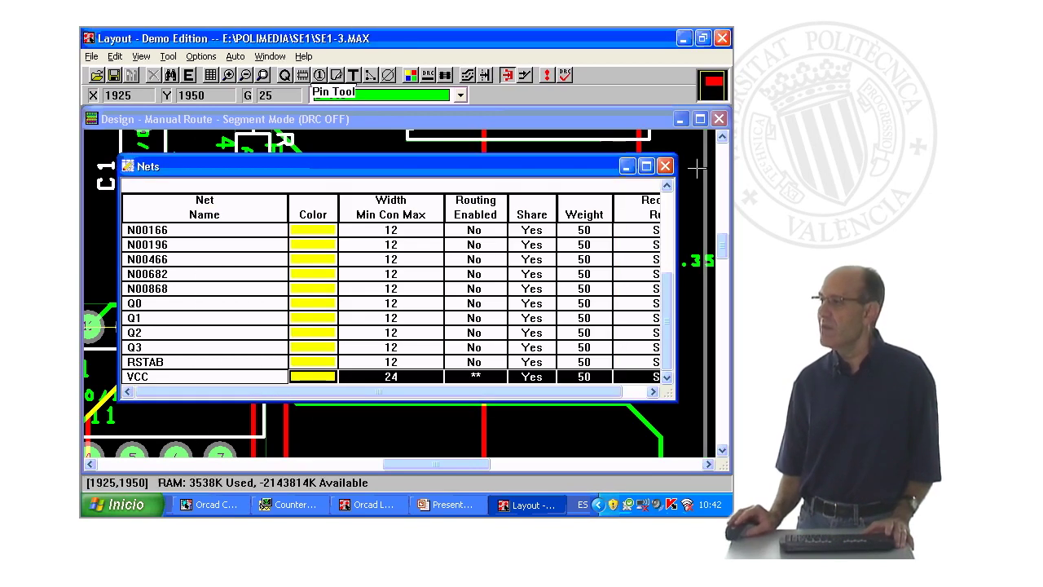
pyautogui.click(627, 167)
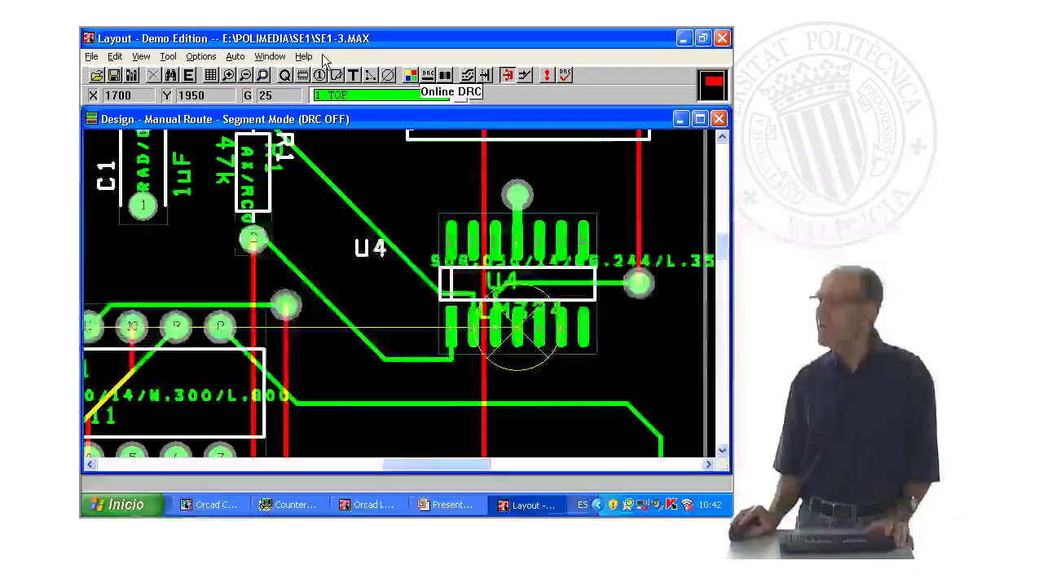
pyautogui.click(235, 57)
pyautogui.moveTo(251, 151)
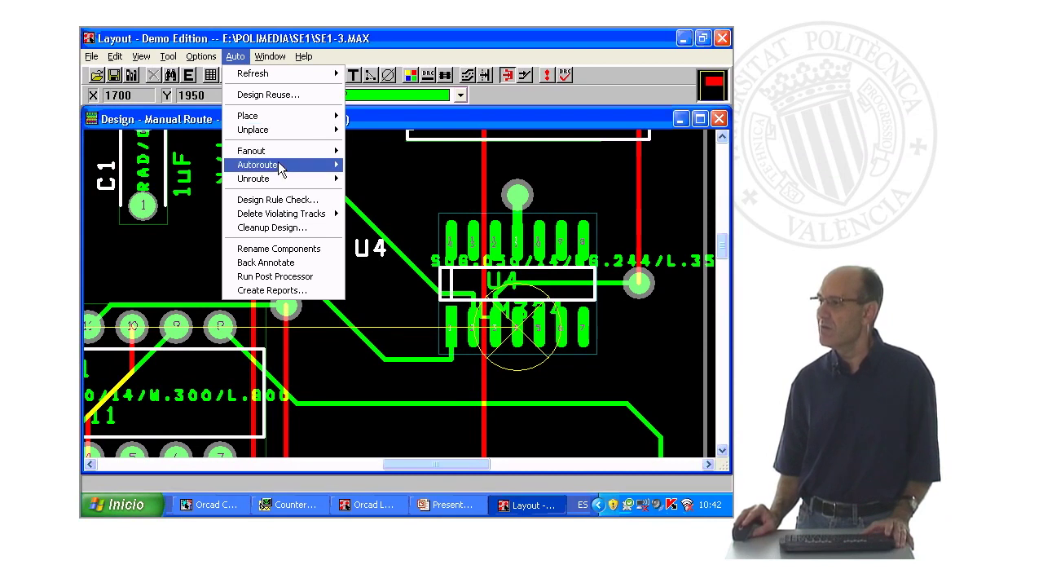
pyautogui.click(364, 150)
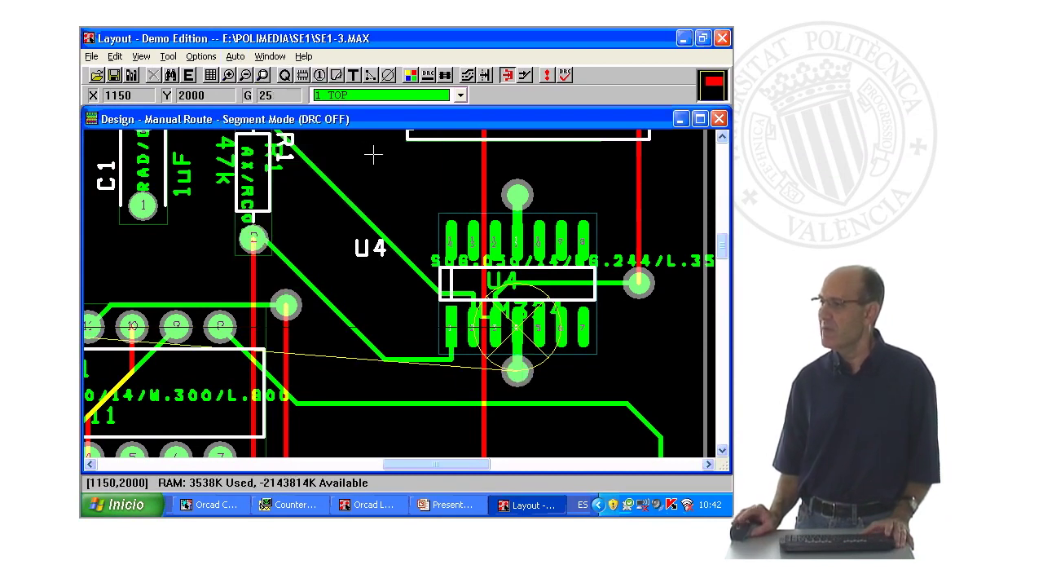
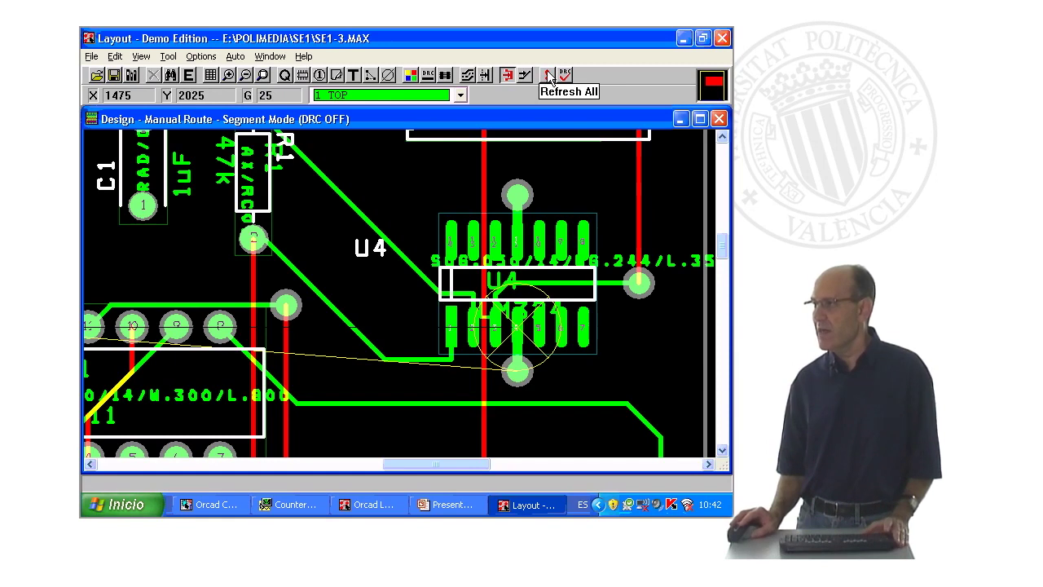
# Step: Refresh all to clear the stray ratsnest and error circle around U4, then show the spreadsheet list
pyautogui.click(548, 76)
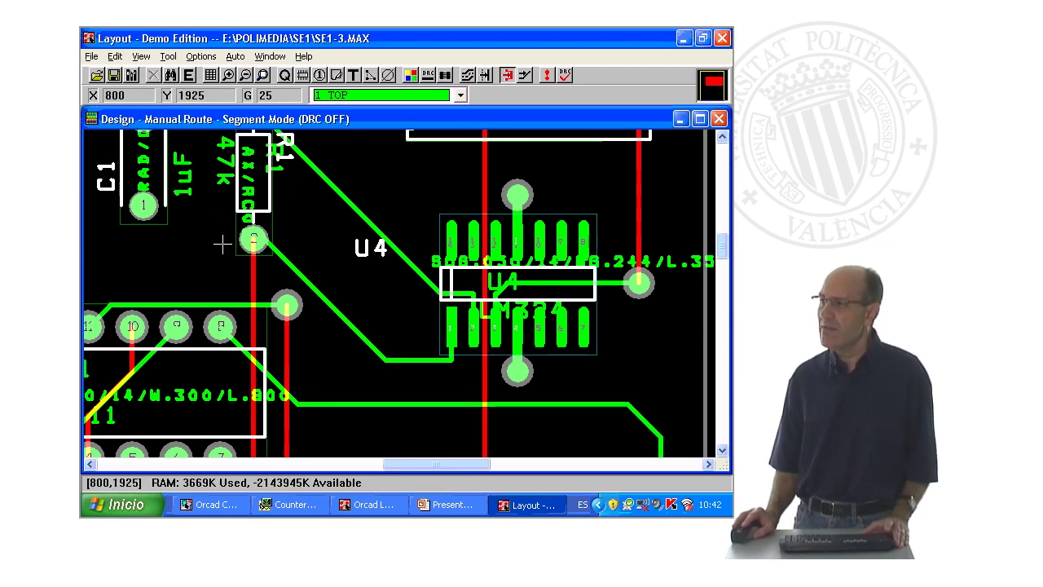
pyautogui.click(211, 76)
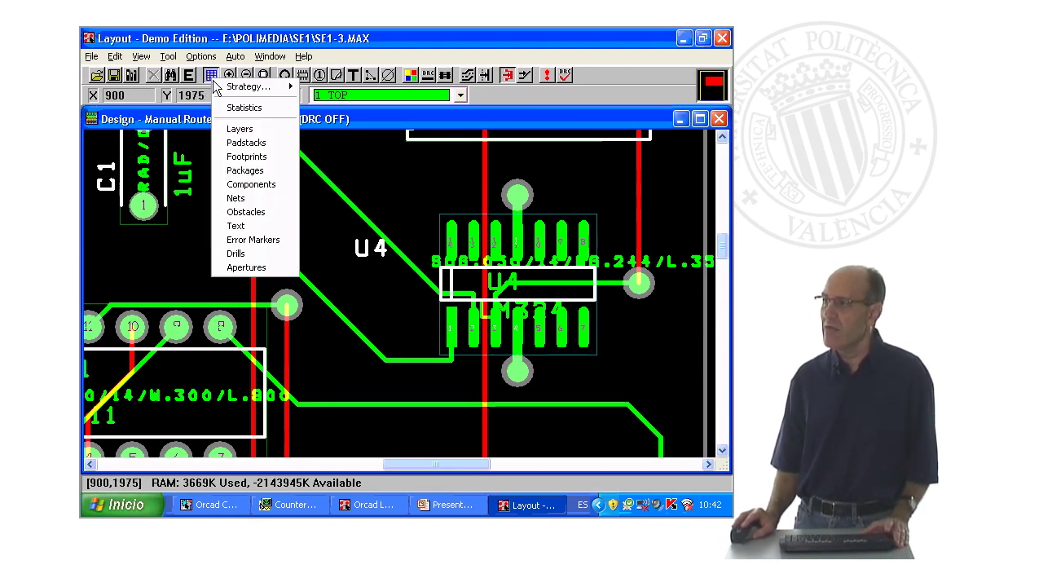
# Step: Enable routing for the 13 signal nets CLK through RSTAB in the Nets spreadsheet, keeping 0 and VCC disabled
pyautogui.click(236, 197)
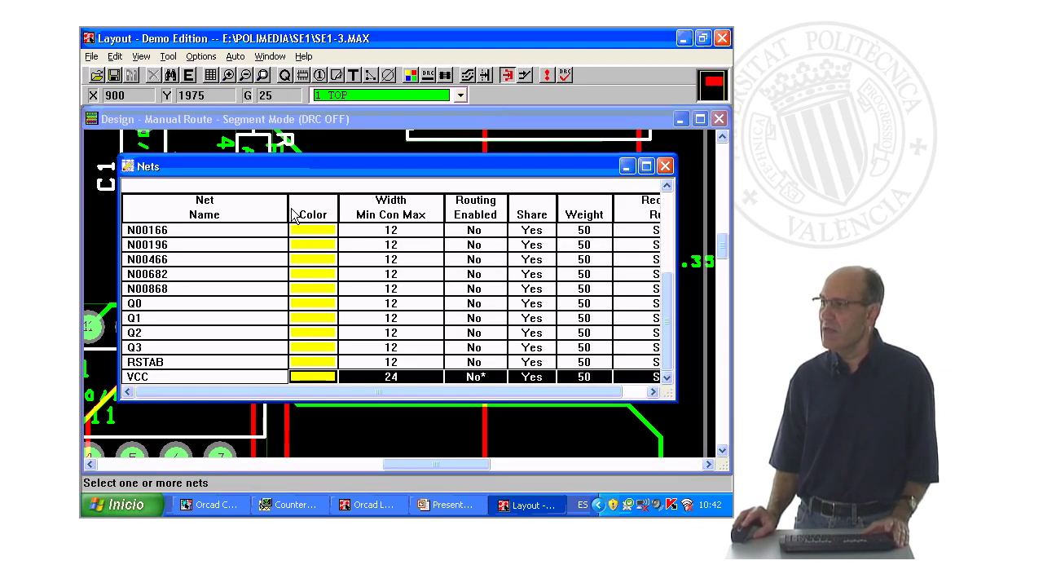
pyautogui.click(486, 364)
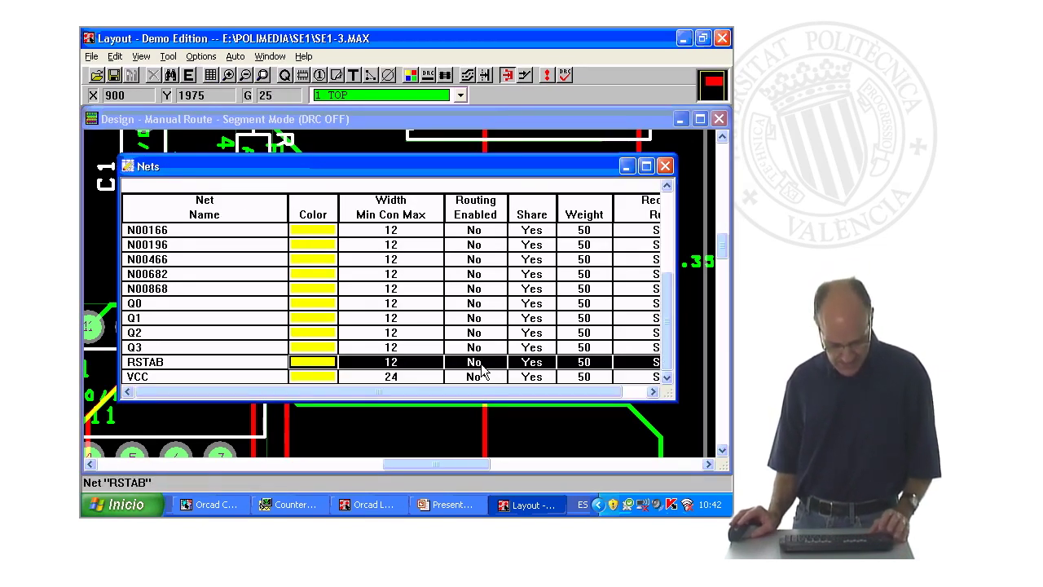
pyautogui.moveTo(482, 369); pyautogui.dragTo(482, 233)
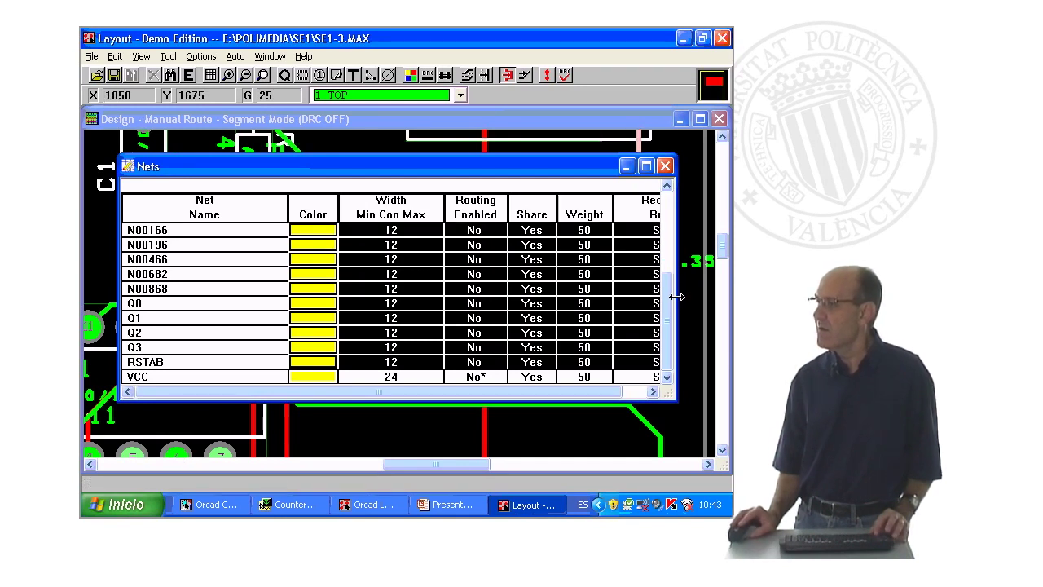
pyautogui.moveTo(668, 303); pyautogui.dragTo(669, 240)
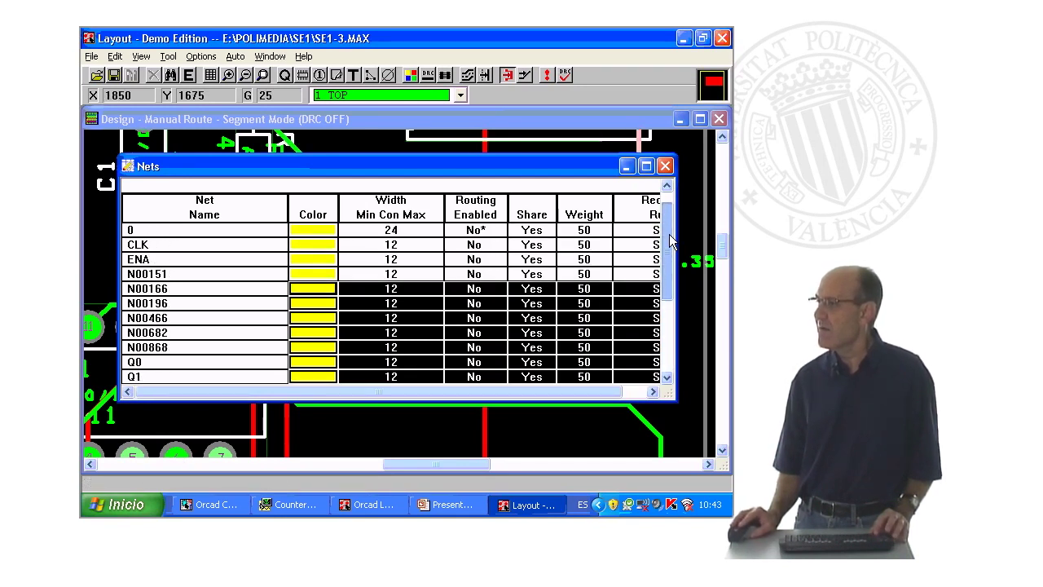
pyautogui.keyDown('ctrl'); pyautogui.click(463, 274); pyautogui.keyUp('ctrl')
pyautogui.keyDown('ctrl'); pyautogui.click(462, 259); pyautogui.keyUp('ctrl')
pyautogui.keyDown('ctrl'); pyautogui.click(462, 244); pyautogui.keyUp('ctrl')
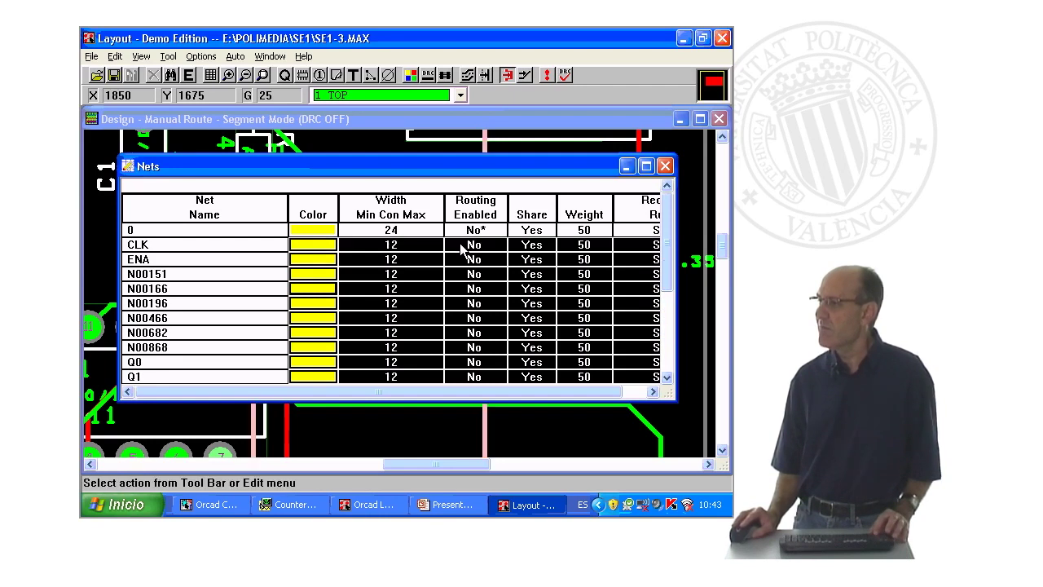
pyautogui.rightClick(462, 245)
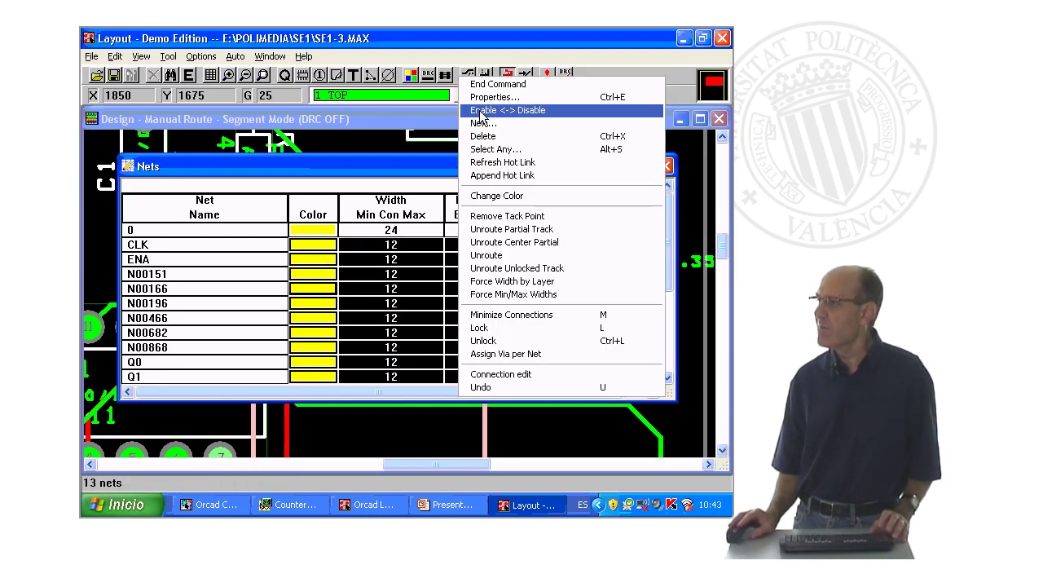
pyautogui.click(482, 110)
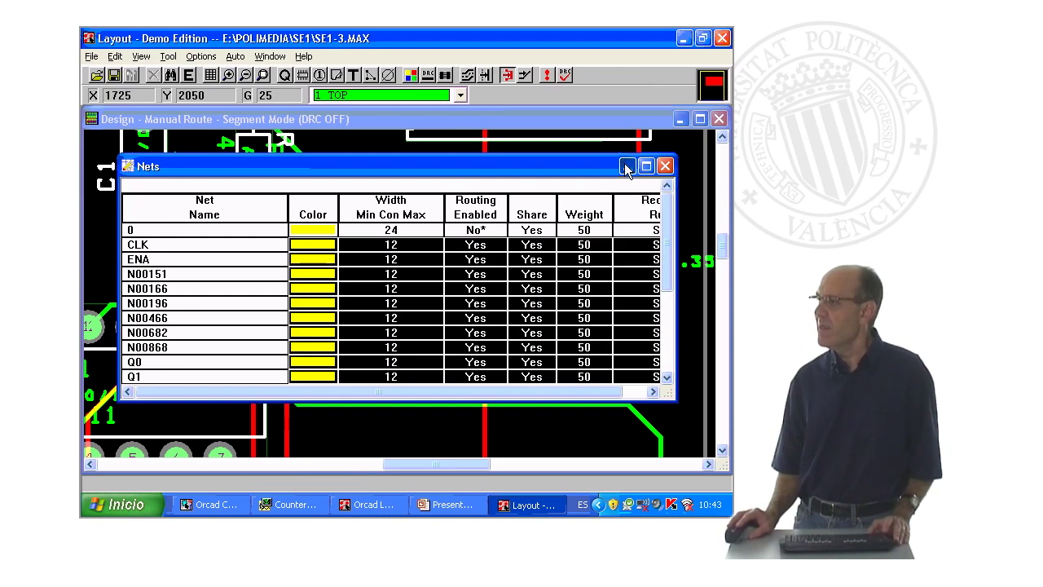
pyautogui.click(626, 167)
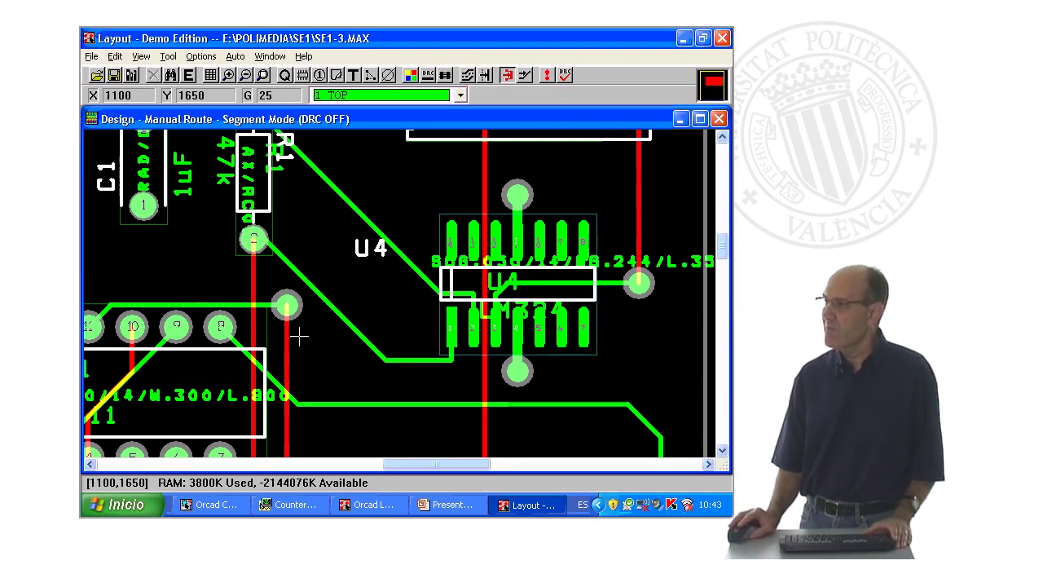
# Step: In reroute mode, unroute net N00682's copper track between U1 and U3
pyautogui.click(525, 75)
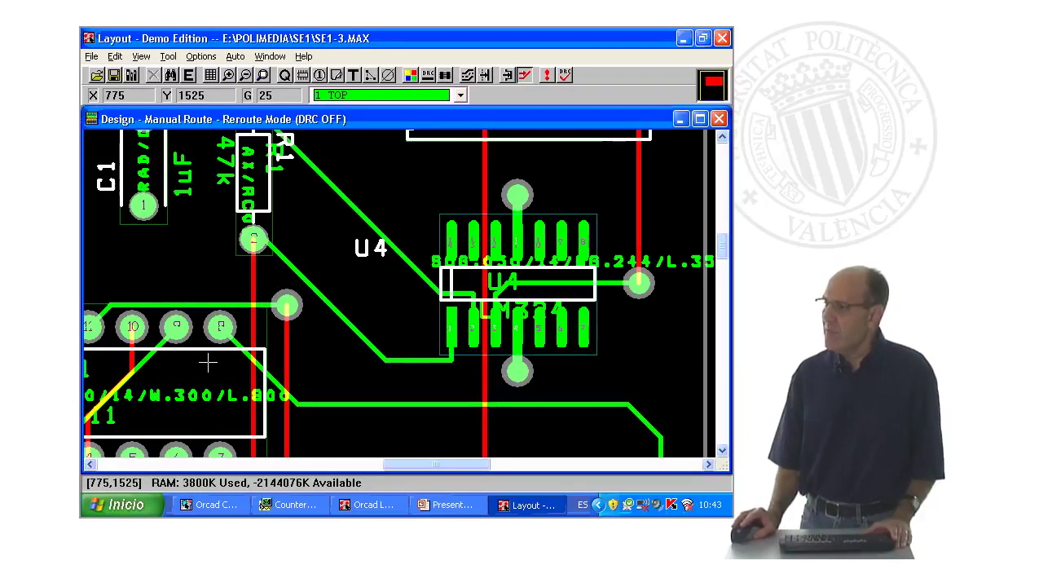
pyautogui.click(141, 56)
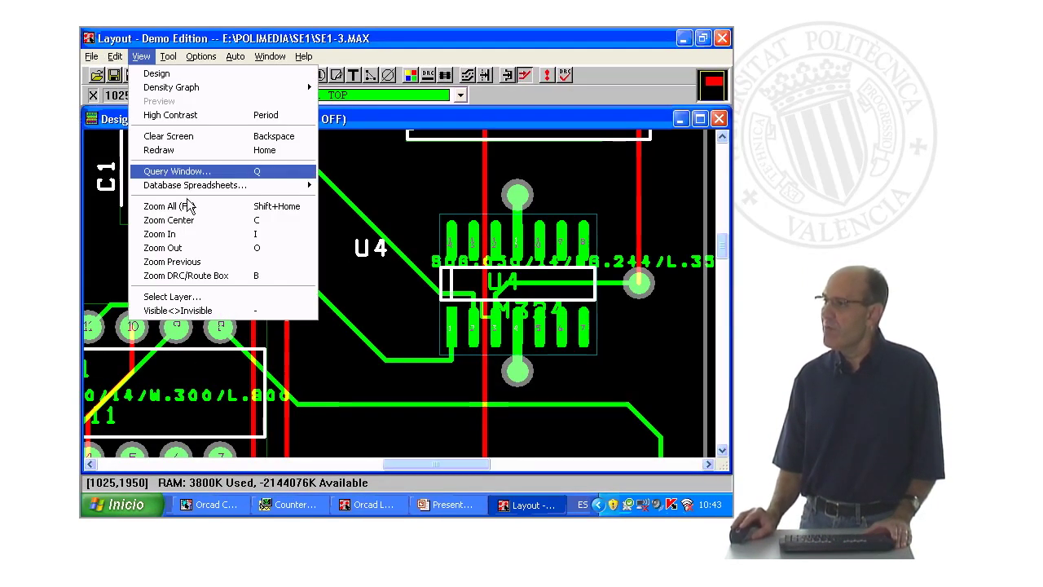
pyautogui.click(183, 248)
pyautogui.click(483, 442)
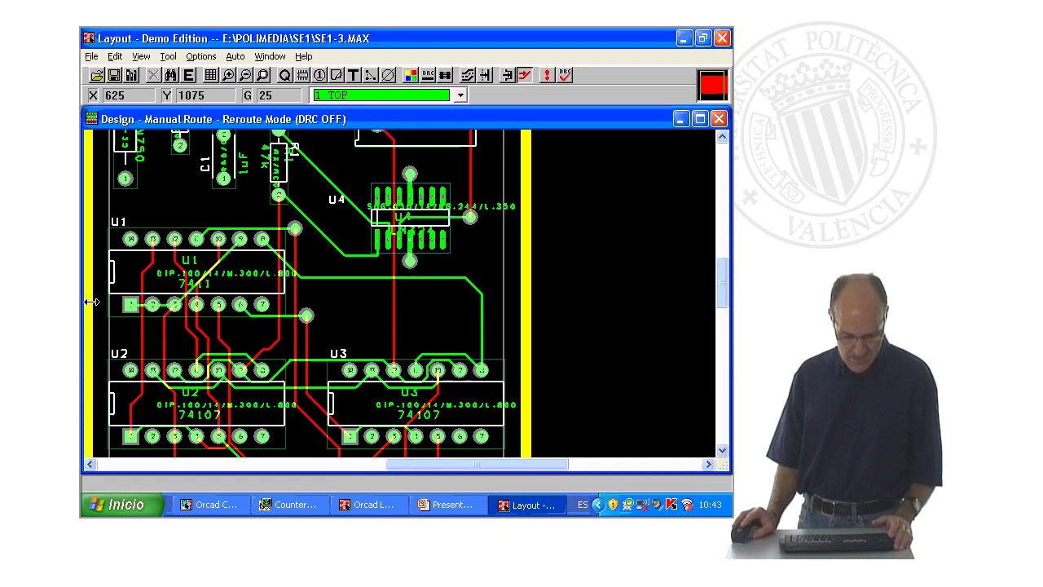
pyautogui.click(263, 238)
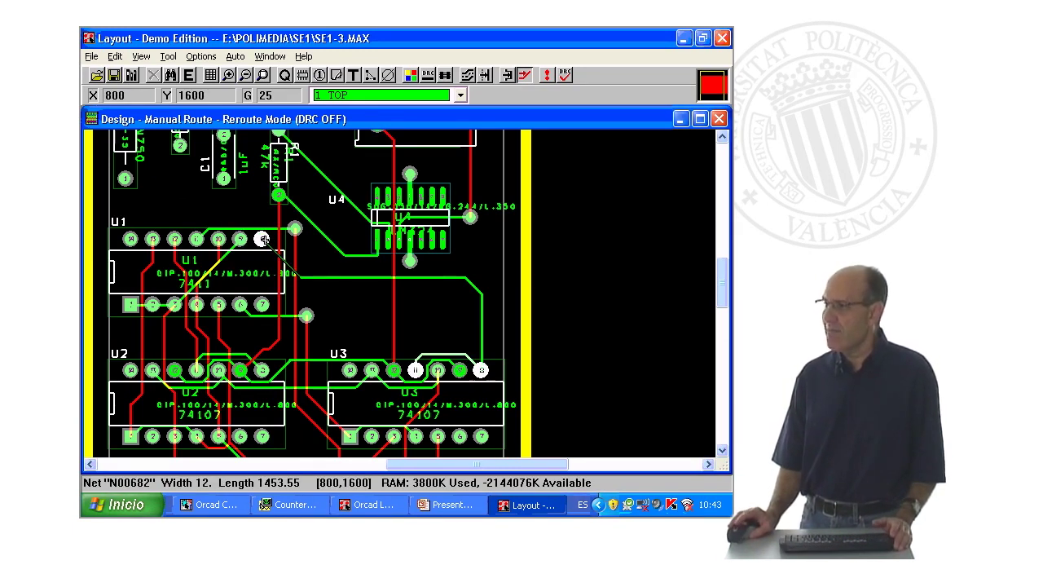
pyautogui.rightClick(262, 239)
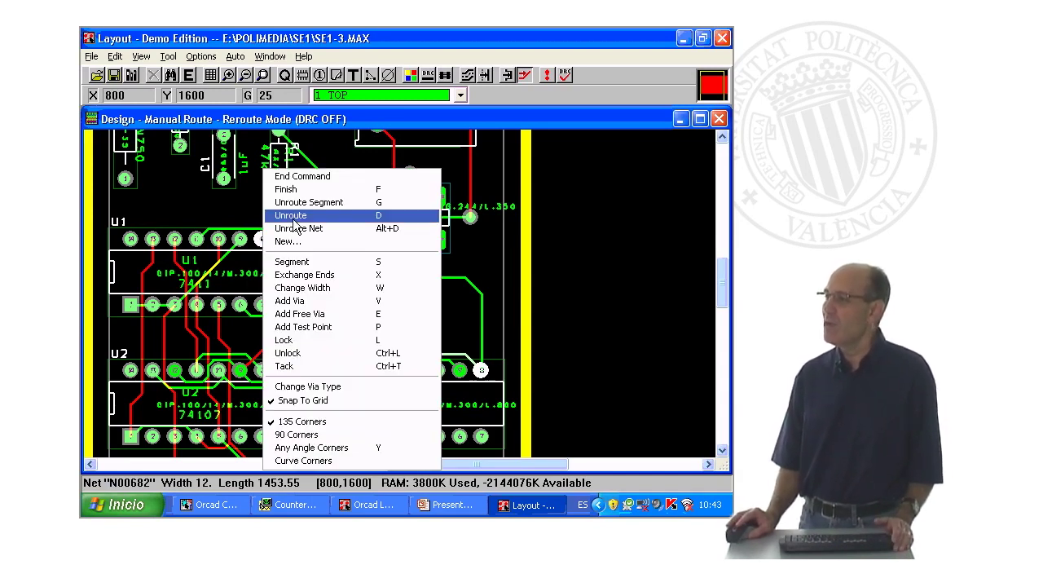
pyautogui.click(294, 217)
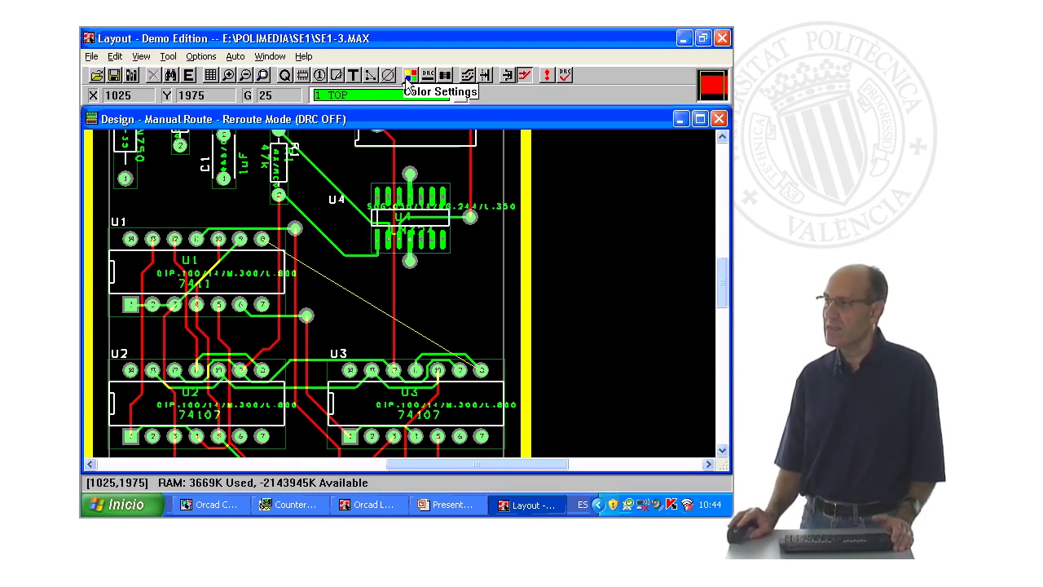
# Step: Turn on online DRC and route N00682 from the U1 pin with bends toward U3
pyautogui.click(428, 75)
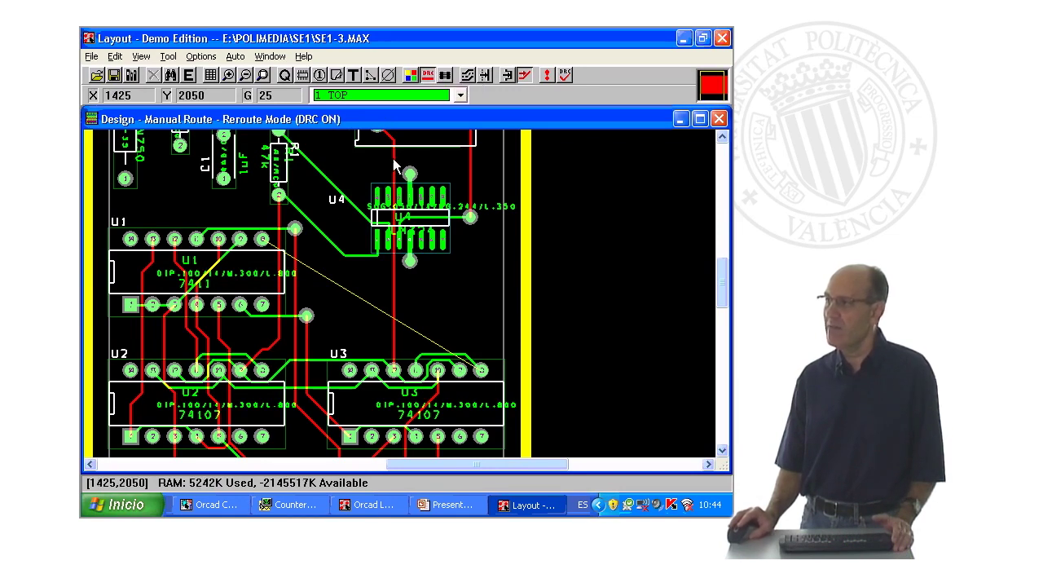
pyautogui.rightClick(262, 246)
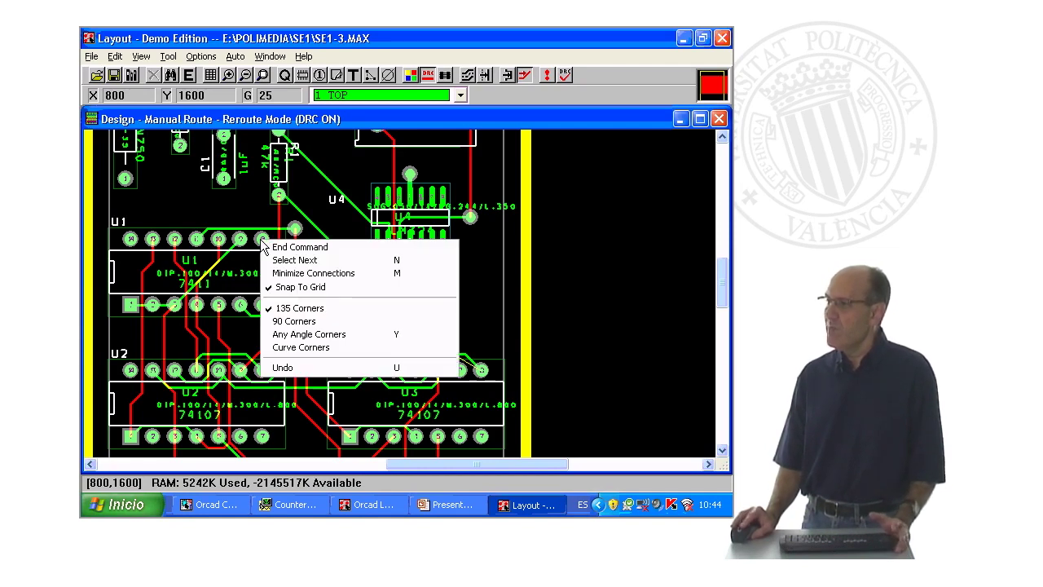
pyautogui.click(271, 245)
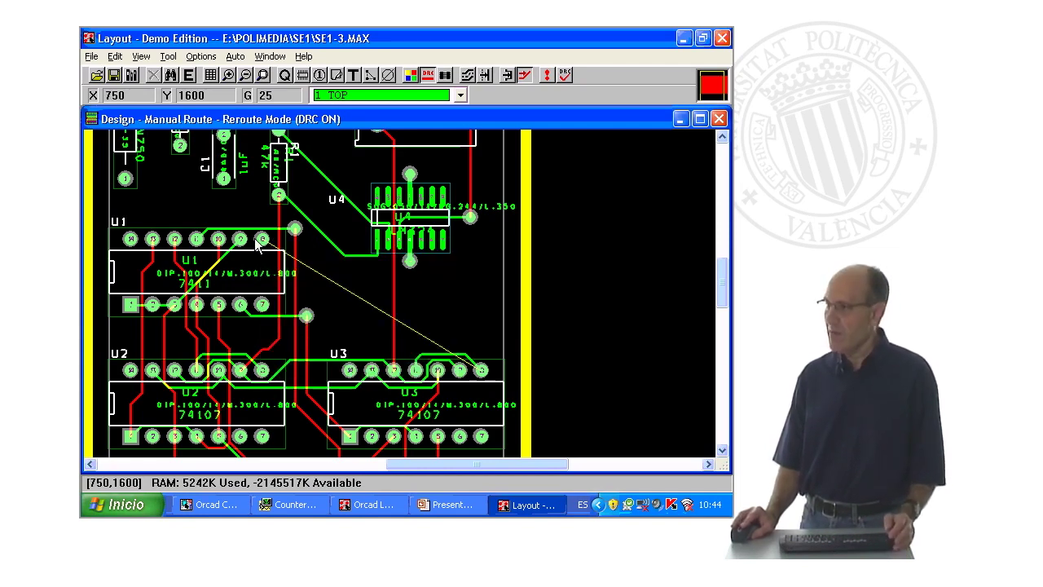
pyautogui.click(261, 246)
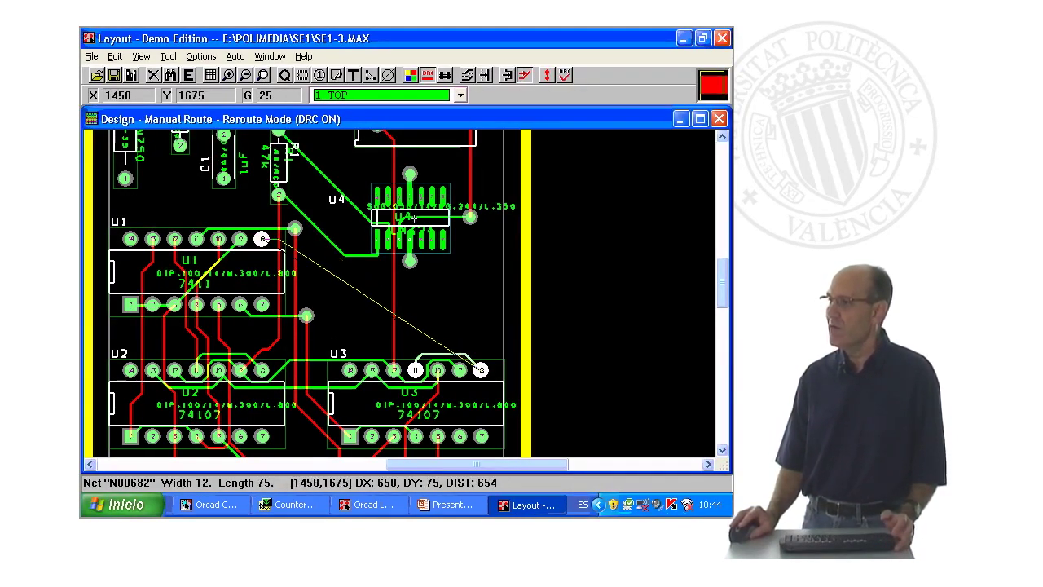
pyautogui.click(310, 238)
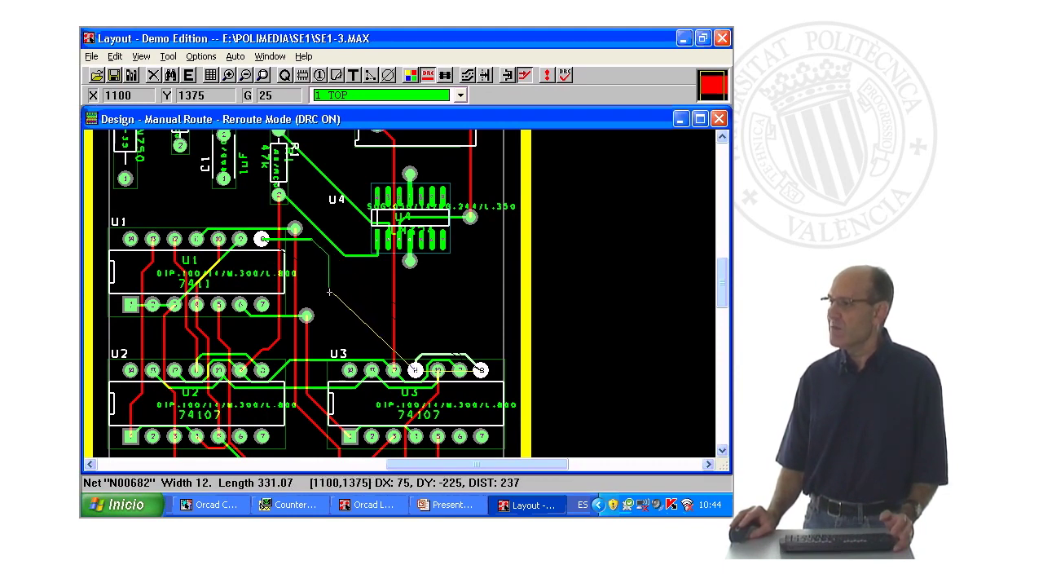
pyautogui.click(329, 294)
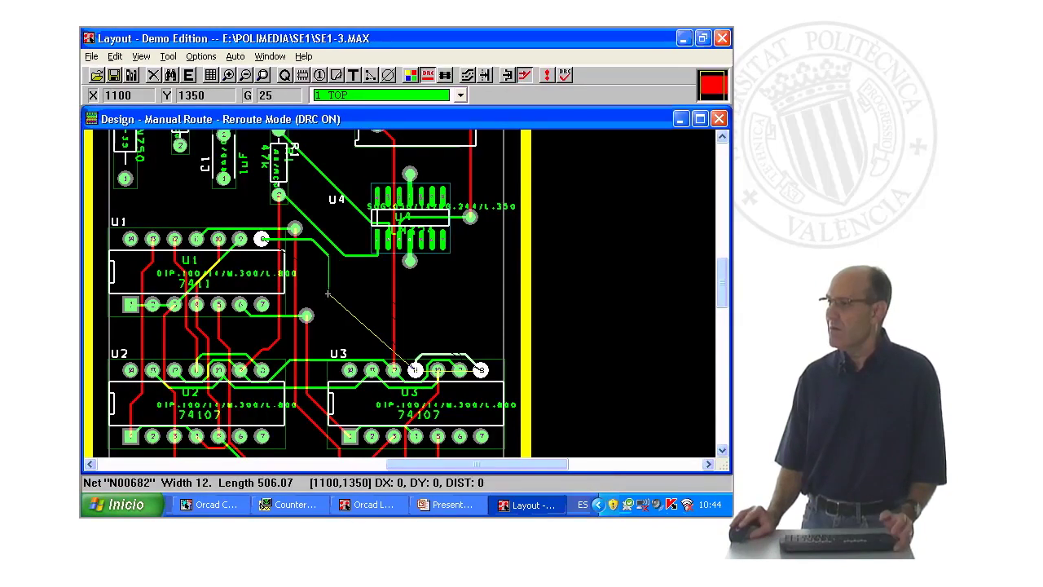
pyautogui.click(329, 293)
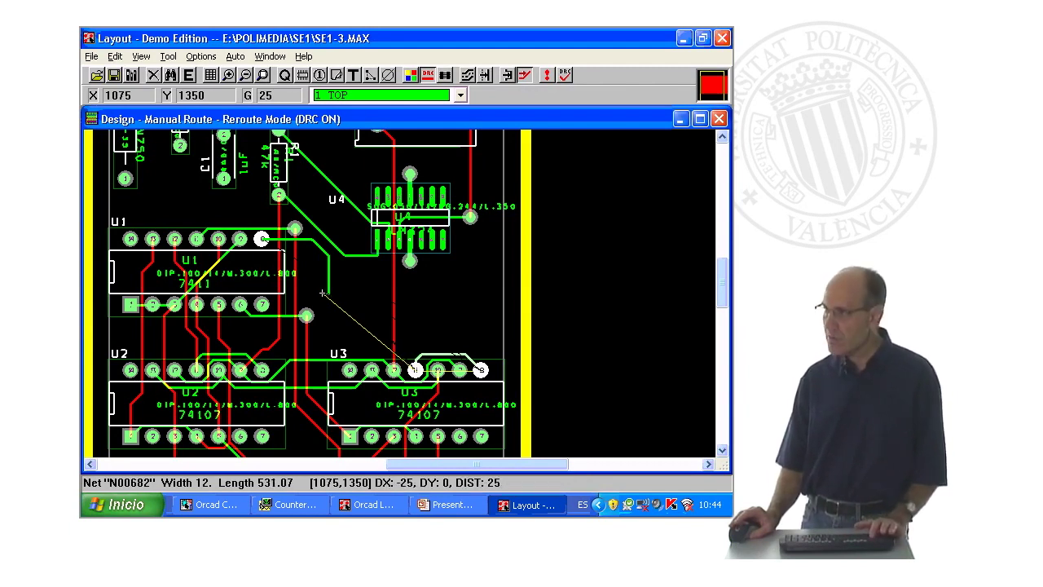
# Step: Run N00682 on layer 2 BOT between two vias, return to TOP, and end on the U3 pin
pyautogui.press('2')
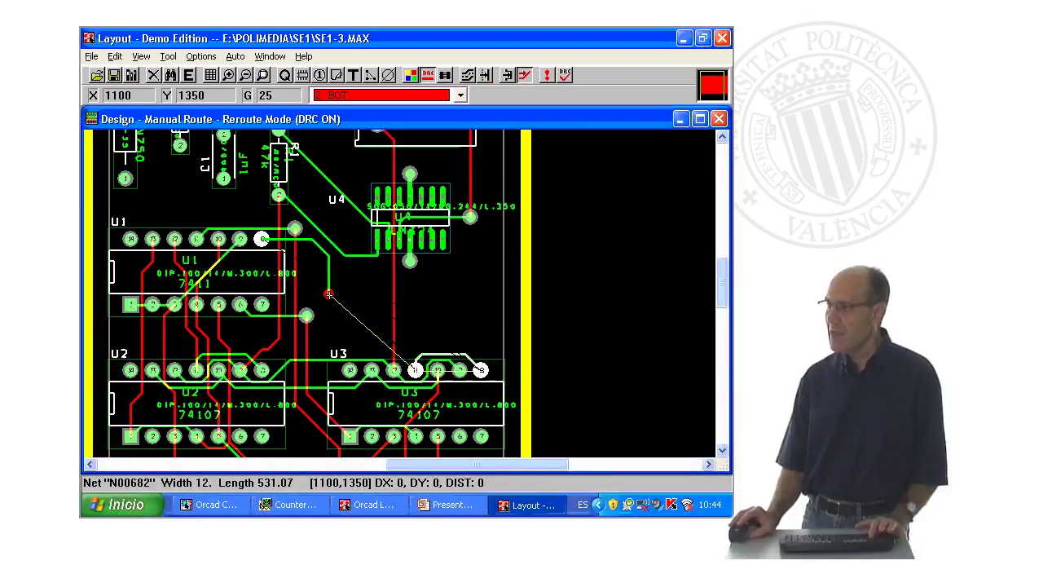
pyautogui.rightClick(330, 295)
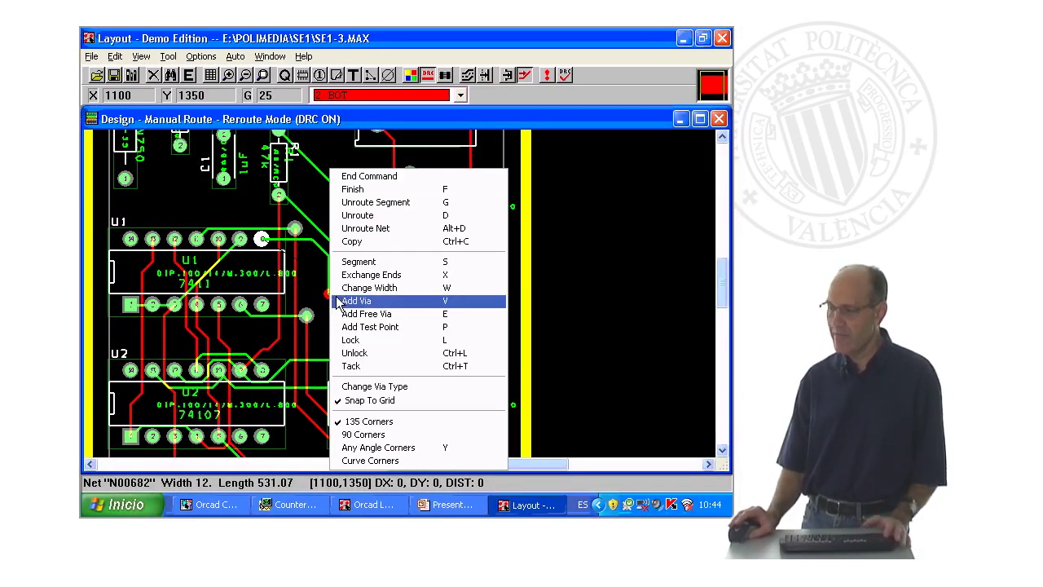
pyautogui.click(356, 301)
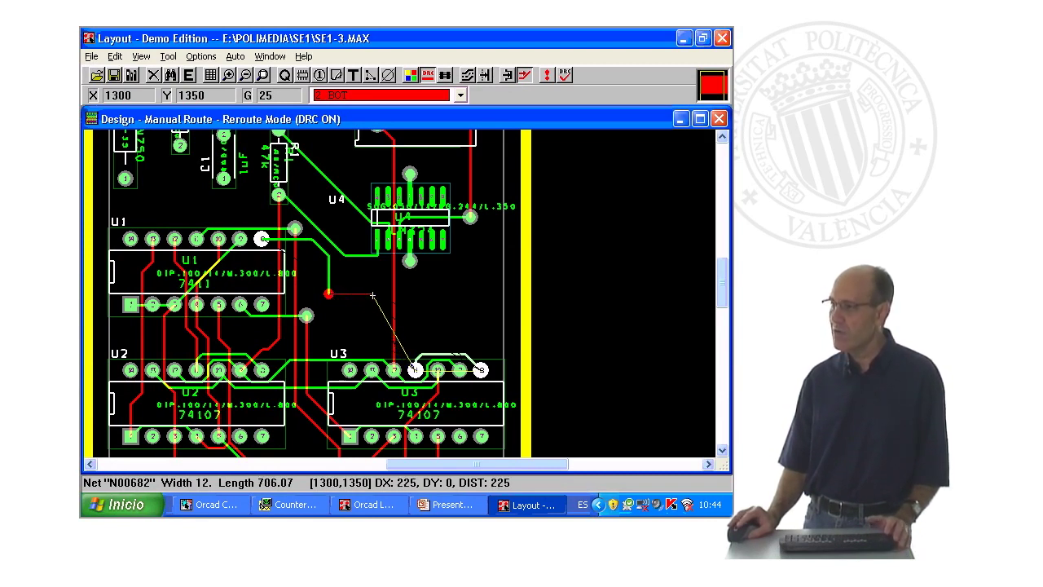
pyautogui.press('1')
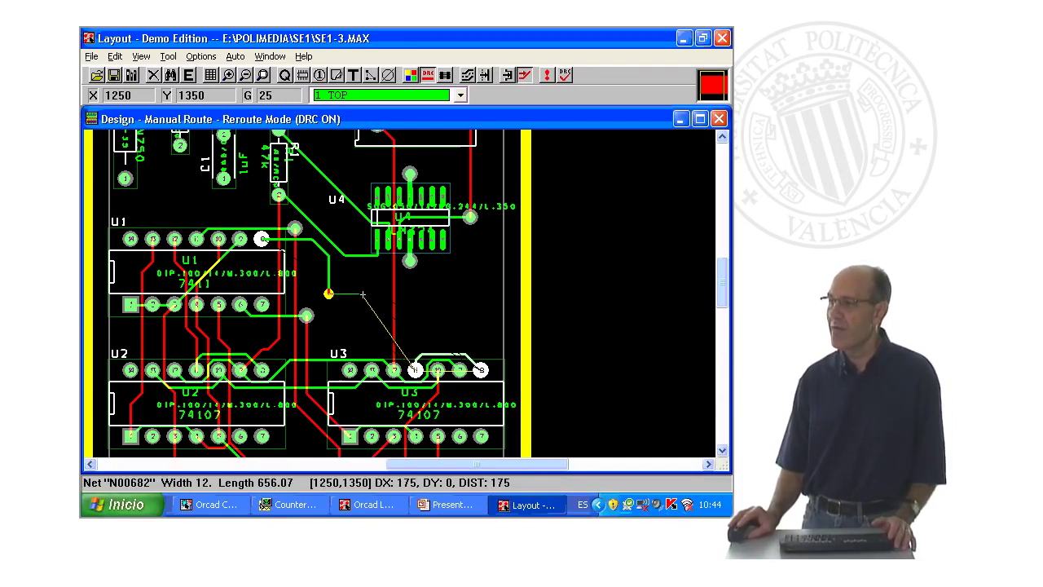
pyautogui.press('2')
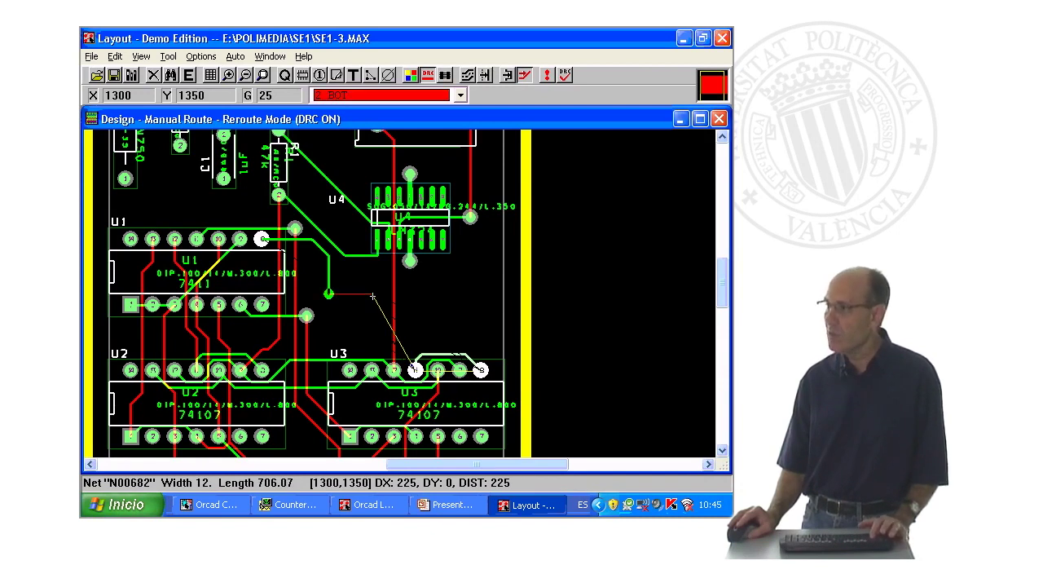
pyautogui.click(376, 295)
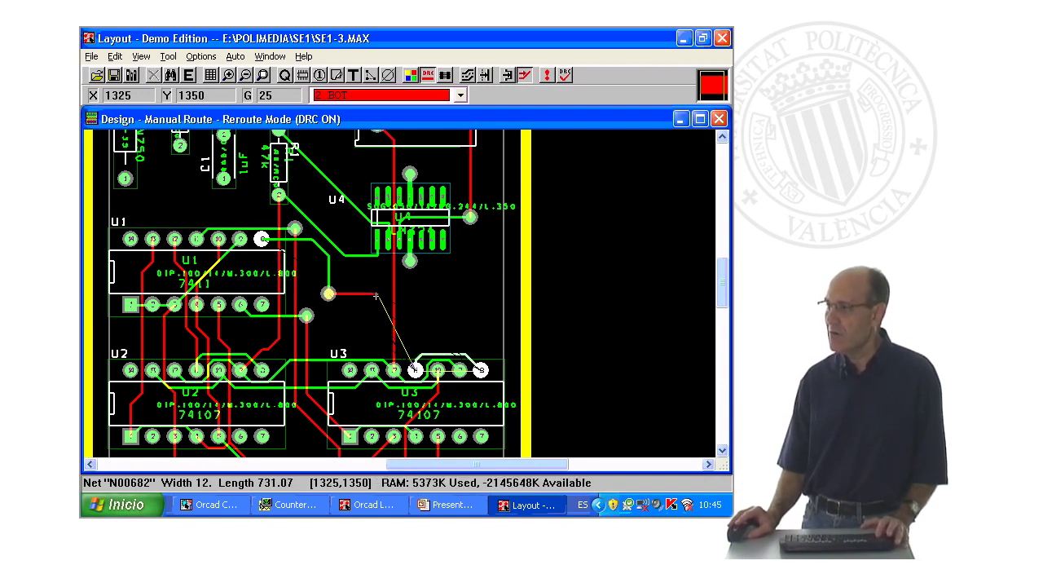
pyautogui.press('1')
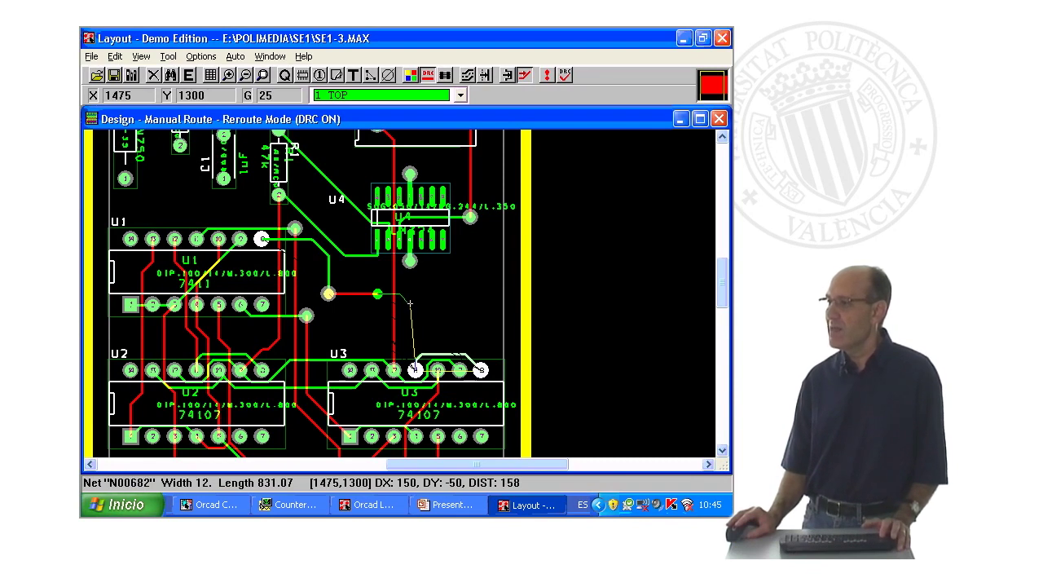
pyautogui.click(418, 305)
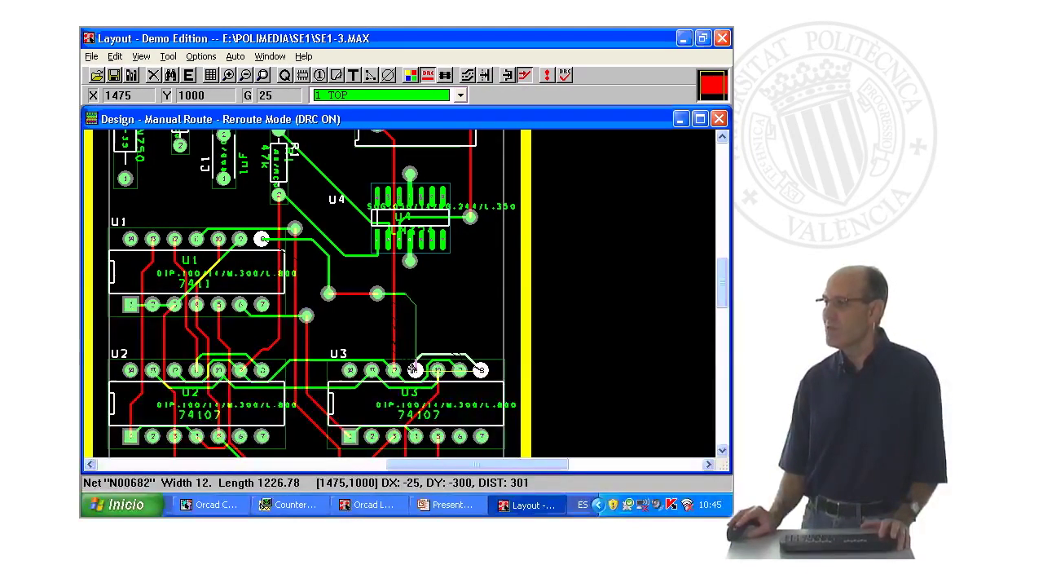
pyautogui.click(415, 370)
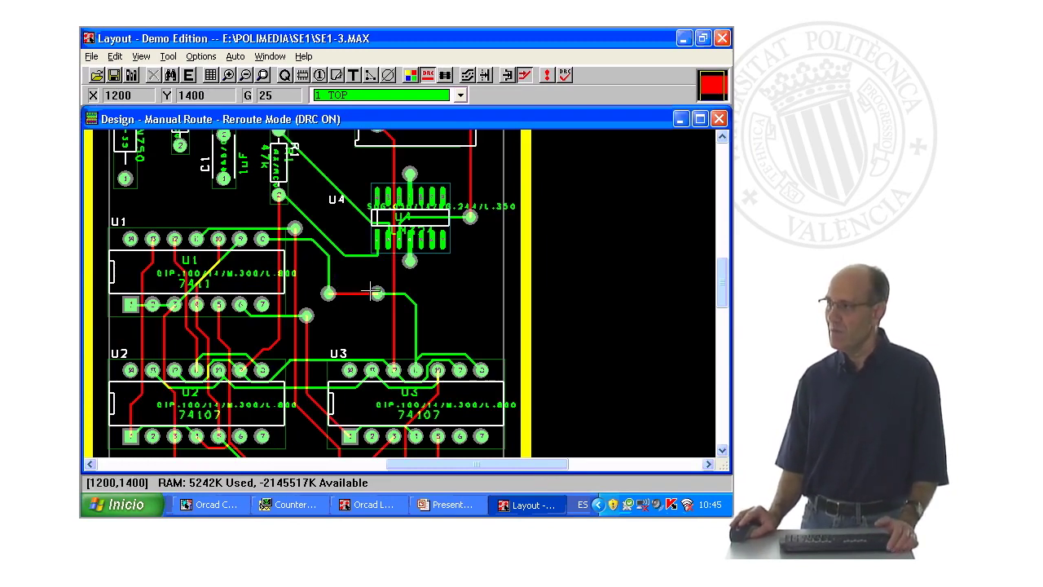
# Step: Reroute N00682's last stretch from the via into the U3 pin and enable Edit Segment Mode
pyautogui.click(378, 344)
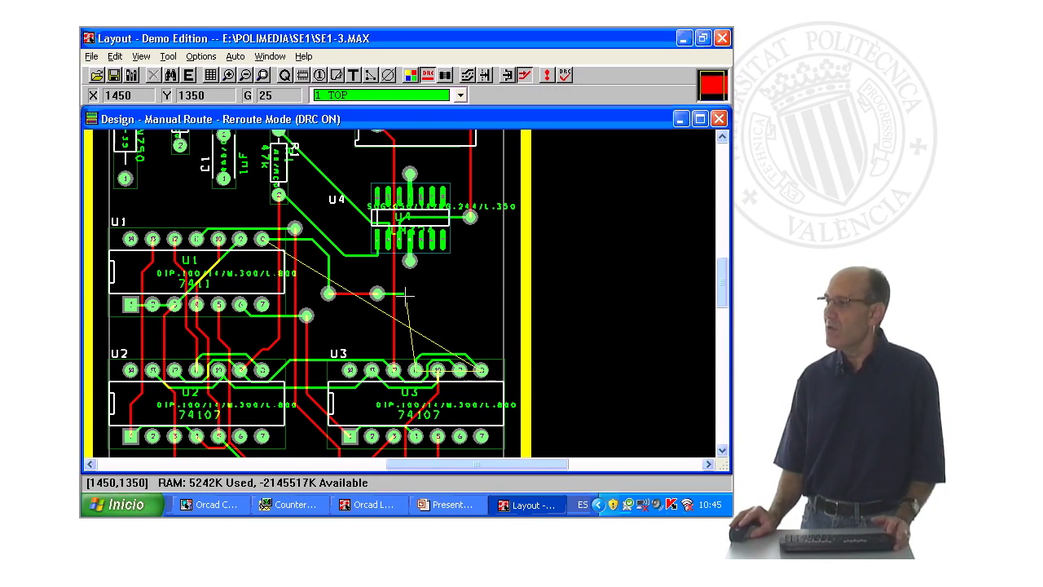
pyautogui.click(403, 292)
pyautogui.click(403, 292)
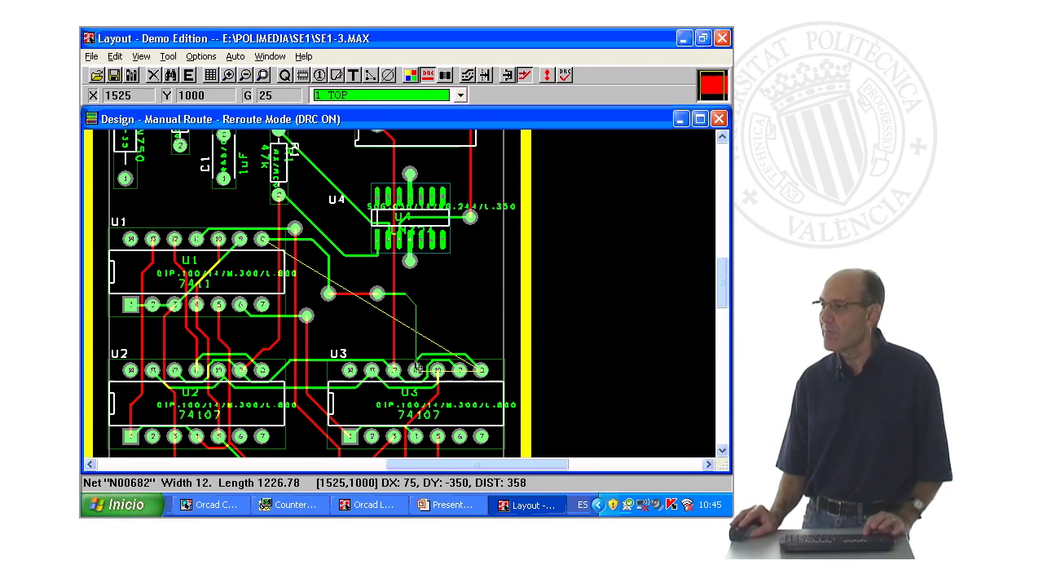
pyautogui.click(418, 370)
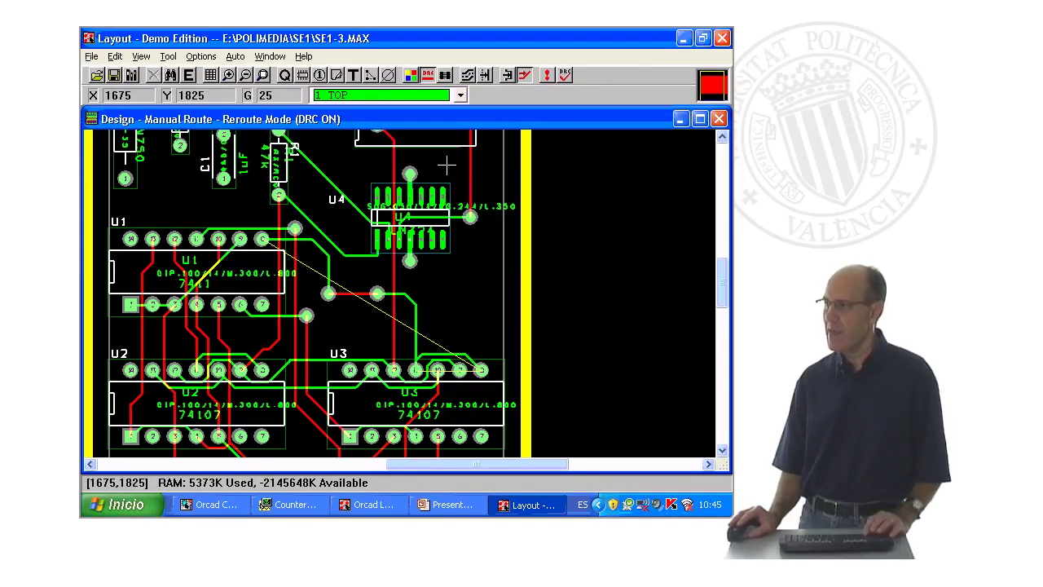
pyautogui.click(508, 76)
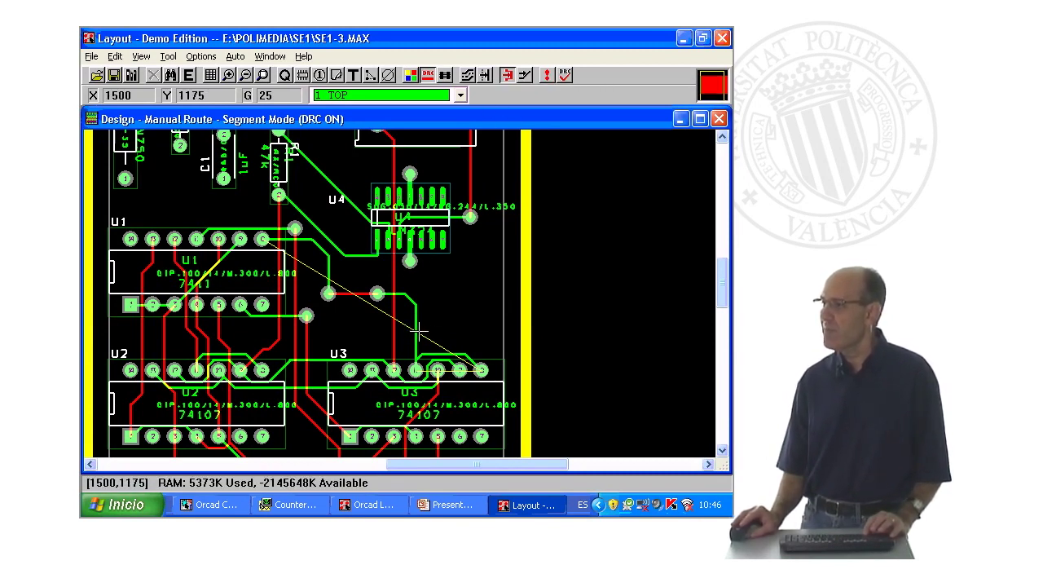
# Step: Change the N00682 track segment's width to 24, accepting the non-standard width override
pyautogui.click(415, 334)
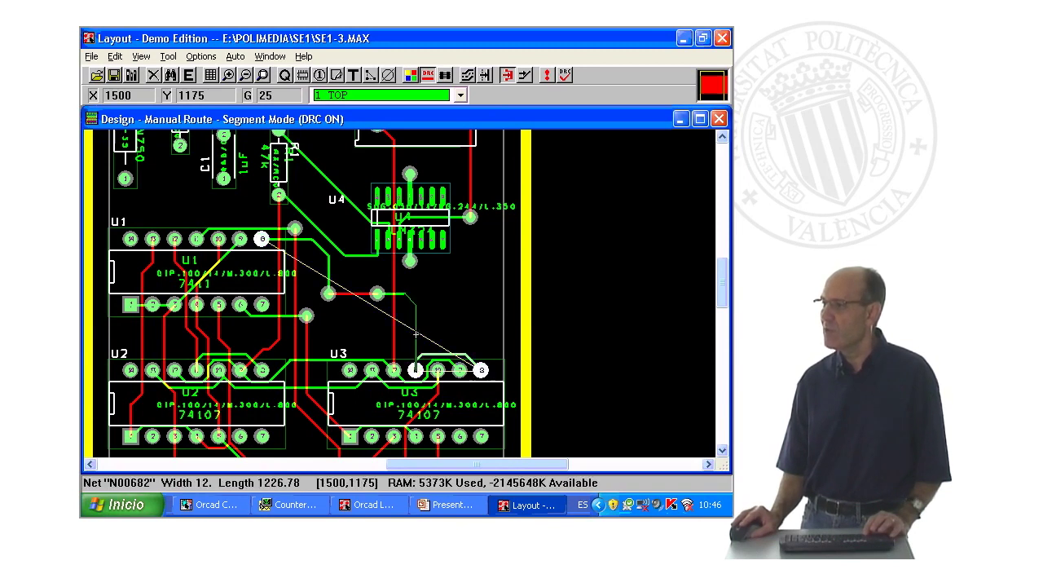
pyautogui.rightClick(416, 337)
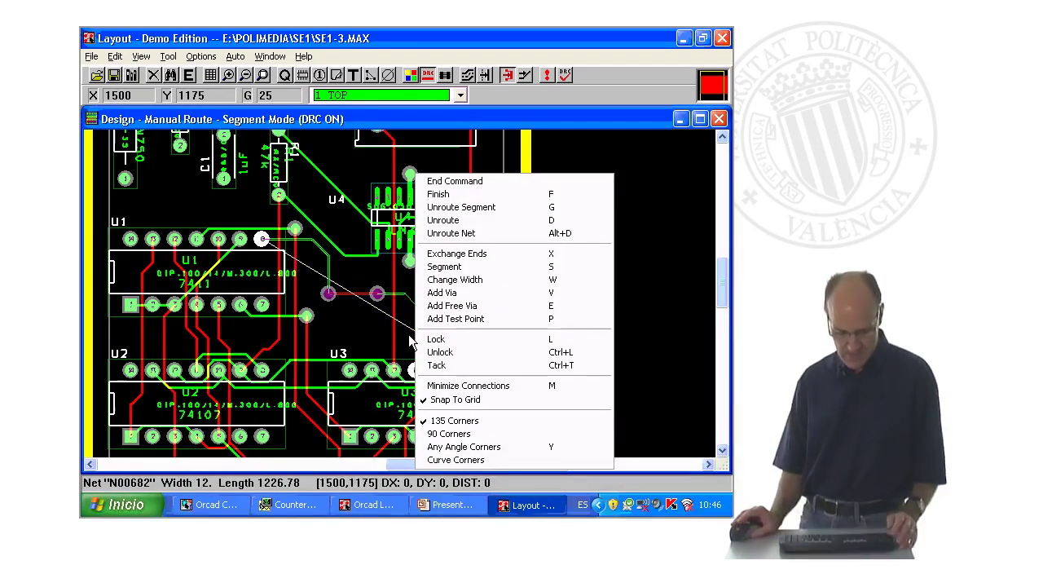
pyautogui.click(439, 279)
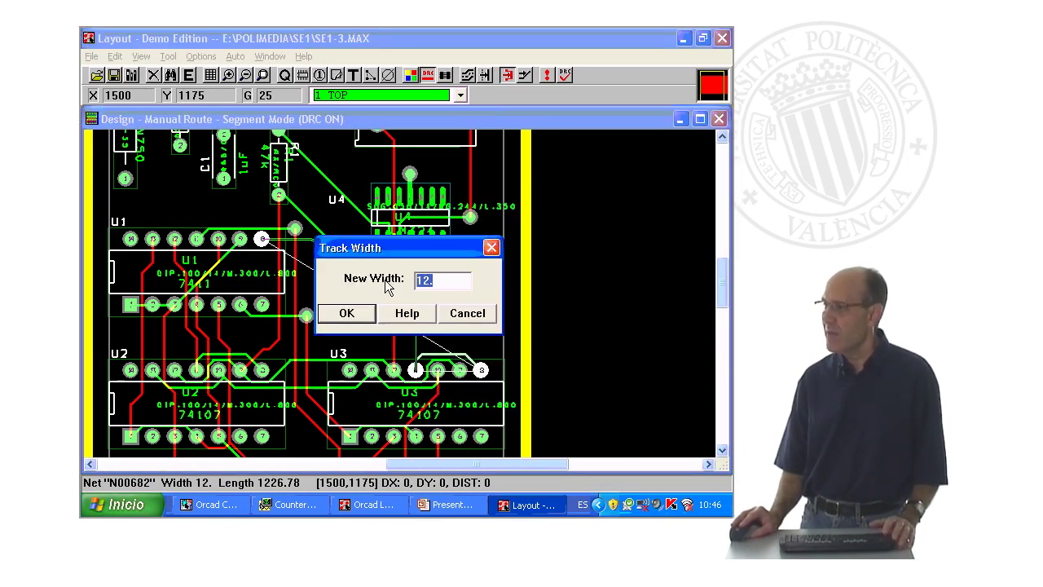
pyautogui.press('BackSpace')
pyautogui.write('2')
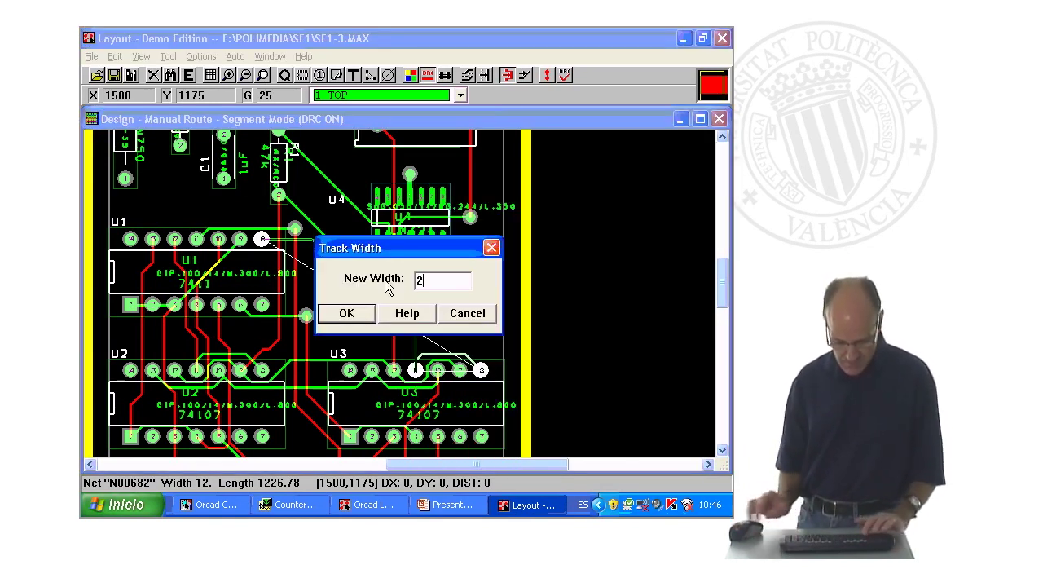
pyautogui.write('4')
pyautogui.click(362, 315)
pyautogui.click(363, 314)
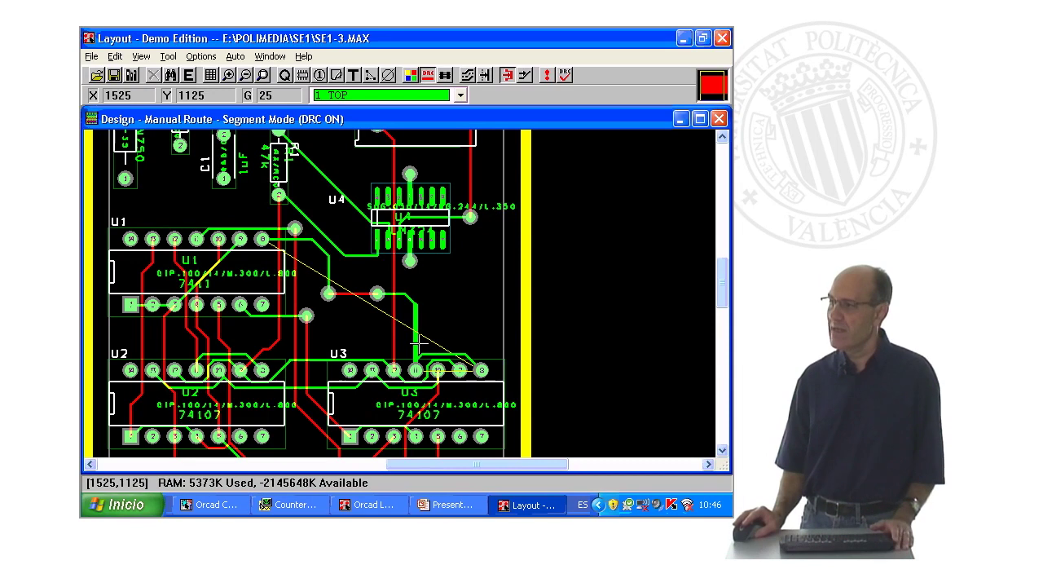
# Step: Unroute the N00682 track, then move a CLK track segment near U4 to a new path
pyautogui.click(323, 250)
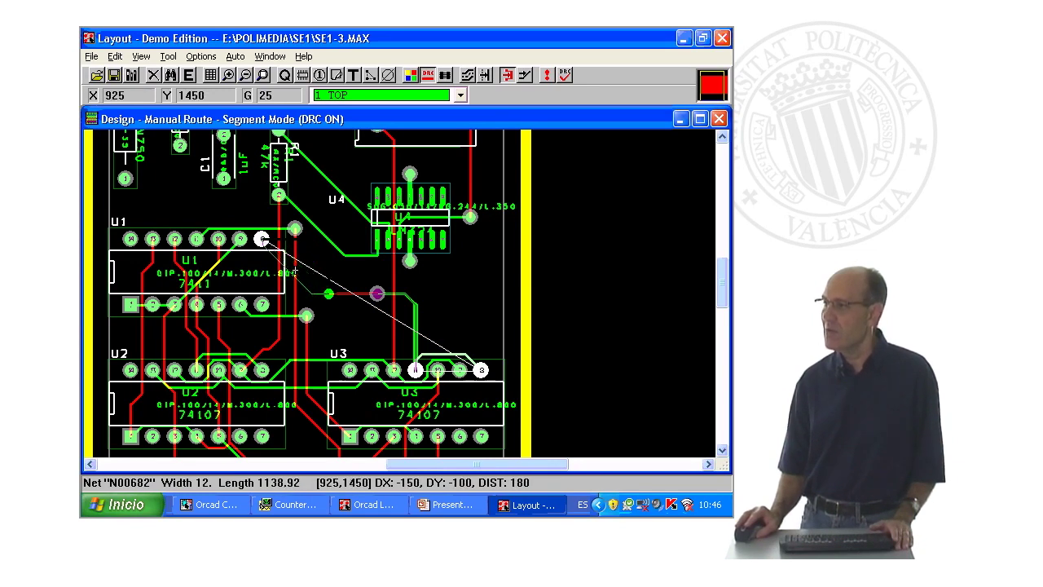
pyautogui.click(263, 239)
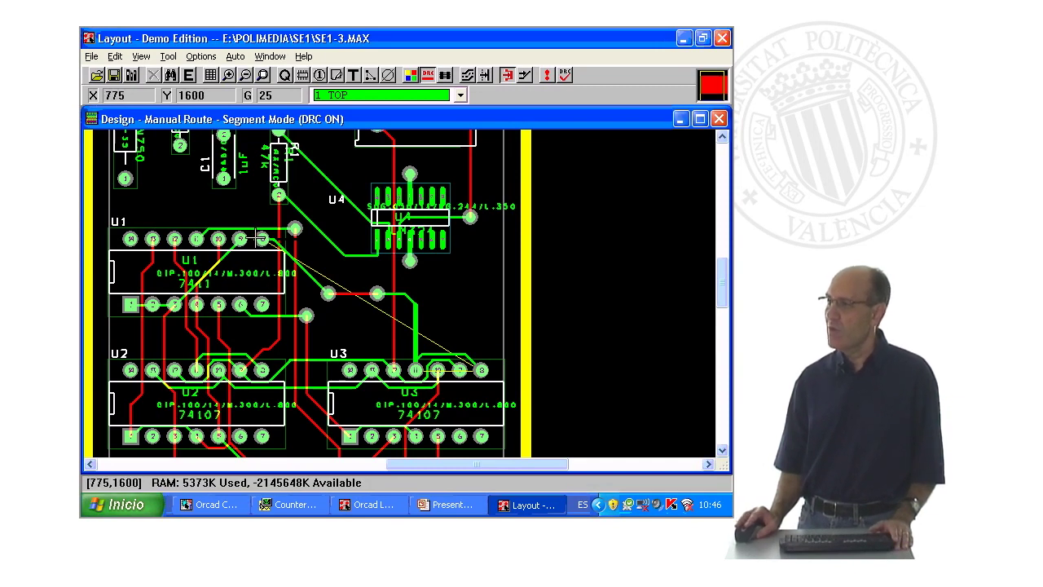
pyautogui.rightClick(262, 238)
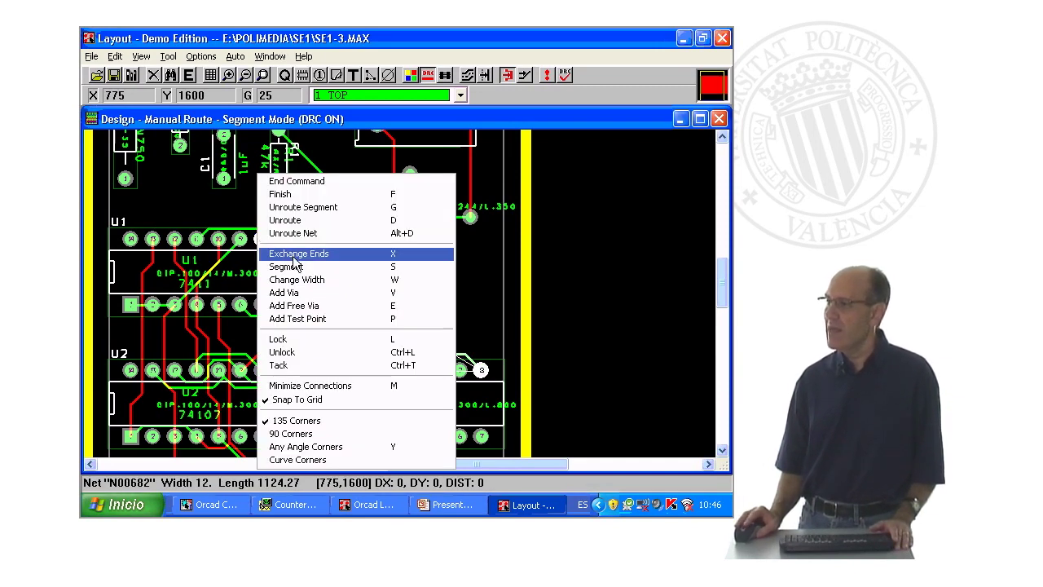
pyautogui.click(319, 220)
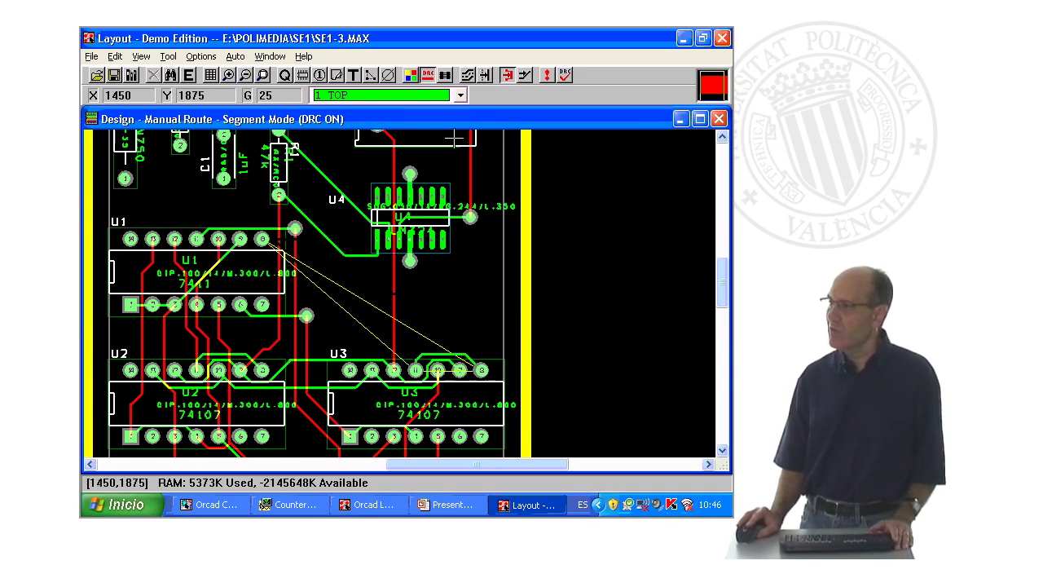
pyautogui.click(359, 256)
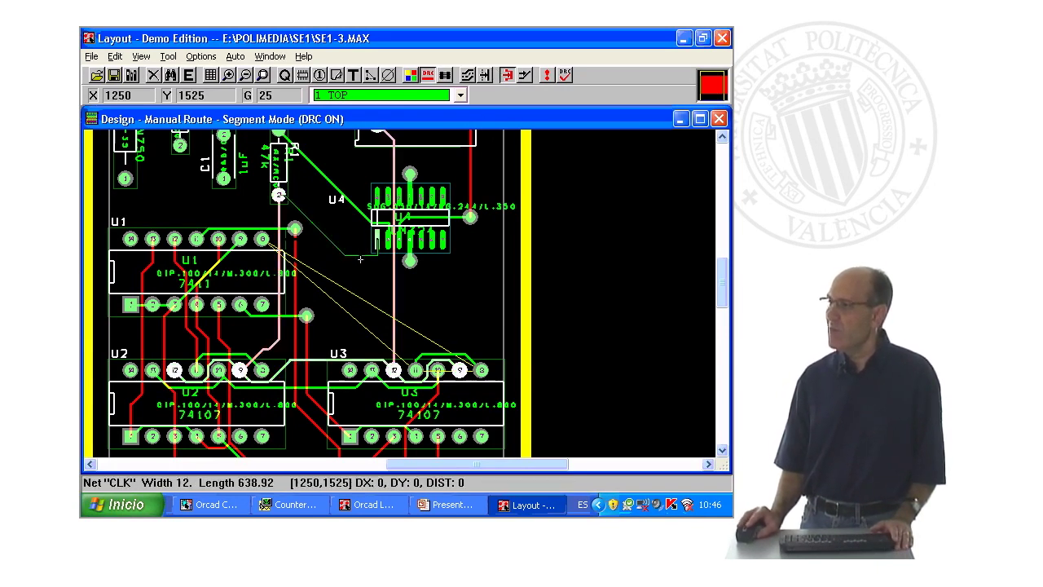
pyautogui.click(368, 288)
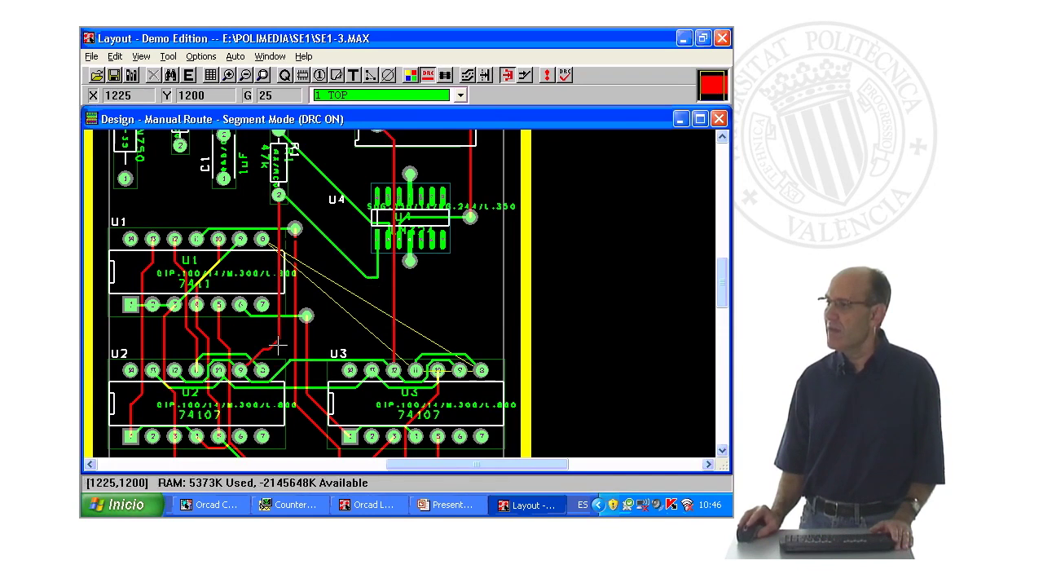
# Step: In Shove Track High Power mode, route a new N00682 track from U1 pin 8 toward U3
pyautogui.click(485, 75)
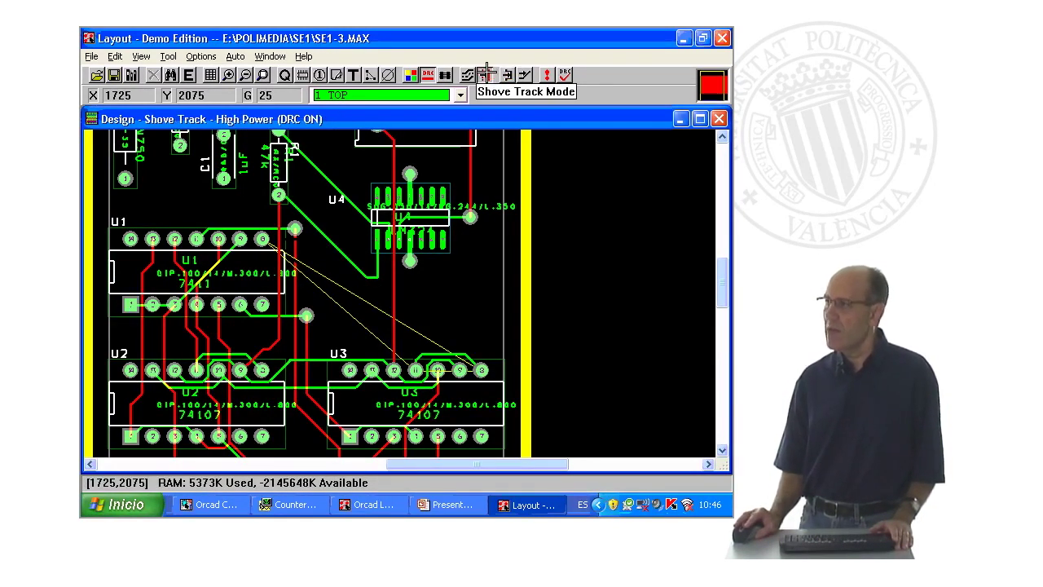
pyautogui.click(262, 239)
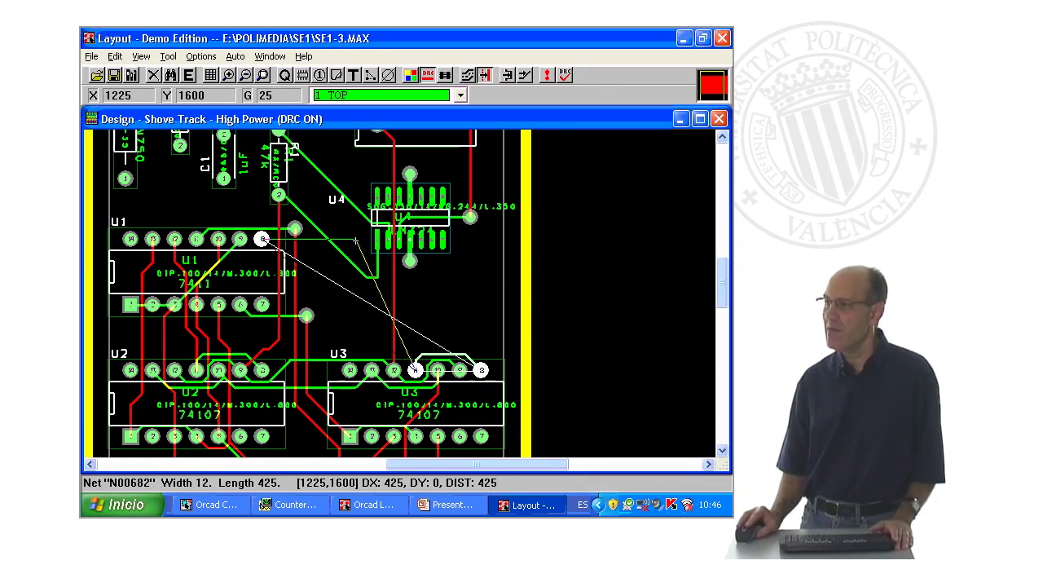
pyautogui.click(354, 240)
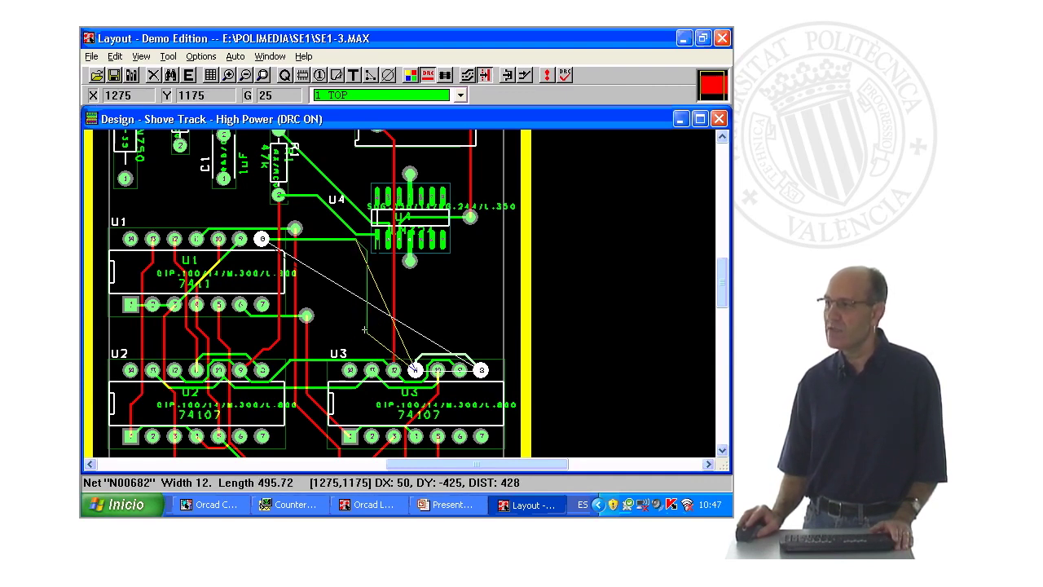
pyautogui.click(362, 329)
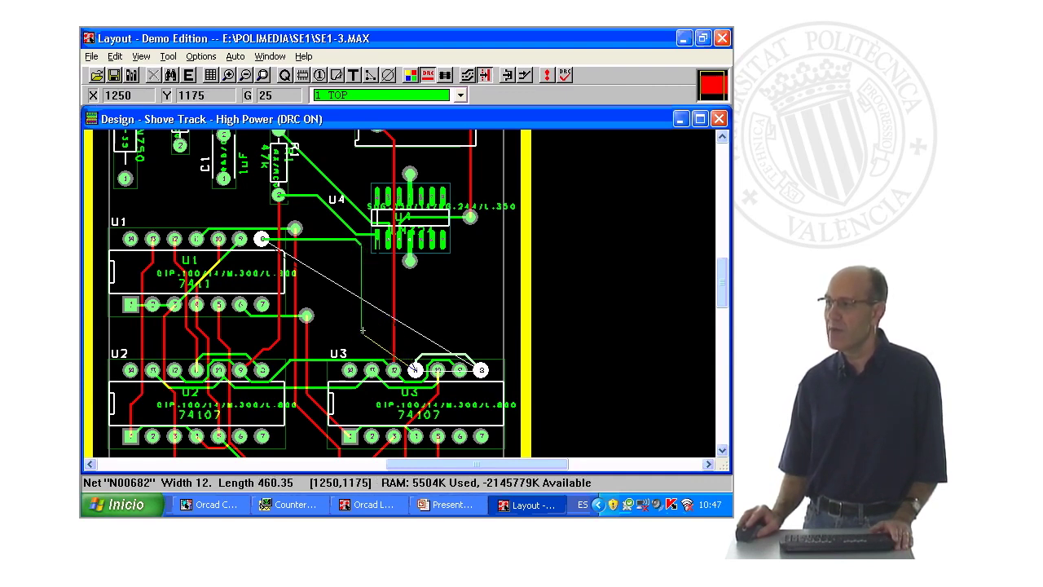
pyautogui.click(417, 338)
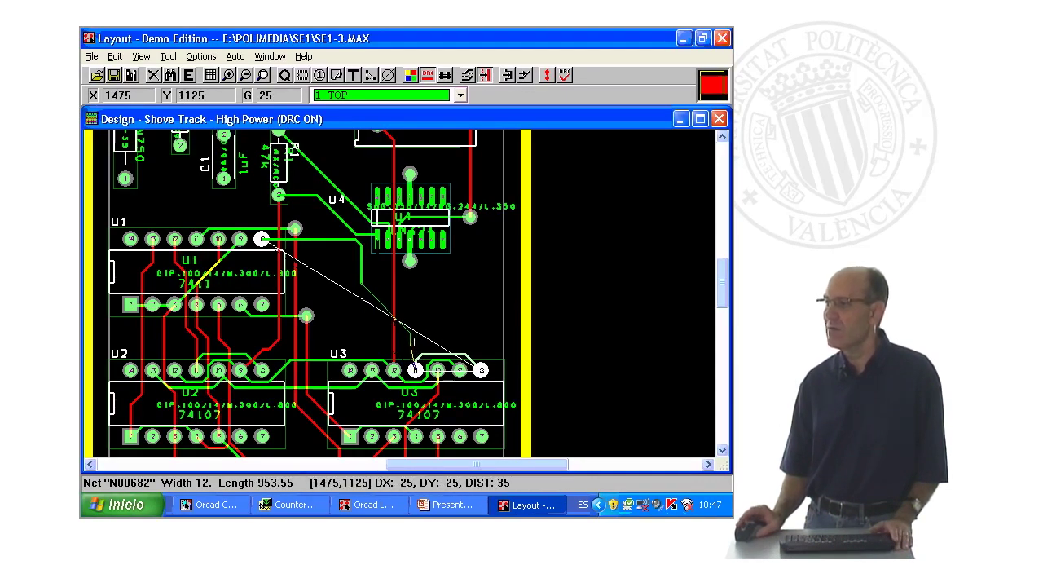
pyautogui.rightClick(416, 339)
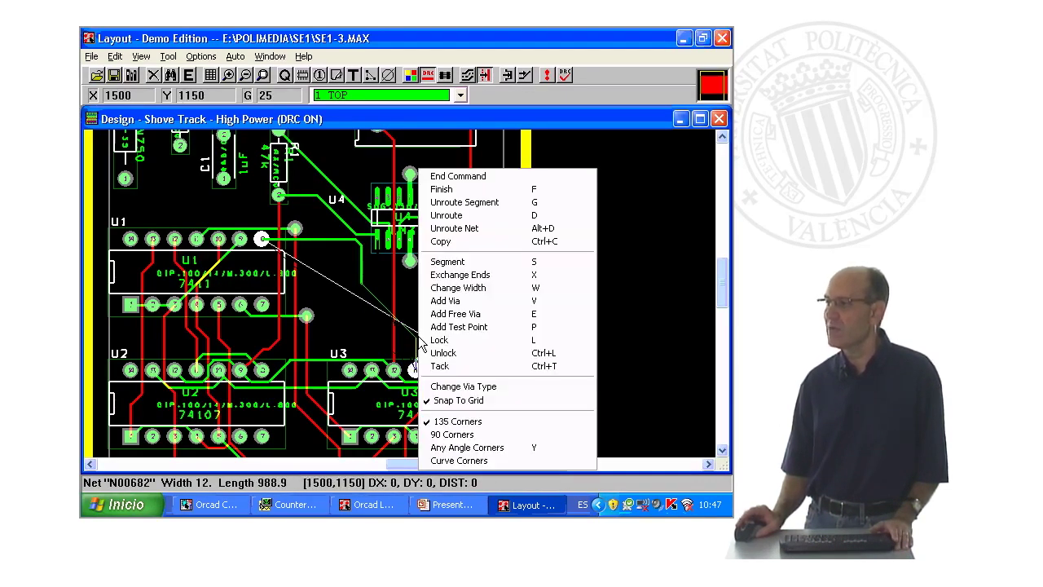
pyautogui.click(441, 189)
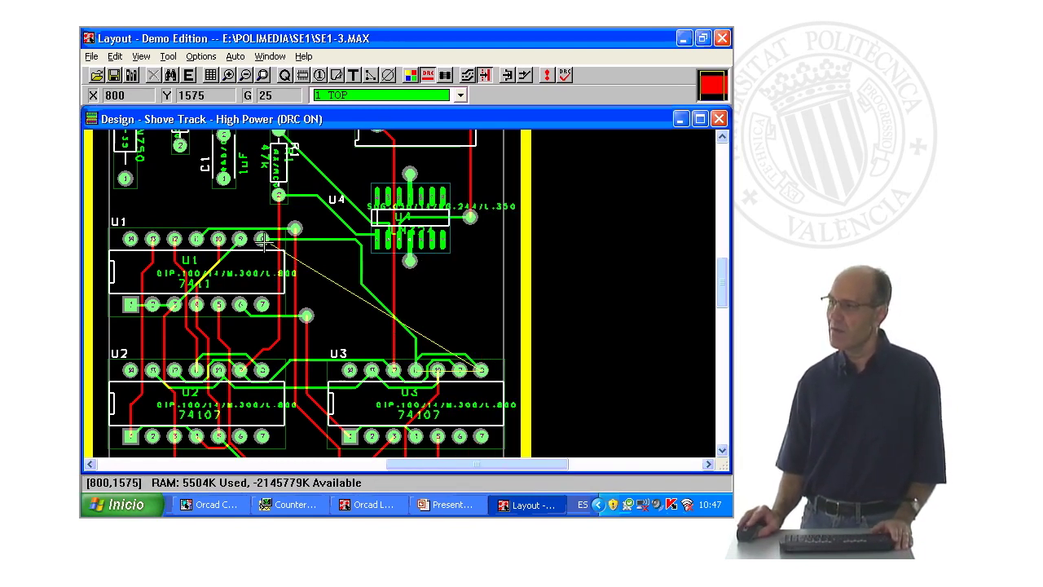
# Step: Refresh the board and unroute N00682, leaving only its ratsnest line
pyautogui.click(549, 75)
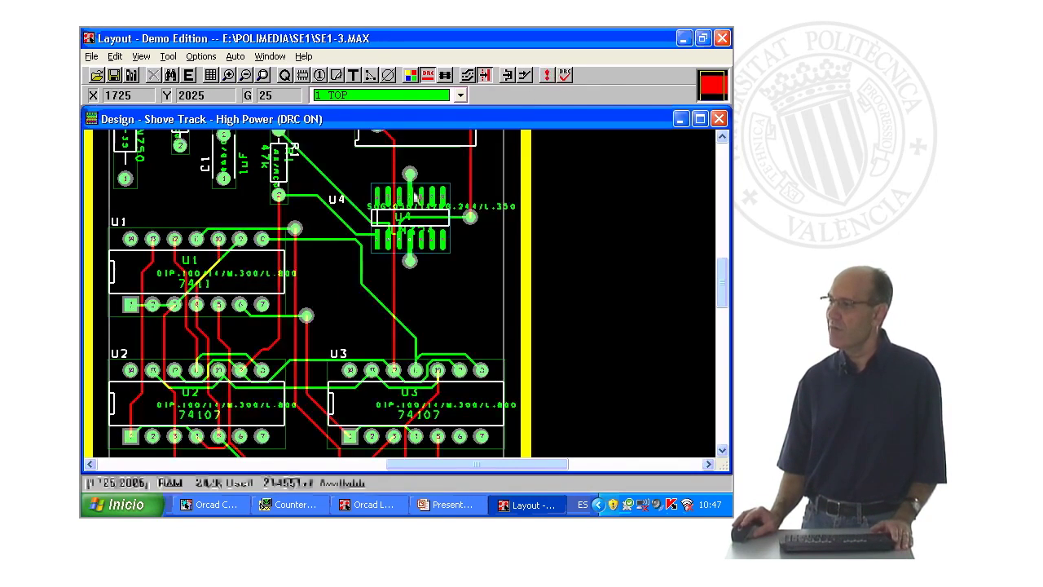
pyautogui.click(263, 241)
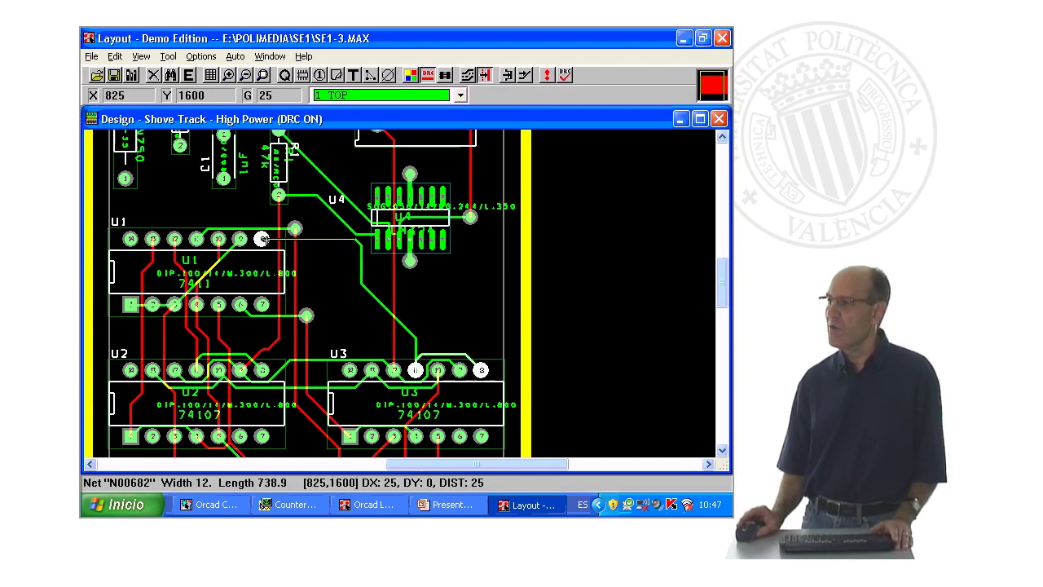
pyautogui.rightClick(264, 241)
pyautogui.click(298, 229)
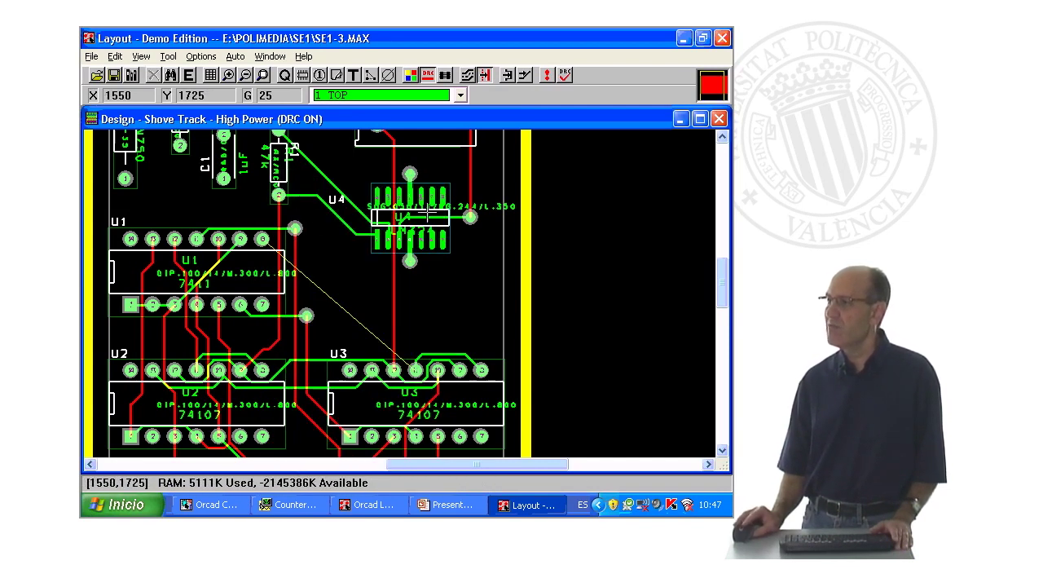
# Step: Autopath-route N00682 from the U1 pin through corners to U3, then run DRC confirming no errors
pyautogui.click(469, 75)
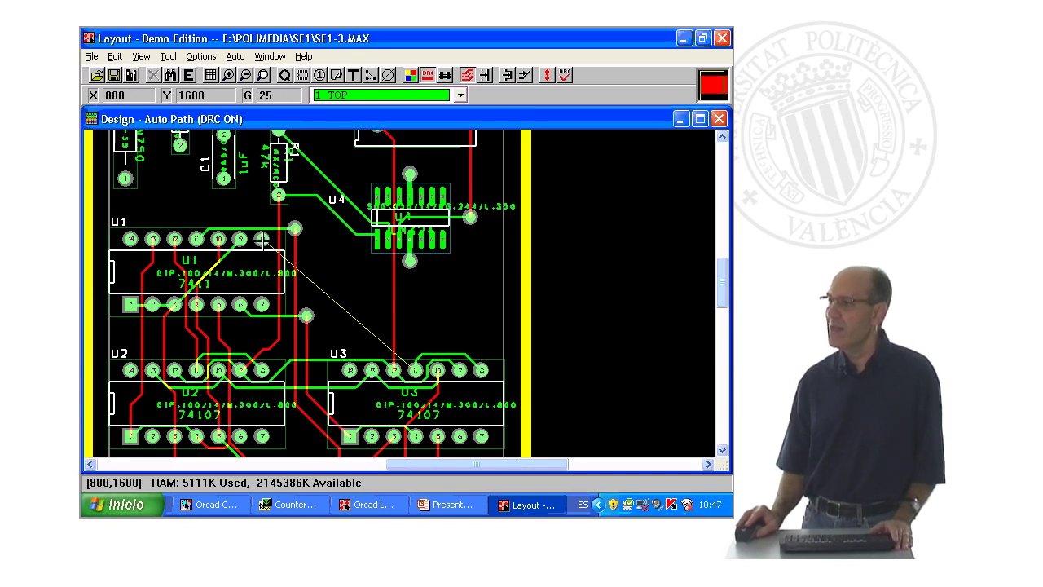
pyautogui.click(262, 239)
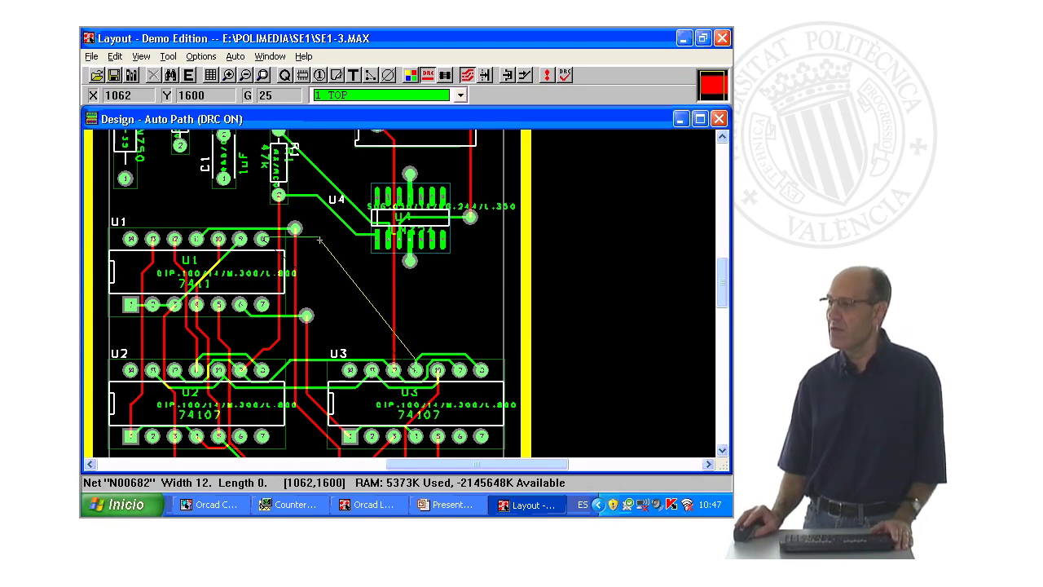
pyautogui.click(318, 241)
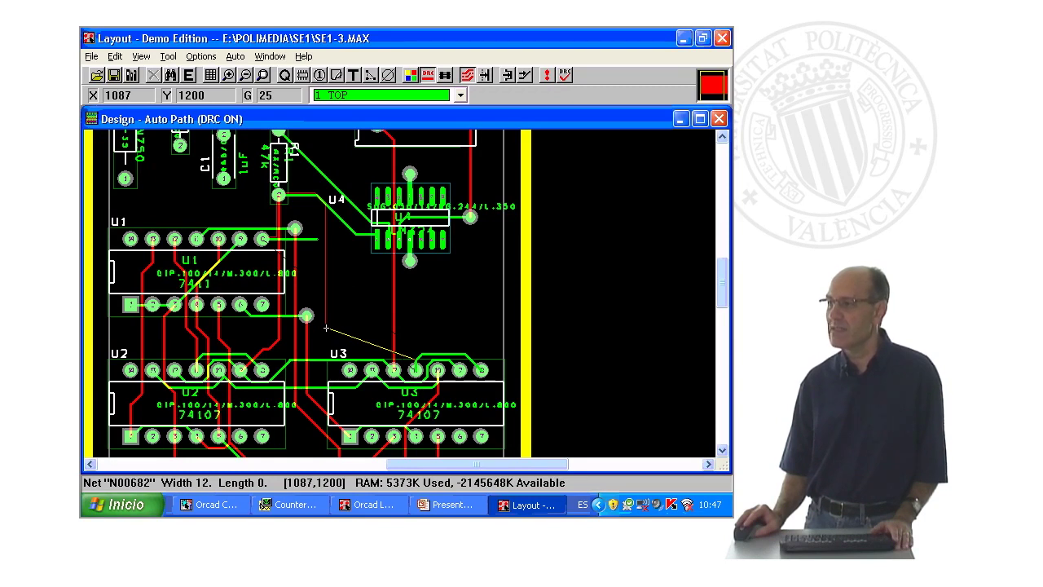
pyautogui.click(326, 329)
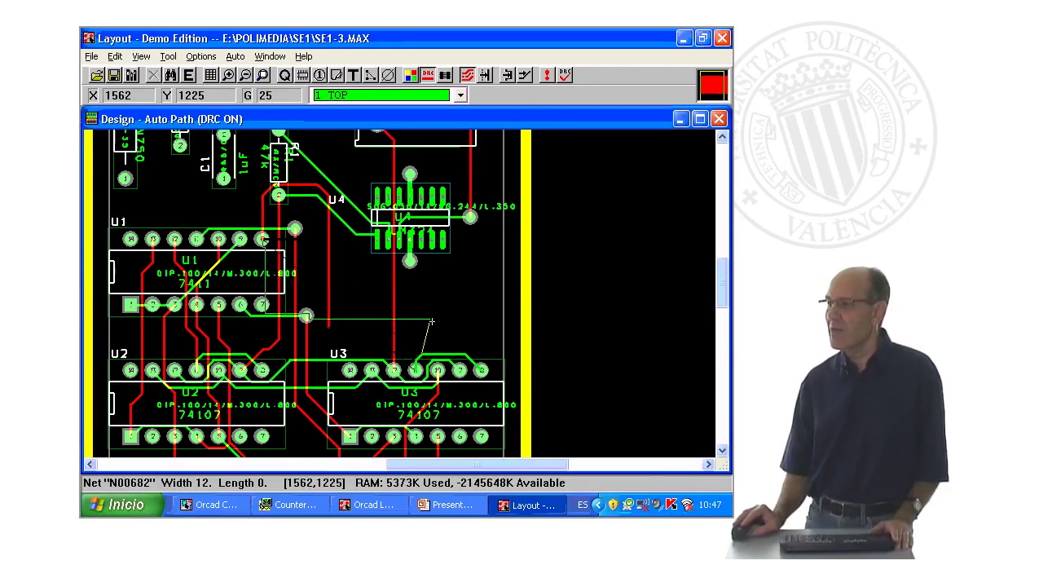
pyautogui.click(430, 322)
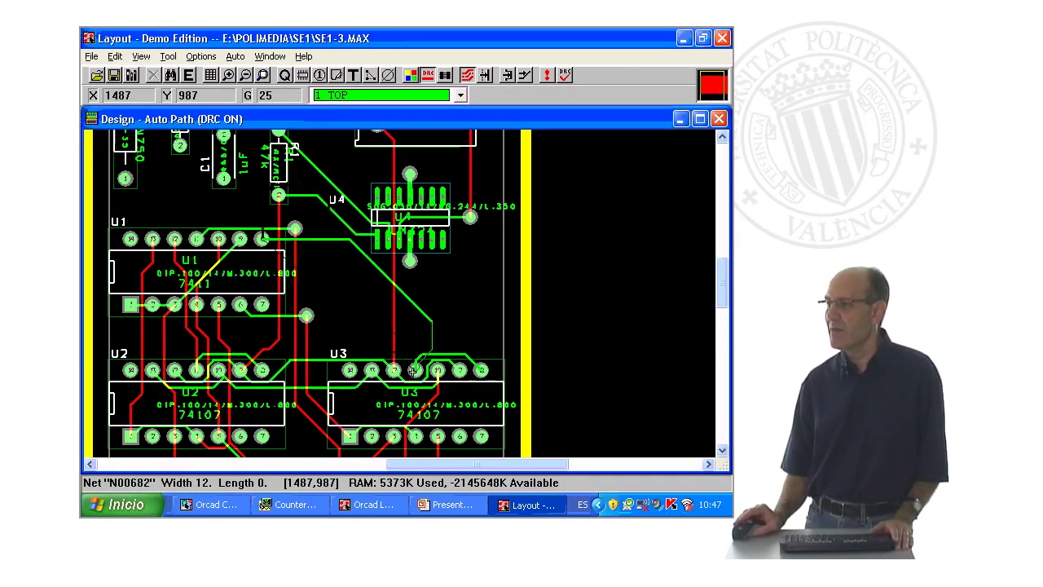
pyautogui.rightClick(413, 371)
pyautogui.click(432, 360)
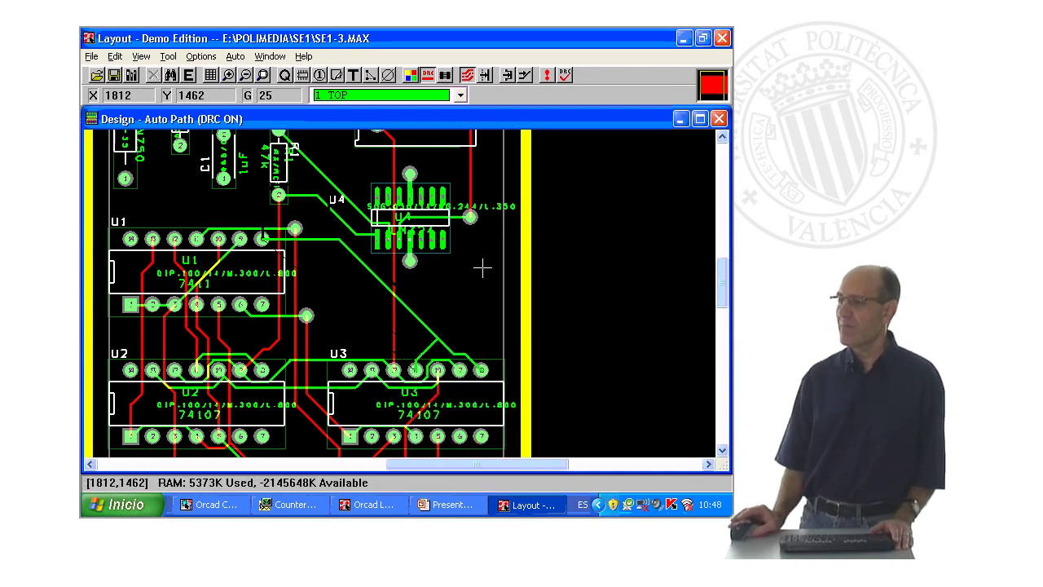
pyautogui.click(575, 73)
pyautogui.click(402, 313)
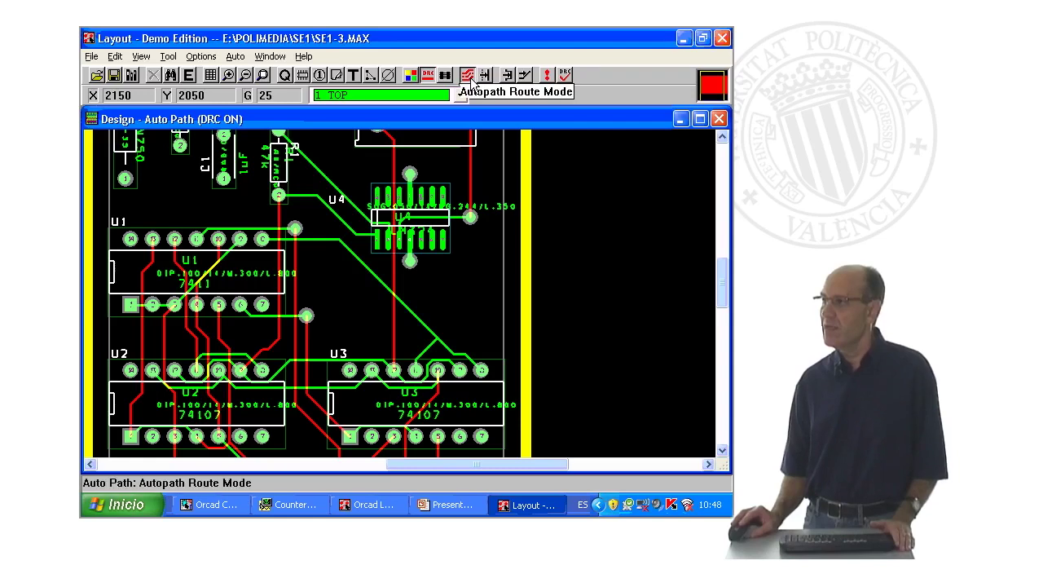
# Step: Switch to reroute mode and check the net widths in the Nets spreadsheet, then close it
pyautogui.click(526, 76)
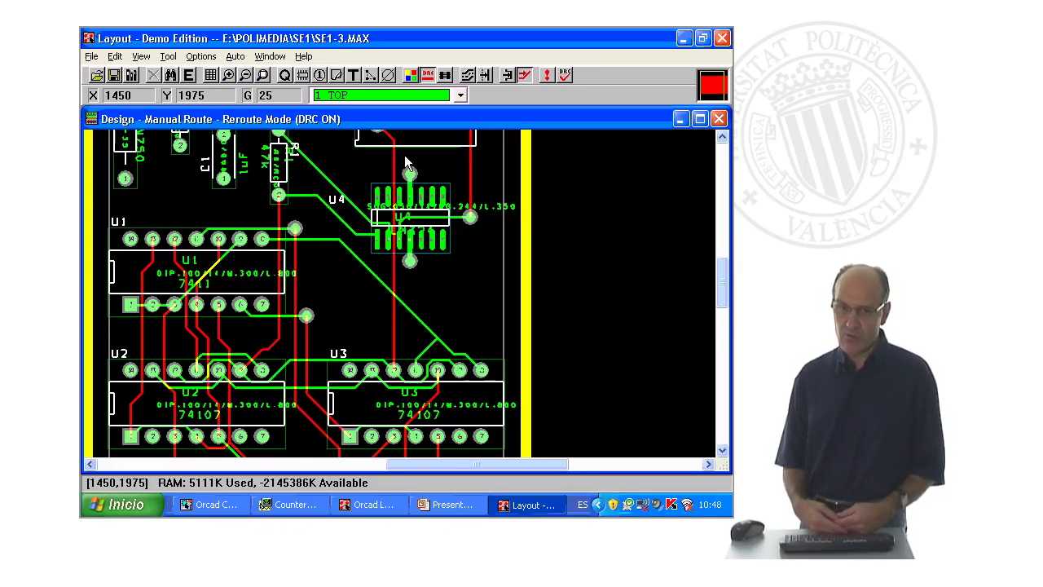
pyautogui.click(210, 75)
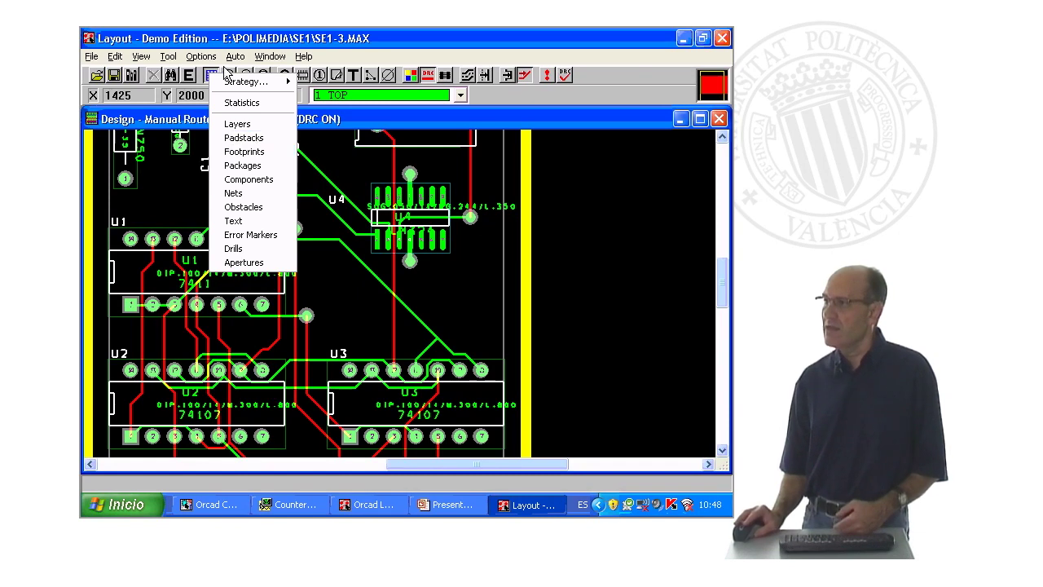
pyautogui.click(235, 193)
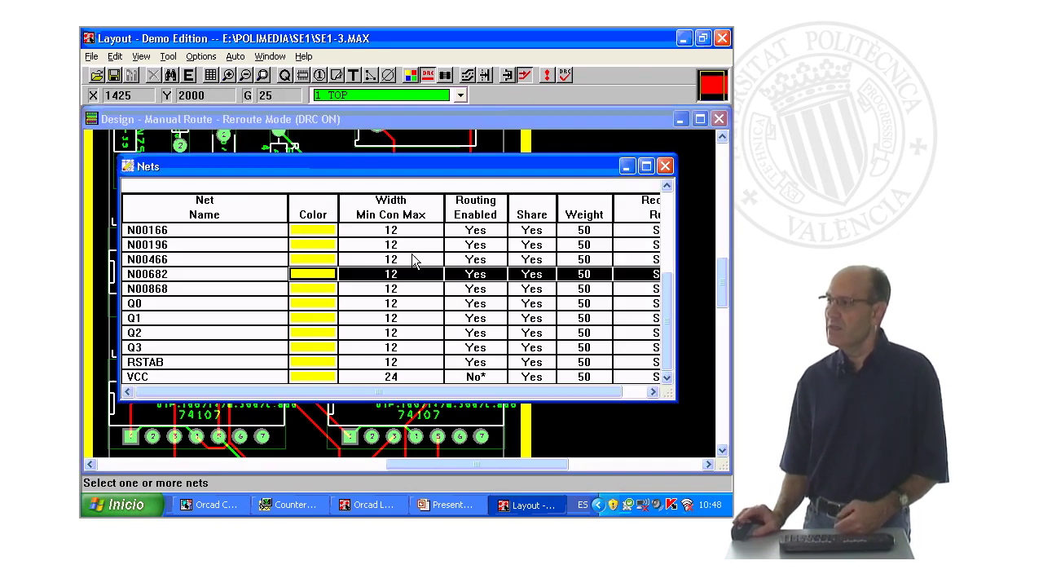
pyautogui.click(665, 166)
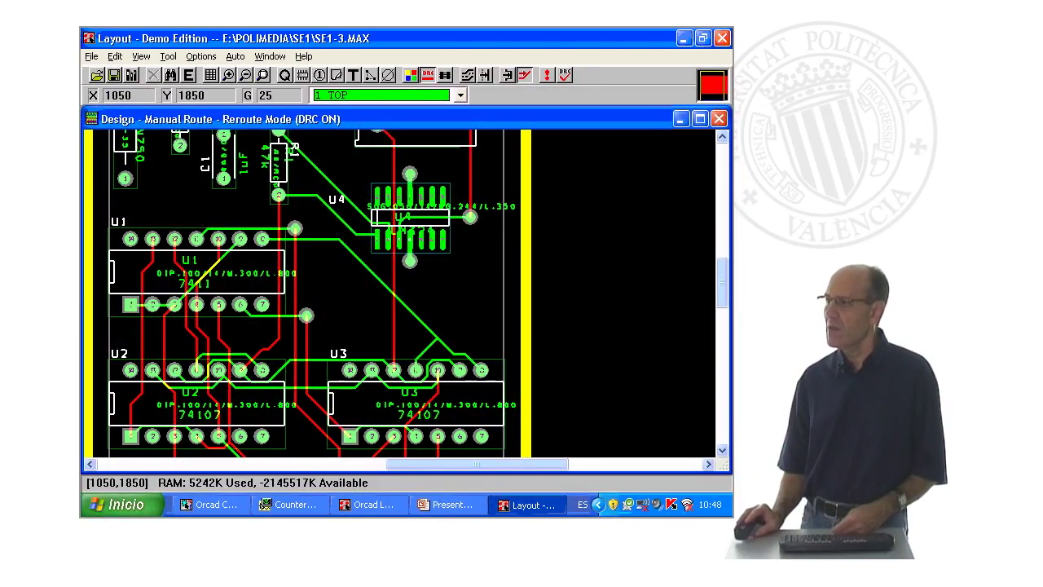
# Step: Start opening another board from the File menu, bringing up the save prompt for SE1-3.MAX
pyautogui.press('alt')
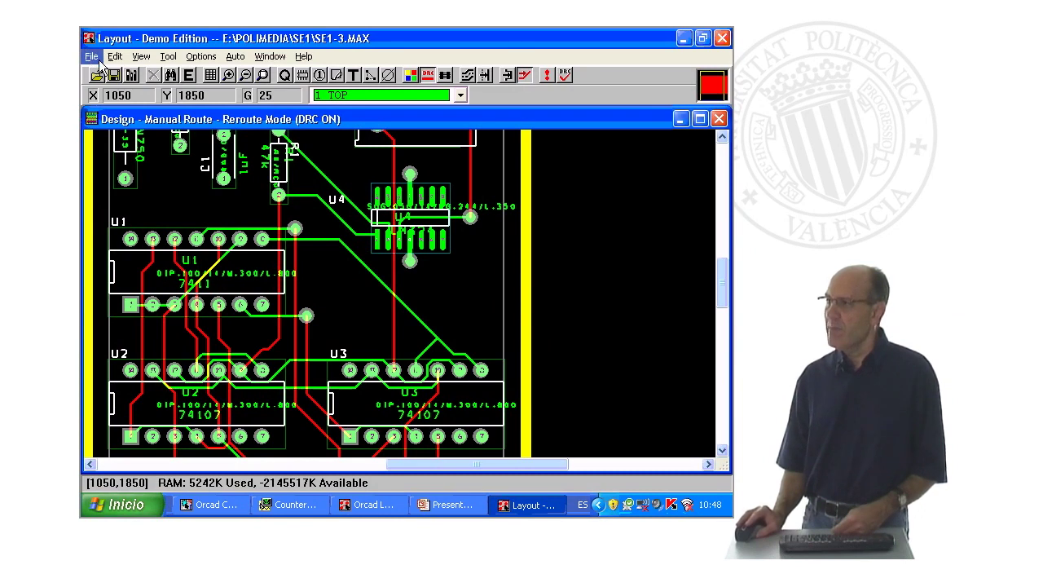
pyautogui.click(93, 57)
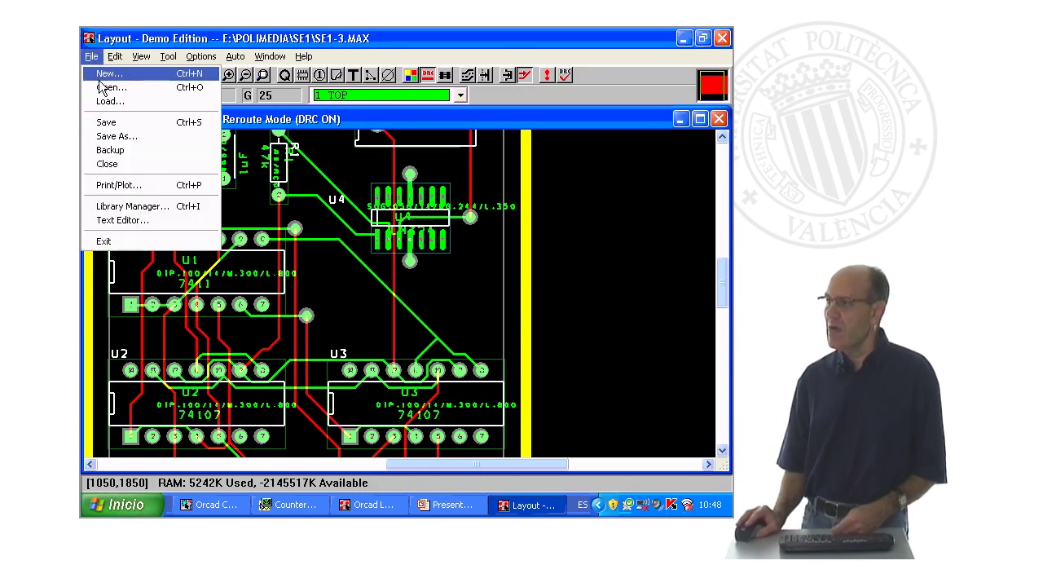
pyautogui.click(101, 87)
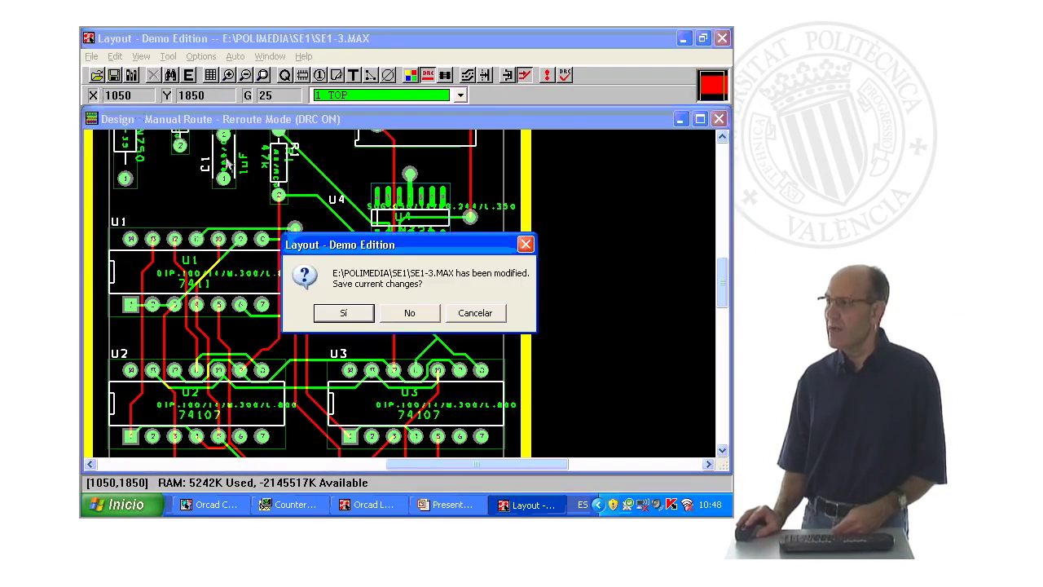
# Step: Discard the changes to SE1-3.MAX and open board SE1-1.MAX
pyautogui.click(405, 317)
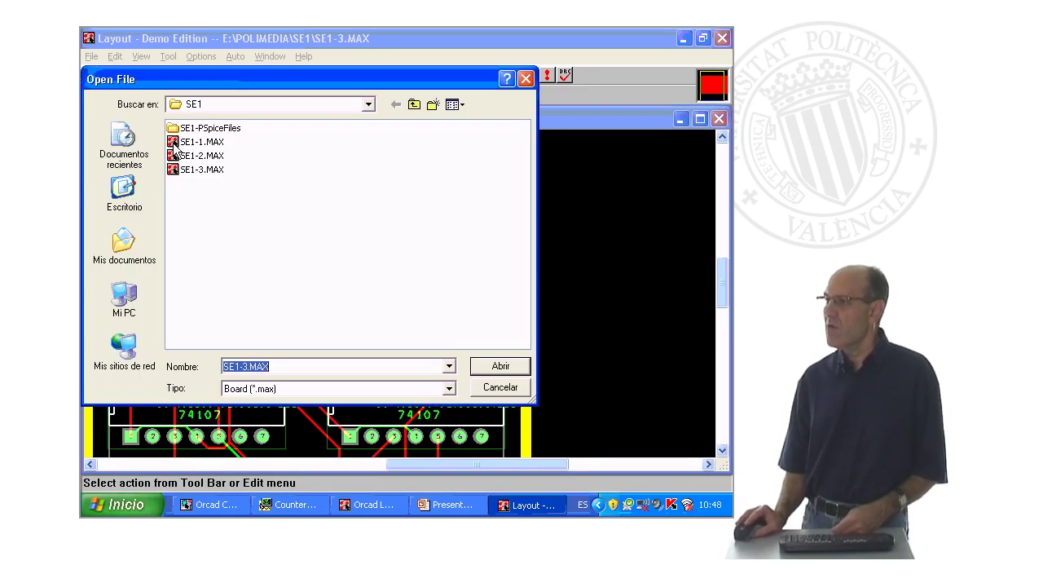
pyautogui.click(173, 144)
pyautogui.click(499, 368)
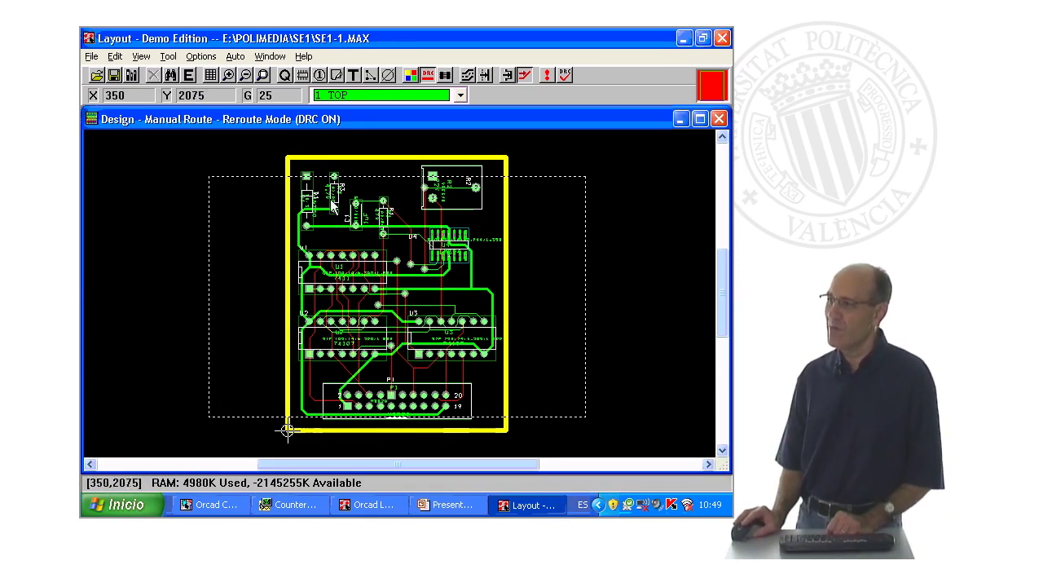
# Step: Save the board under the new name SE1-4.MAX, then highlight the Q2 net
pyautogui.click(91, 57)
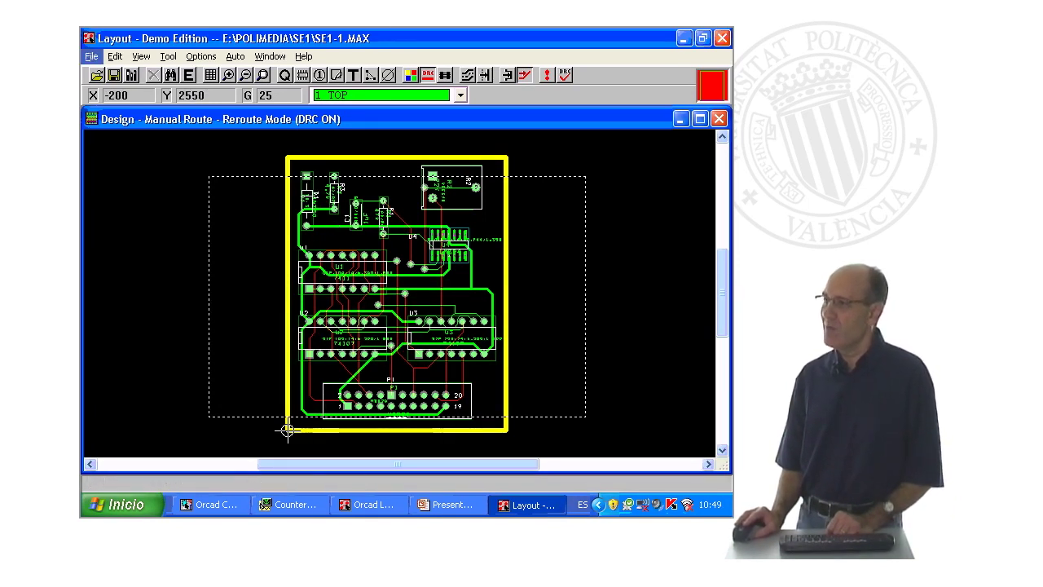
pyautogui.click(91, 56)
pyautogui.click(115, 136)
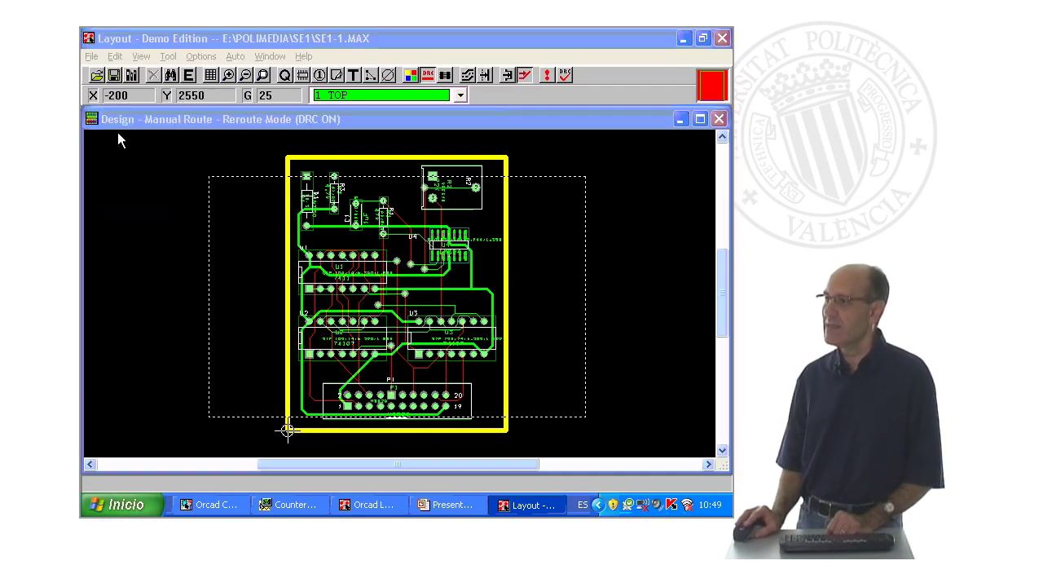
pyautogui.click(168, 243)
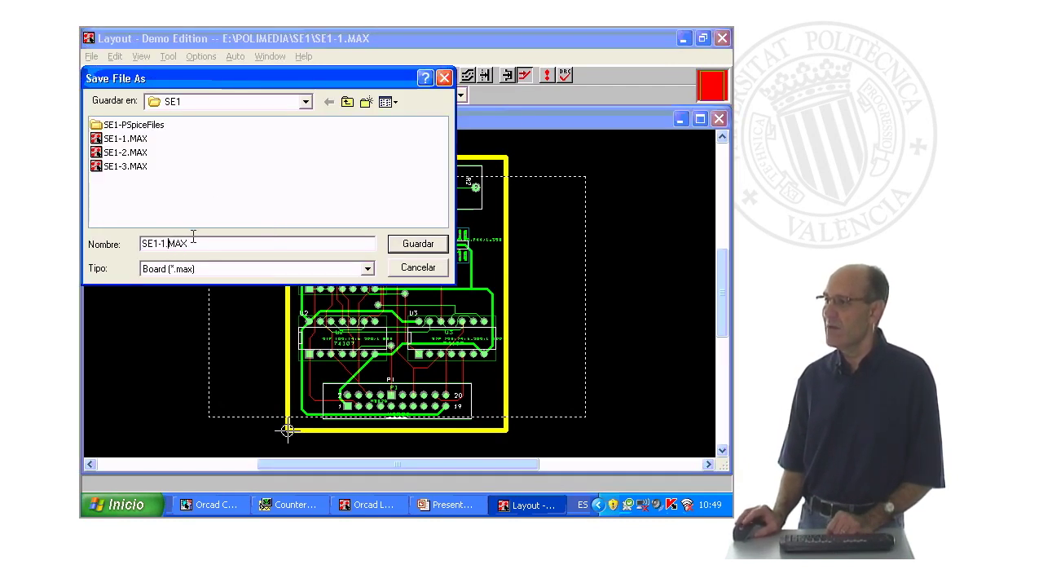
pyautogui.press('BackSpace')
pyautogui.write('4')
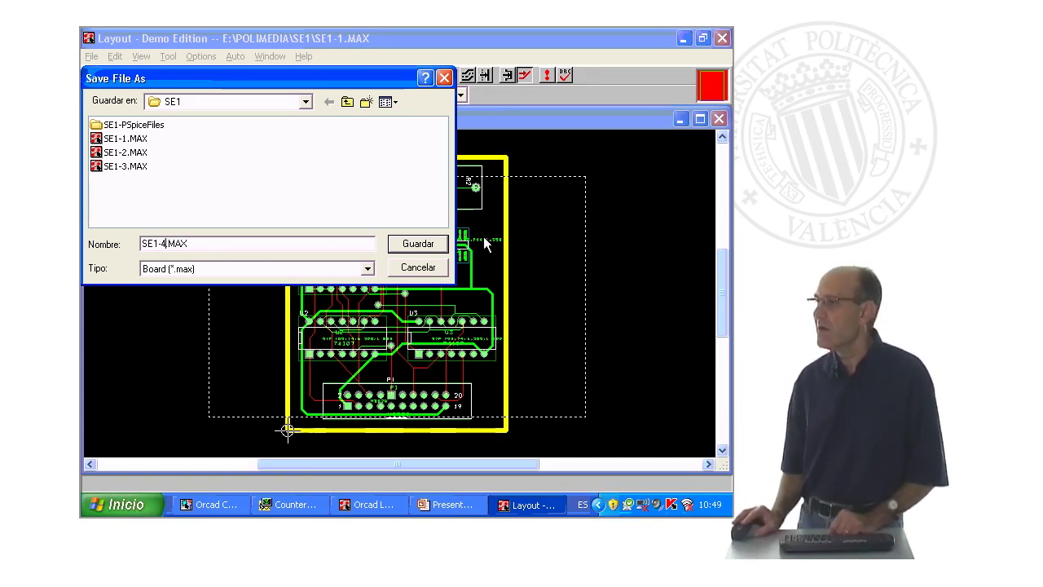
pyautogui.click(416, 244)
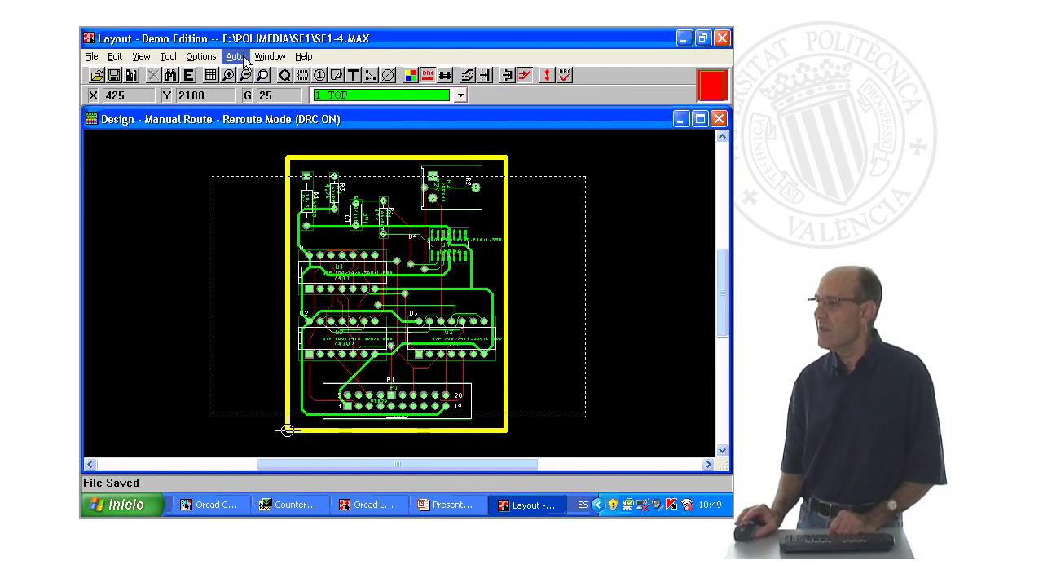
pyautogui.click(336, 189)
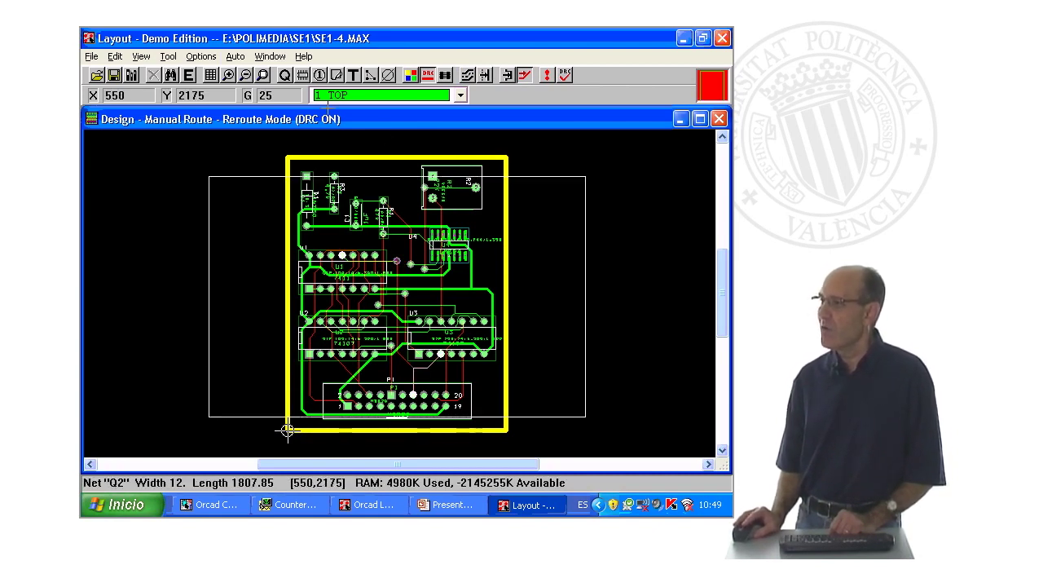
# Step: Delete resistor R3, confirming both the deletion and the resulting netlist change
pyautogui.click(303, 74)
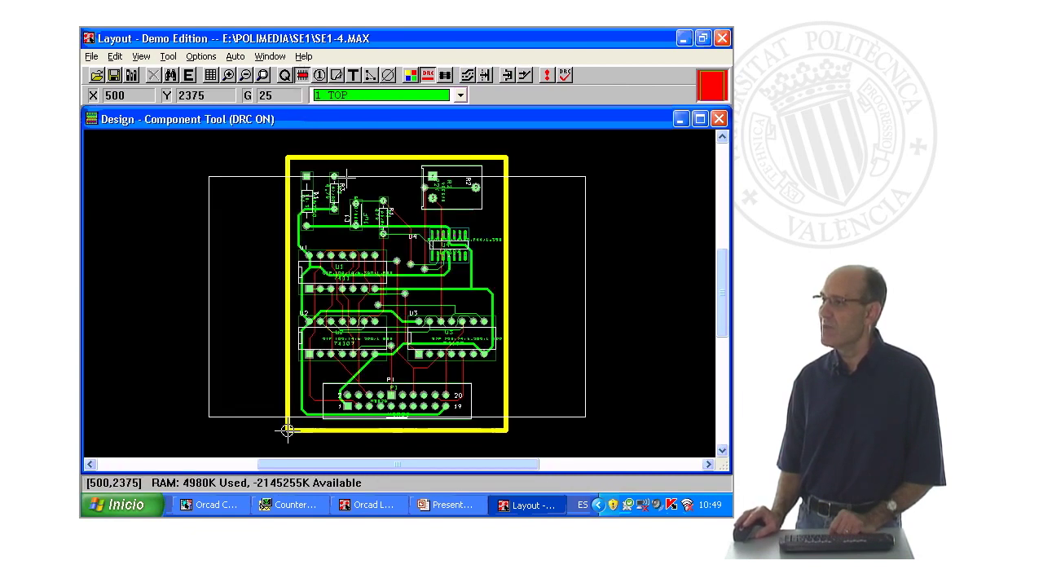
pyautogui.click(287, 430)
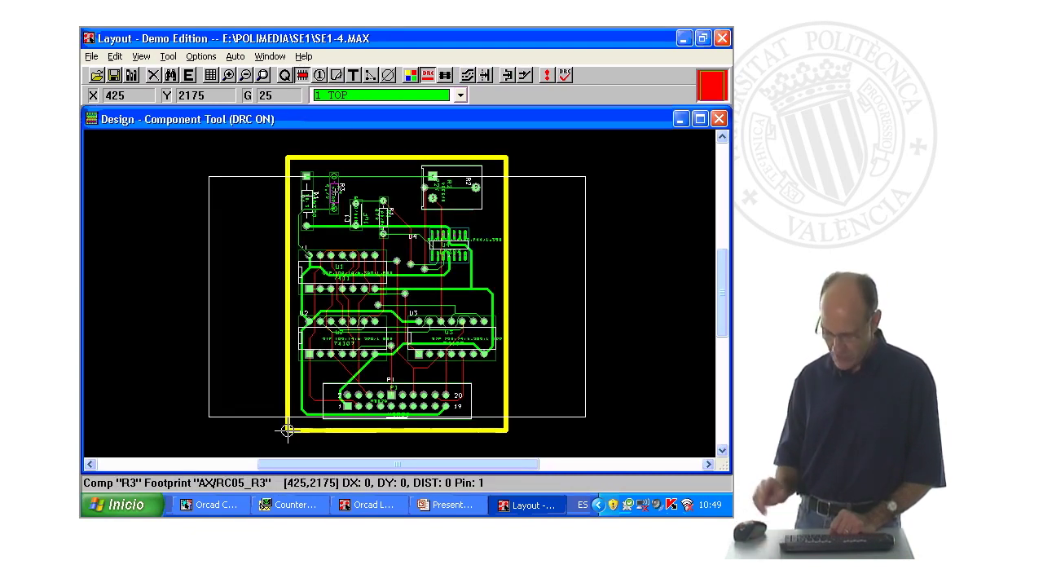
pyautogui.press('Delete')
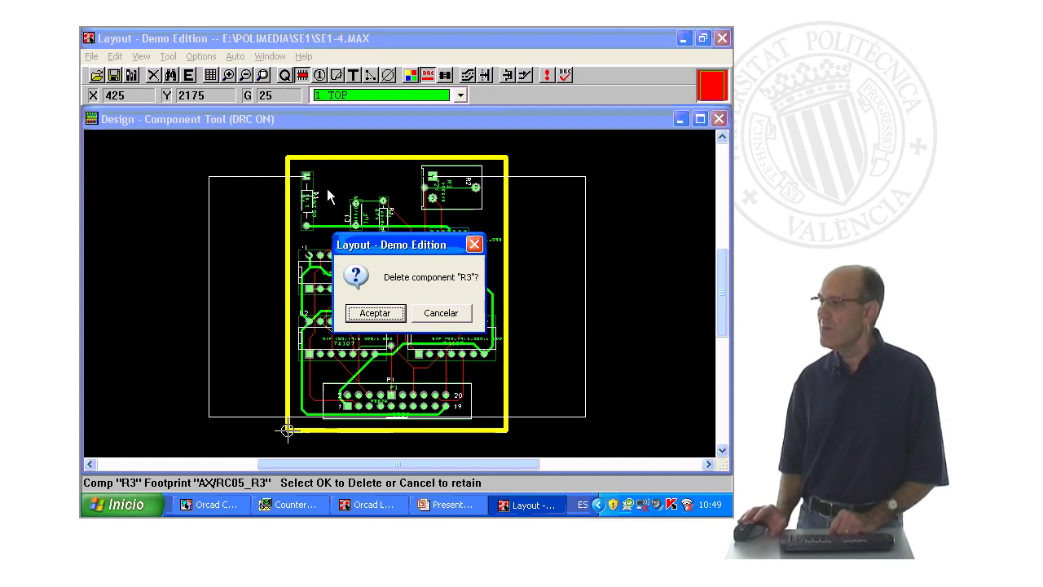
pyautogui.click(377, 317)
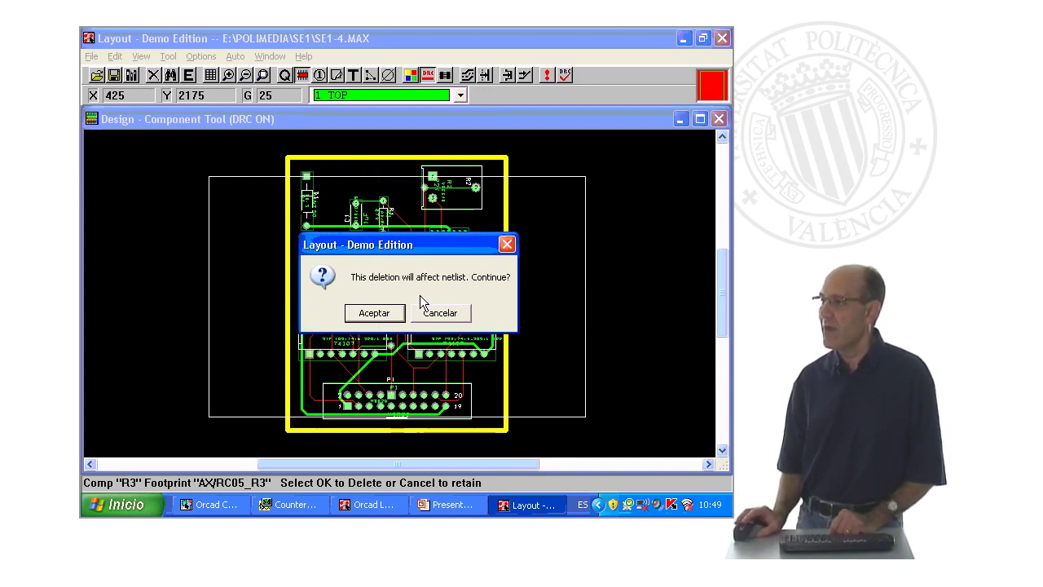
pyautogui.click(376, 317)
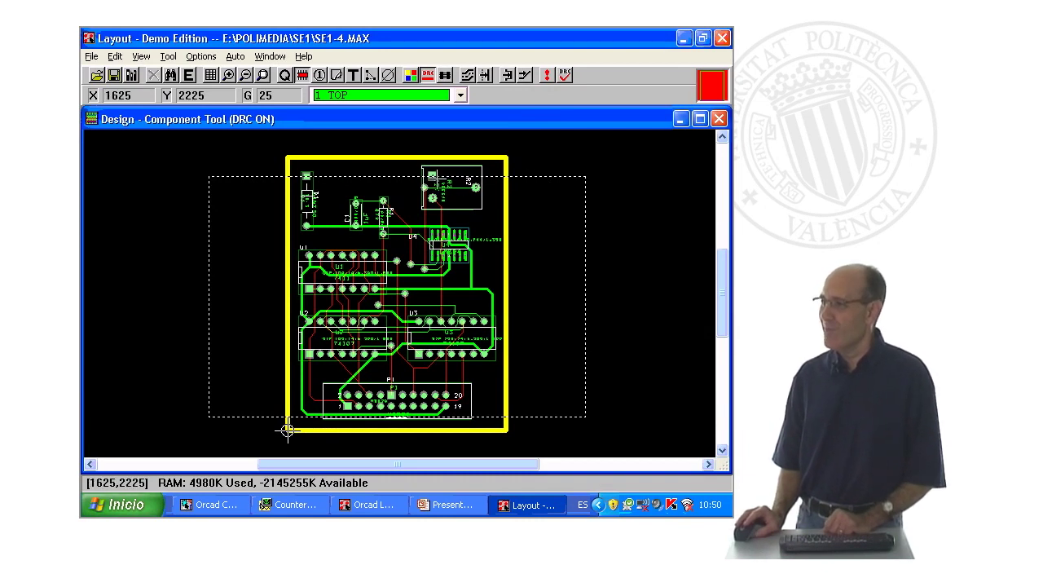
# Step: Place new component 10 with LDEO footprint MTHOLE1 at the lower-right corner, then turn DRC off
pyautogui.rightClick(538, 184)
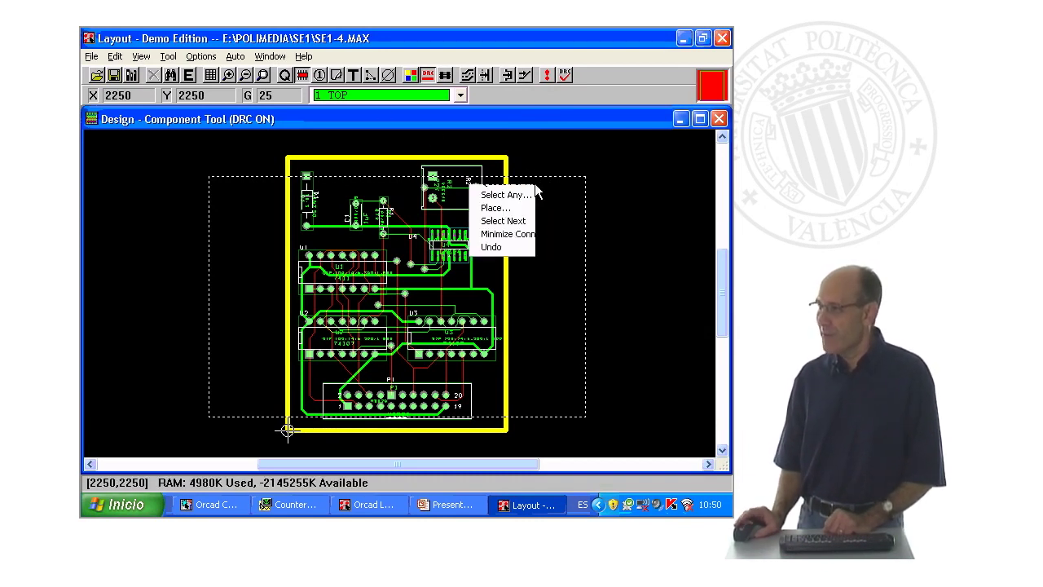
pyautogui.click(499, 207)
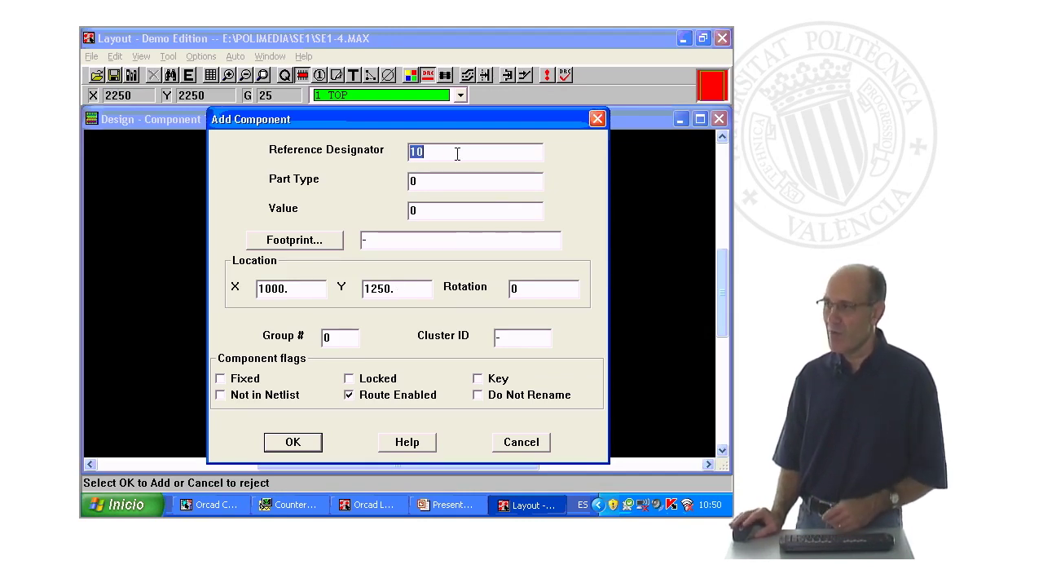
pyautogui.click(322, 241)
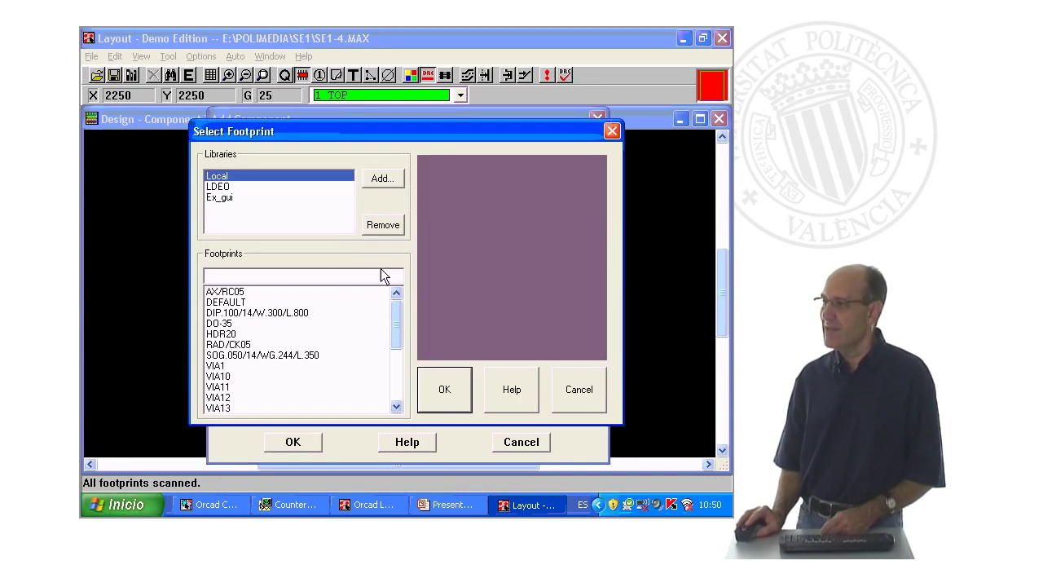
pyautogui.click(219, 188)
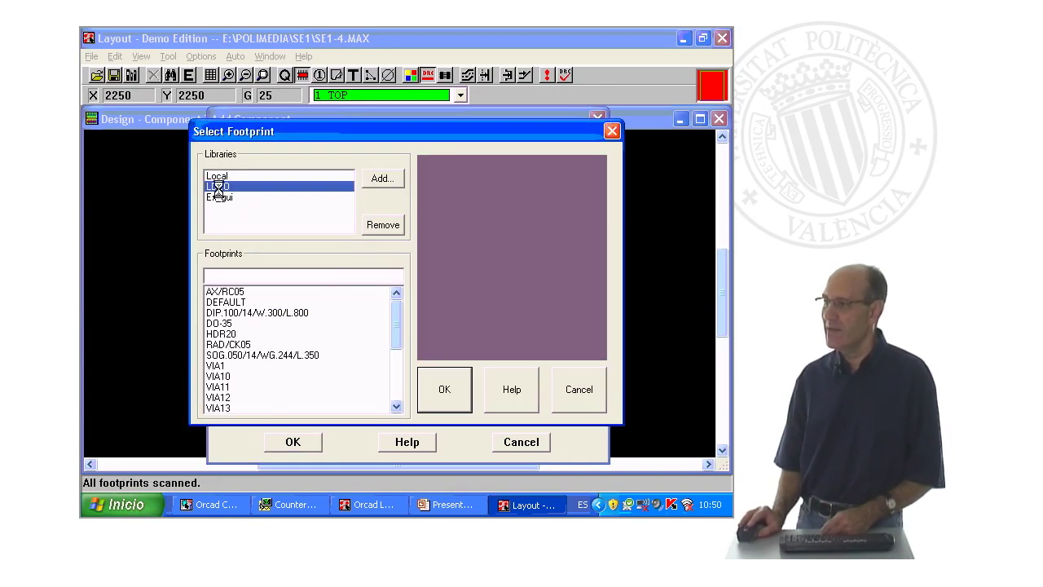
pyautogui.moveTo(396, 316)
pyautogui.mouseDown()
pyautogui.moveTo(400, 363)
pyautogui.moveTo(399, 353)
pyautogui.mouseUp()
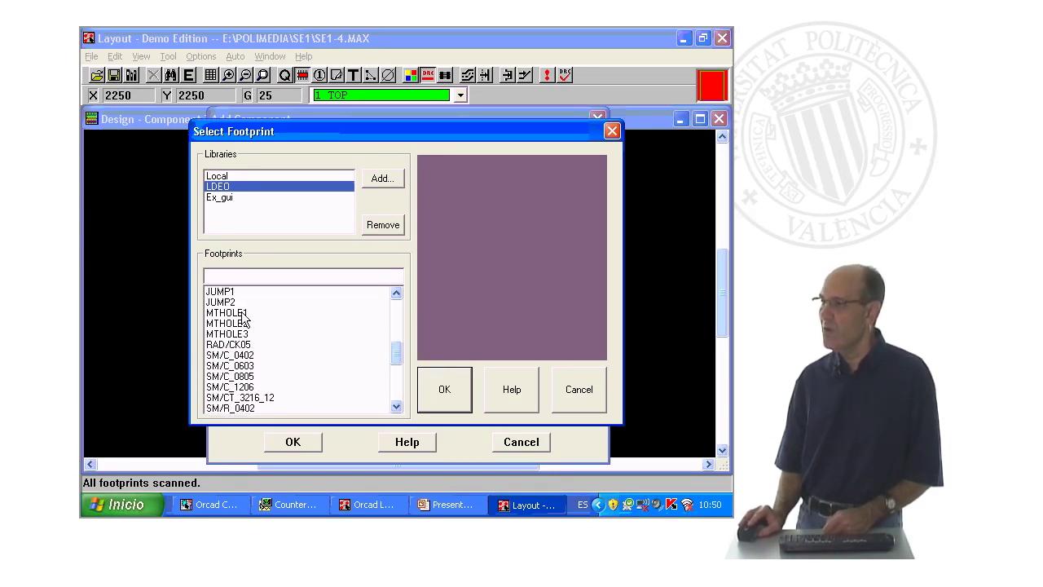
pyautogui.click(243, 313)
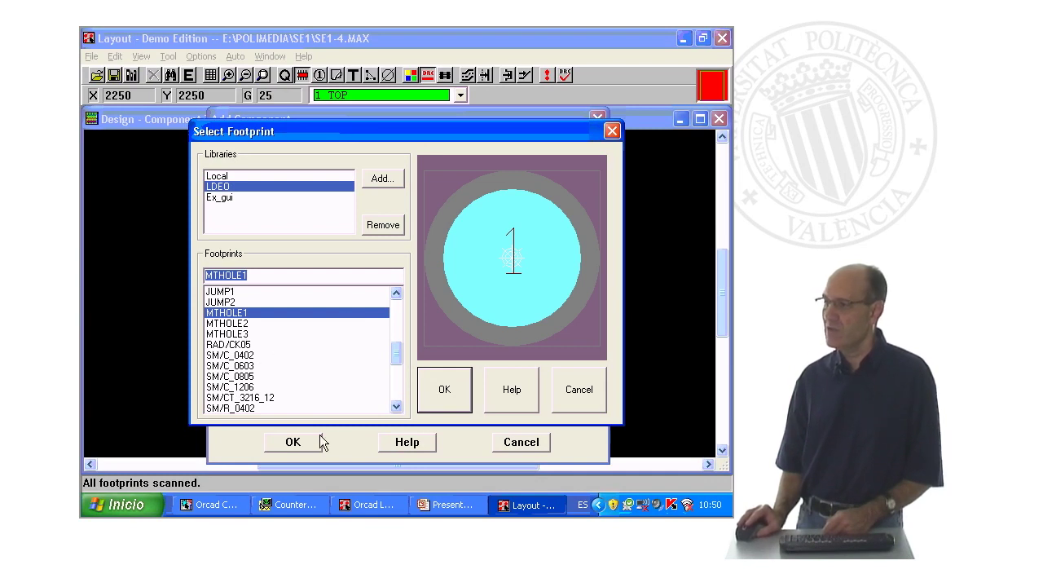
pyautogui.click(446, 394)
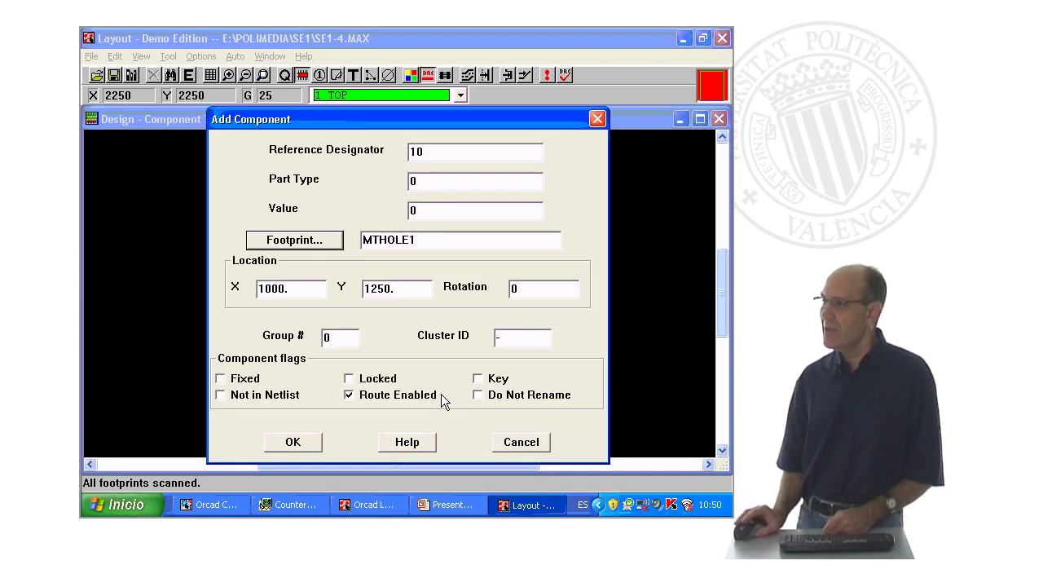
pyautogui.click(295, 442)
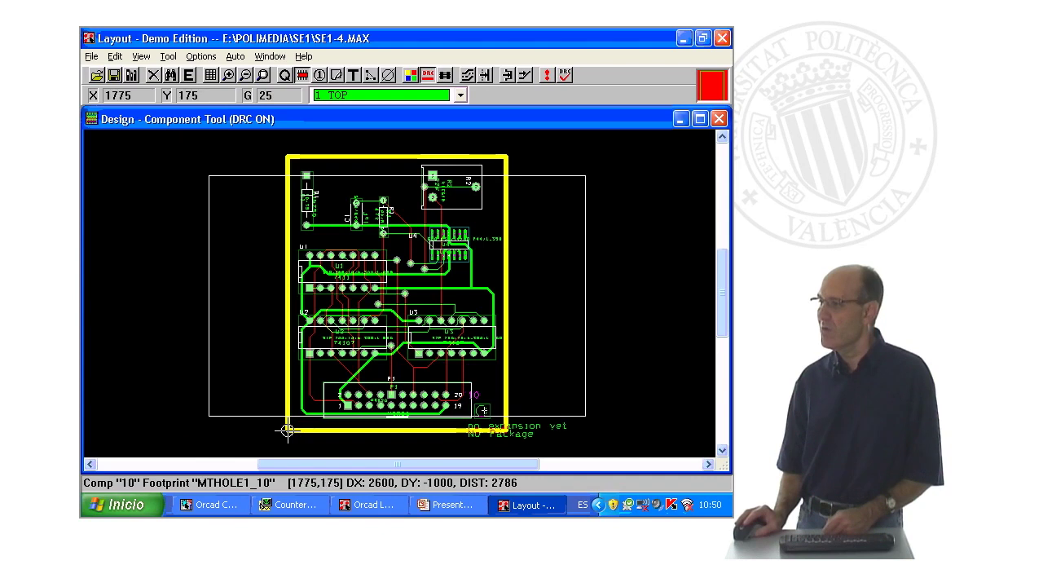
pyautogui.click(495, 416)
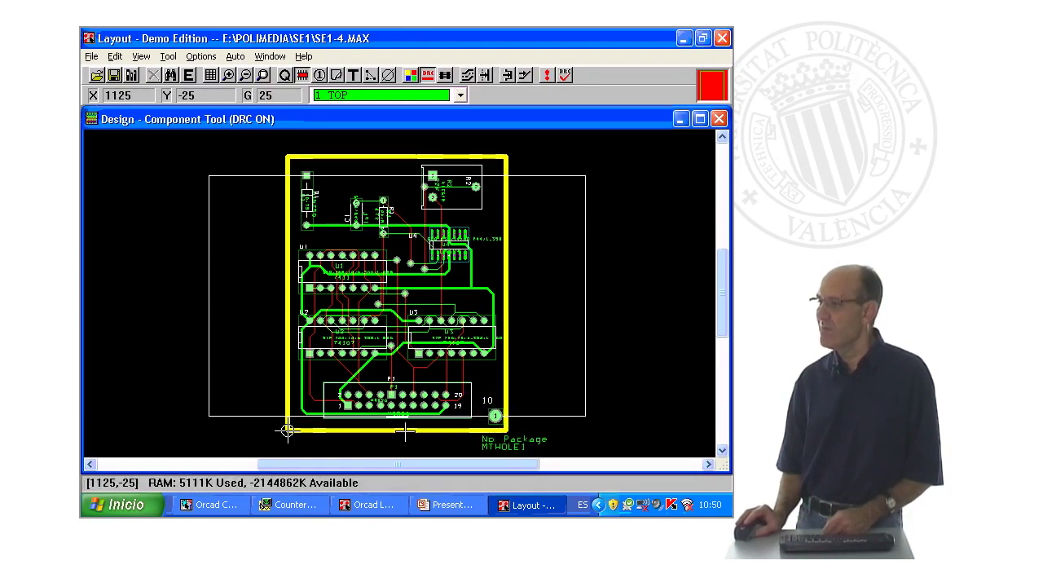
pyautogui.click(427, 75)
# Step: Zoom into the board's lower-right corner and move the MTHOLE1 mounting hole slightly left
pyautogui.click(141, 56)
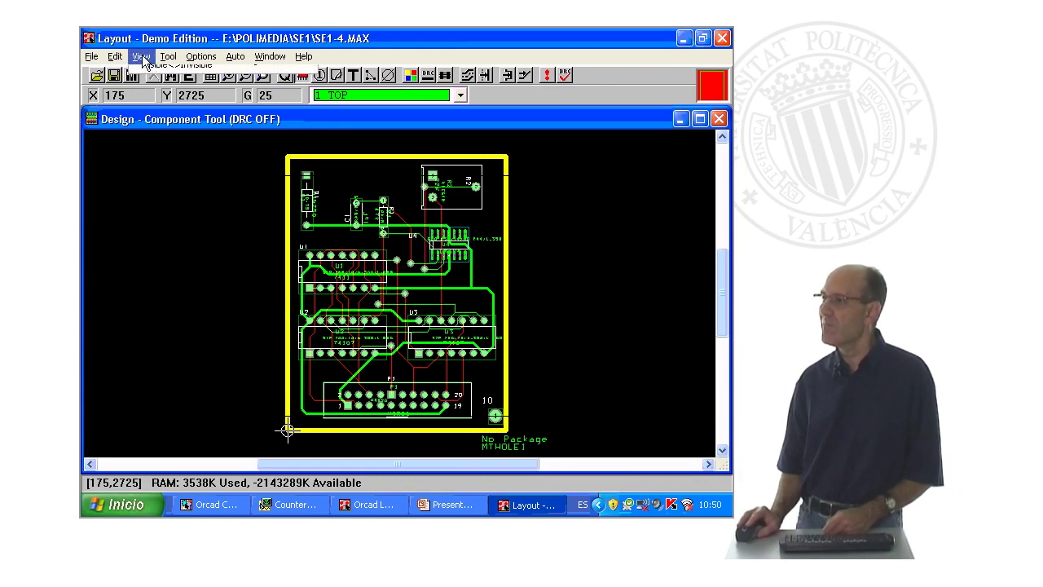
pyautogui.click(174, 234)
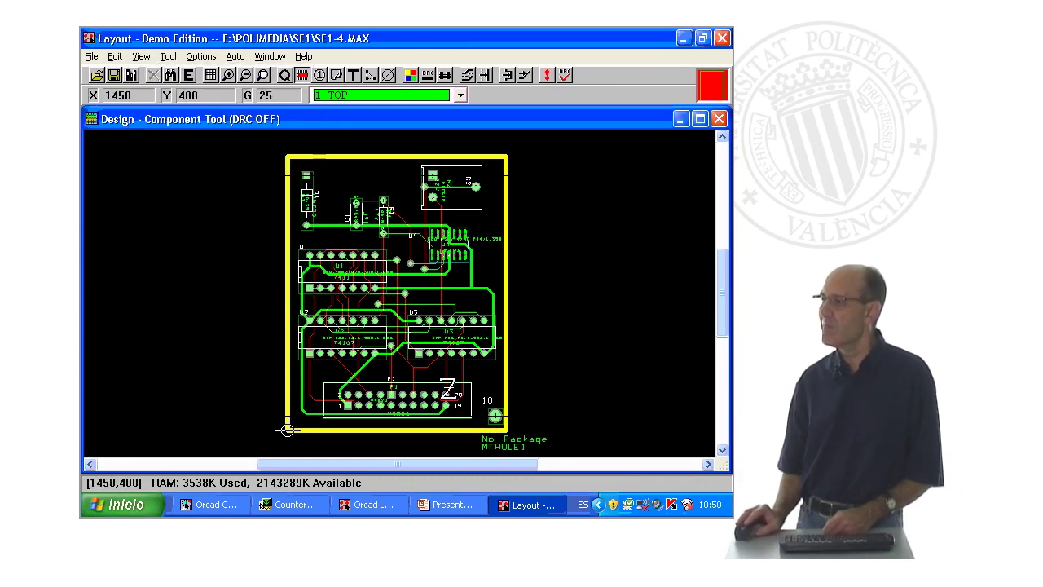
pyautogui.click(499, 422)
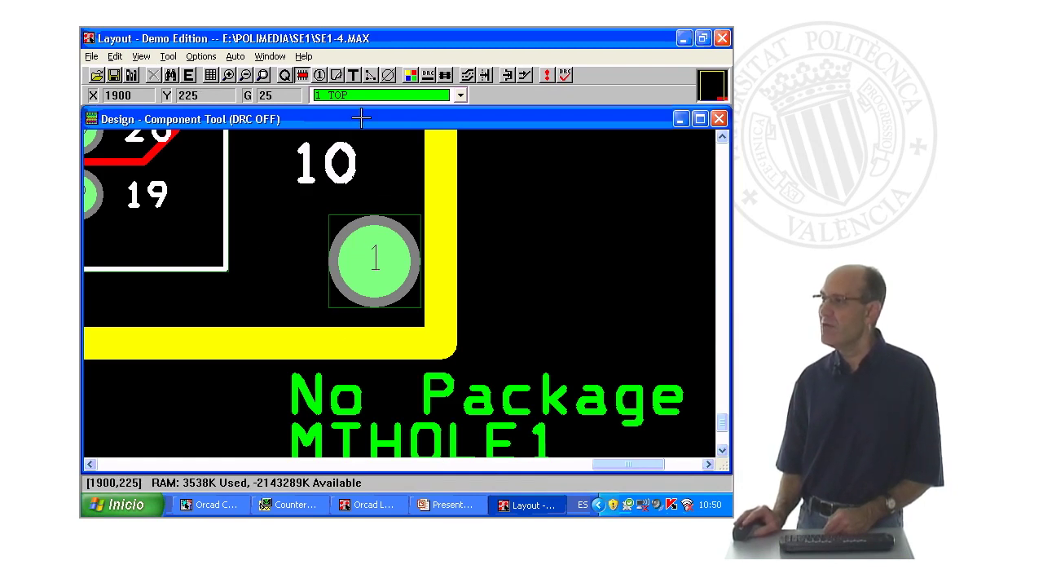
pyautogui.click(356, 256)
pyautogui.click(322, 257)
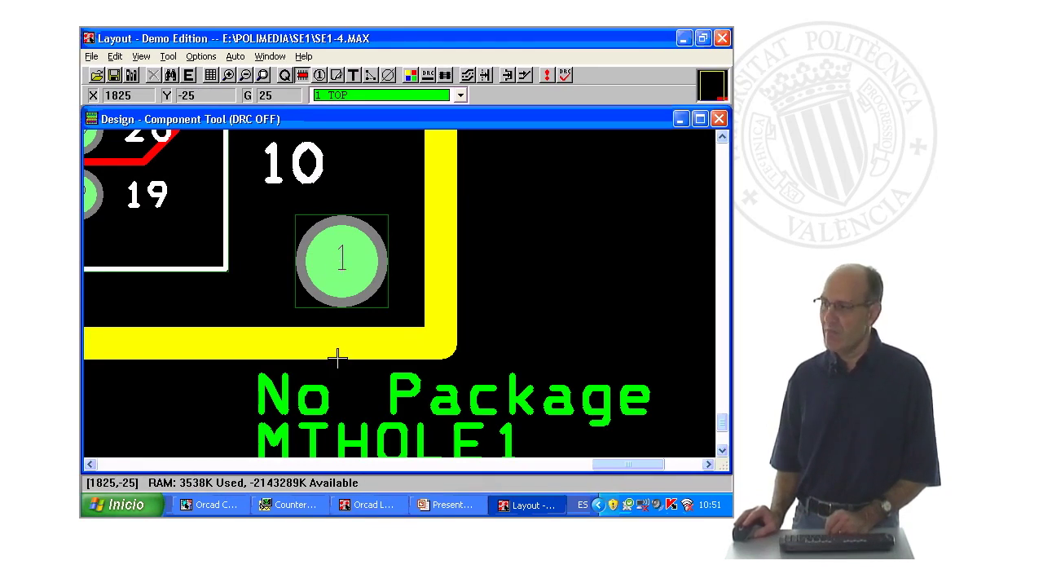
pyautogui.click(90, 465)
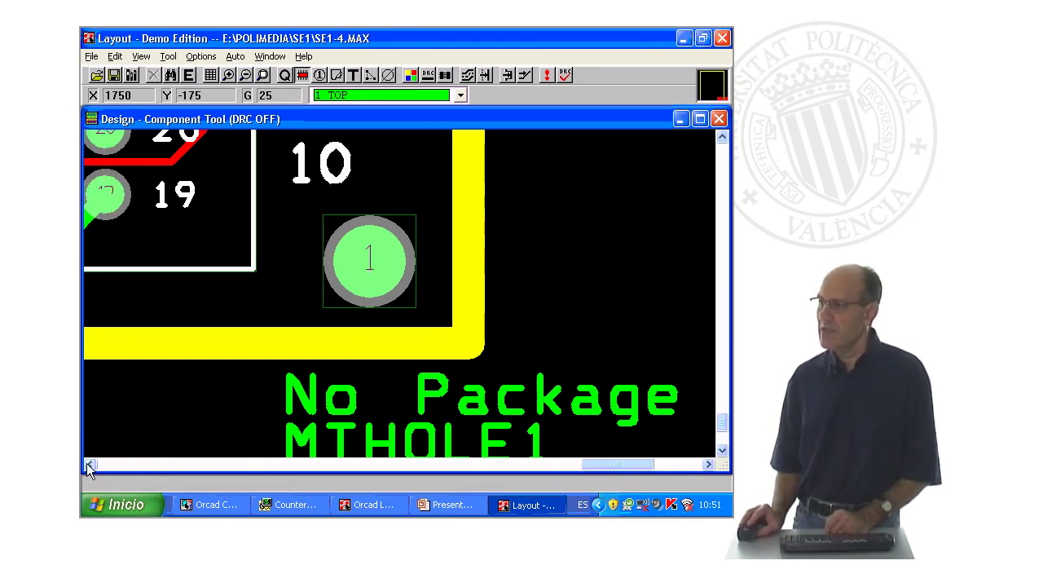
pyautogui.click(87, 463)
pyautogui.click(87, 463)
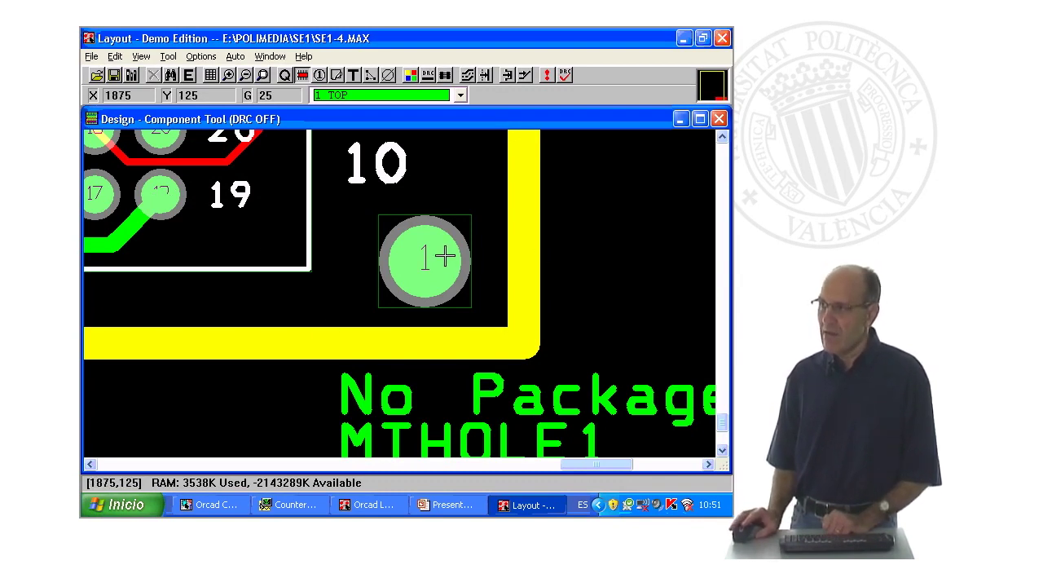
pyautogui.click(210, 79)
pyautogui.click(254, 138)
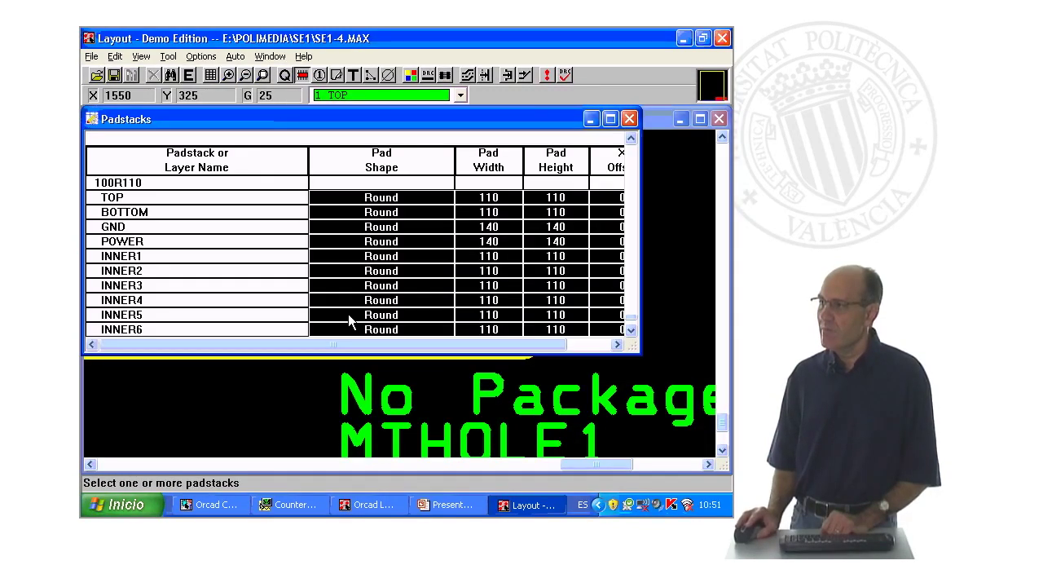
pyautogui.click(610, 120)
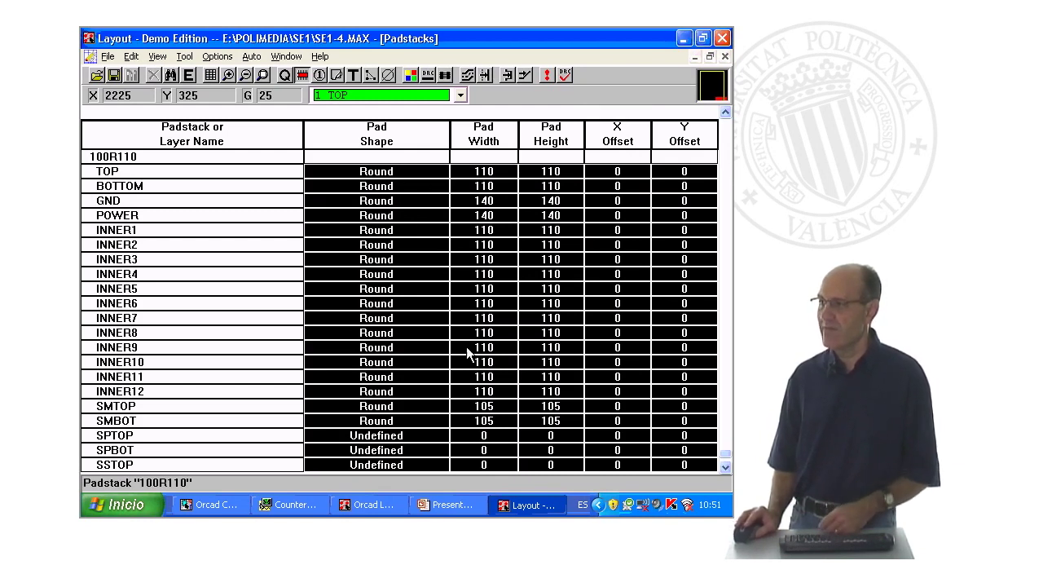
pyautogui.click(725, 467)
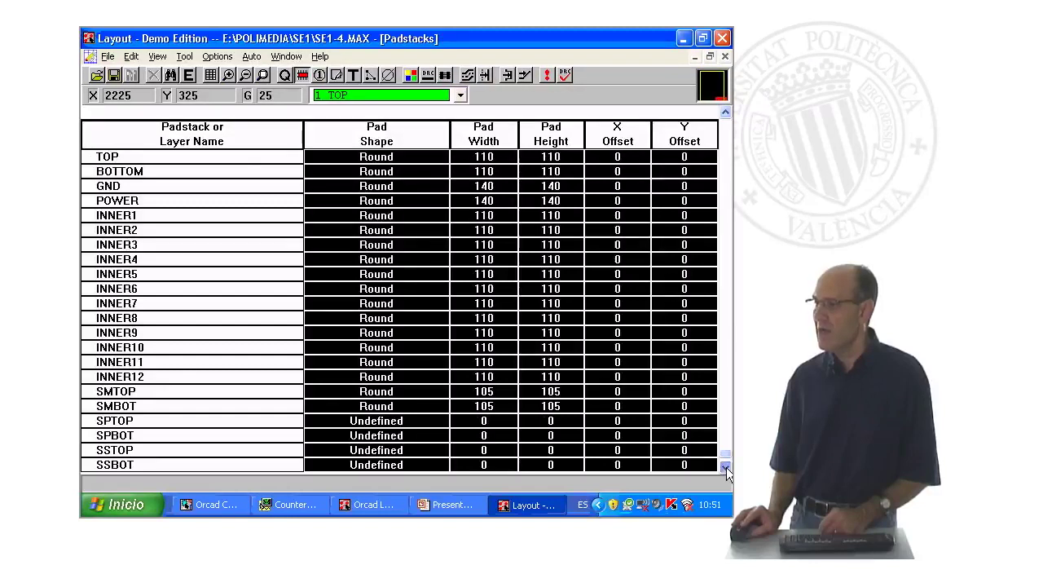
pyautogui.scroll(-2, 725, 470)
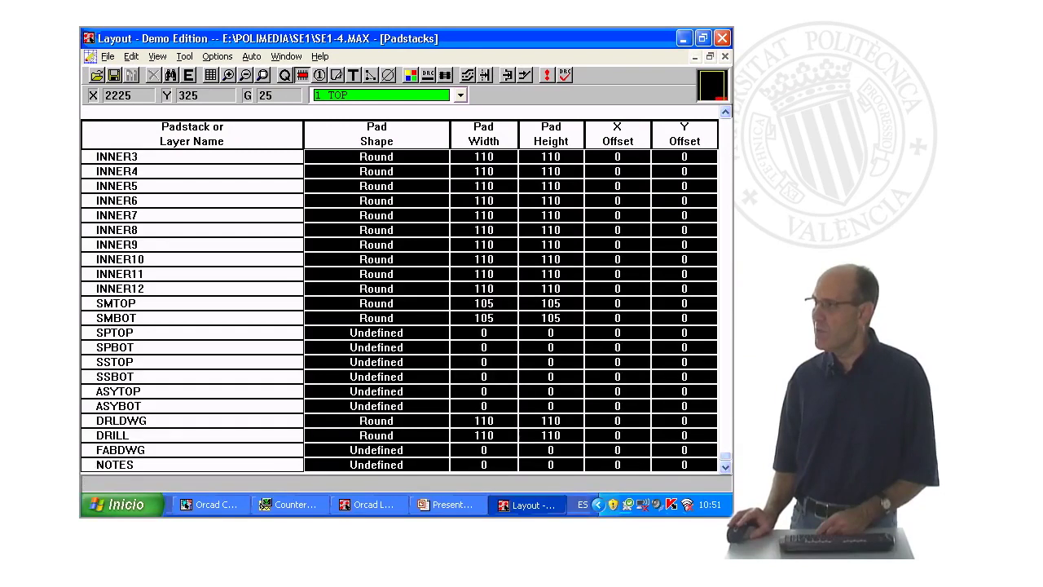
pyautogui.click(725, 56)
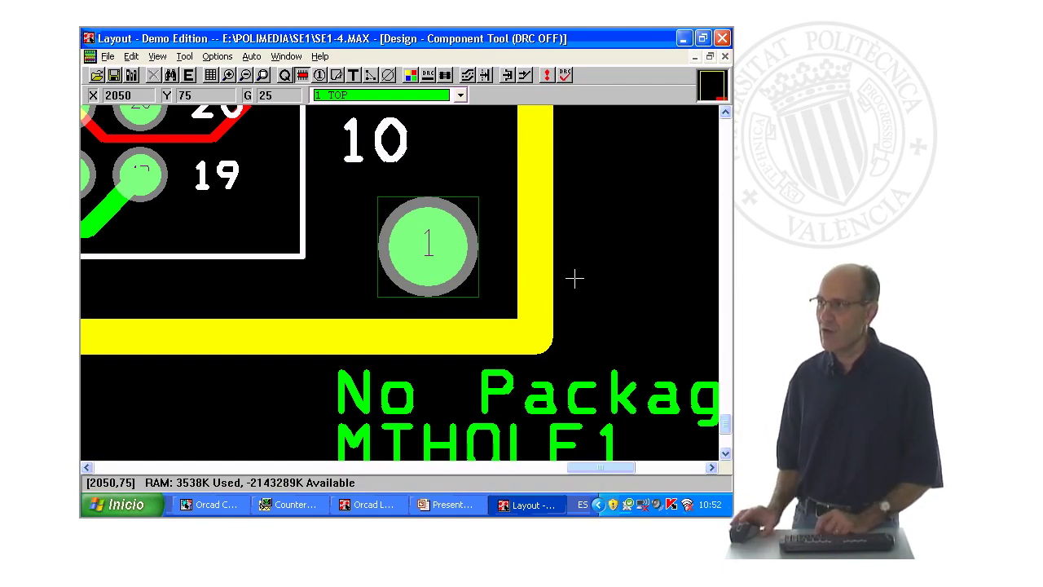
pyautogui.click(211, 75)
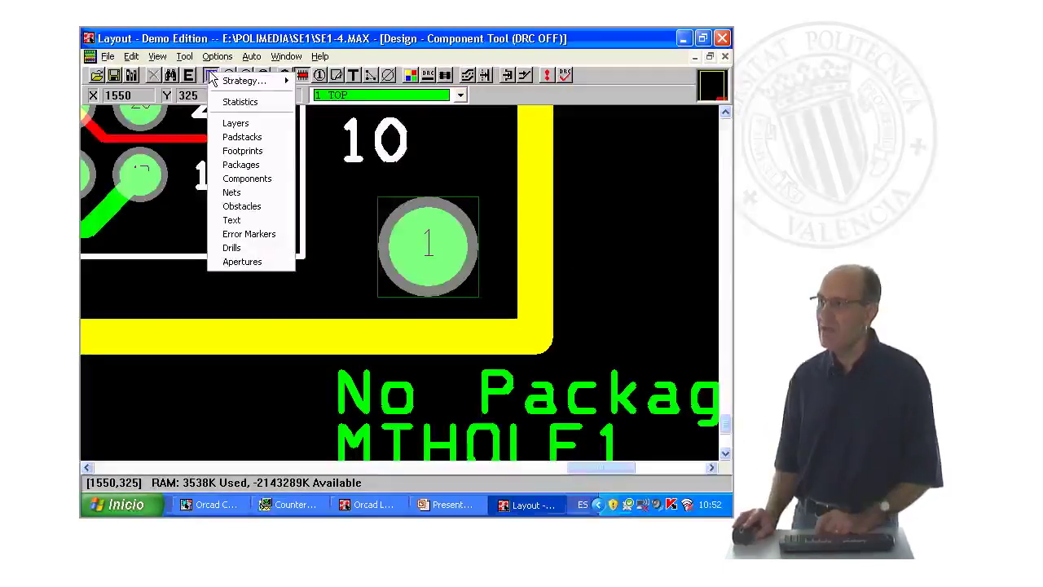
pyautogui.click(246, 139)
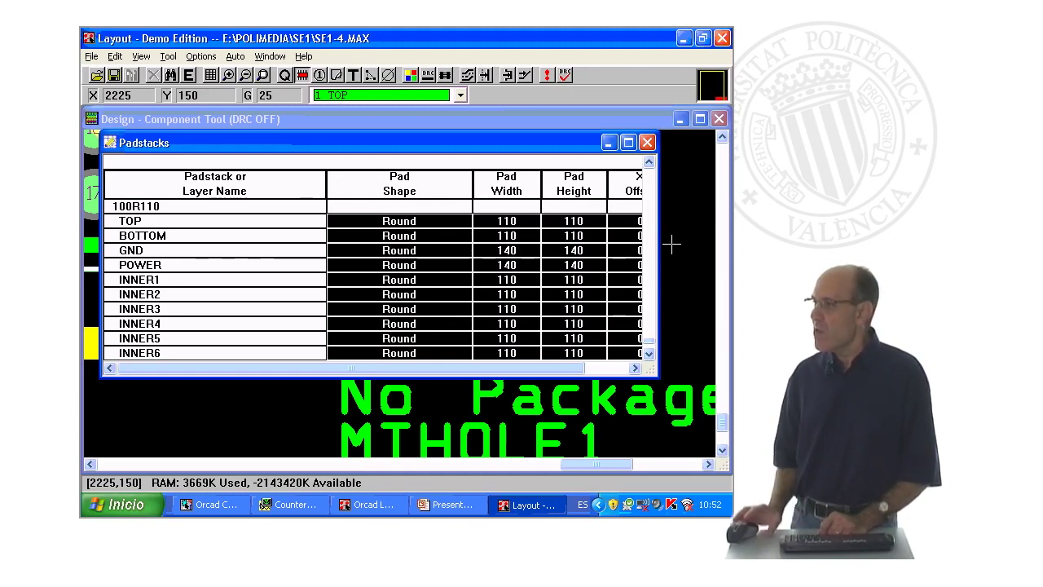
pyautogui.click(648, 145)
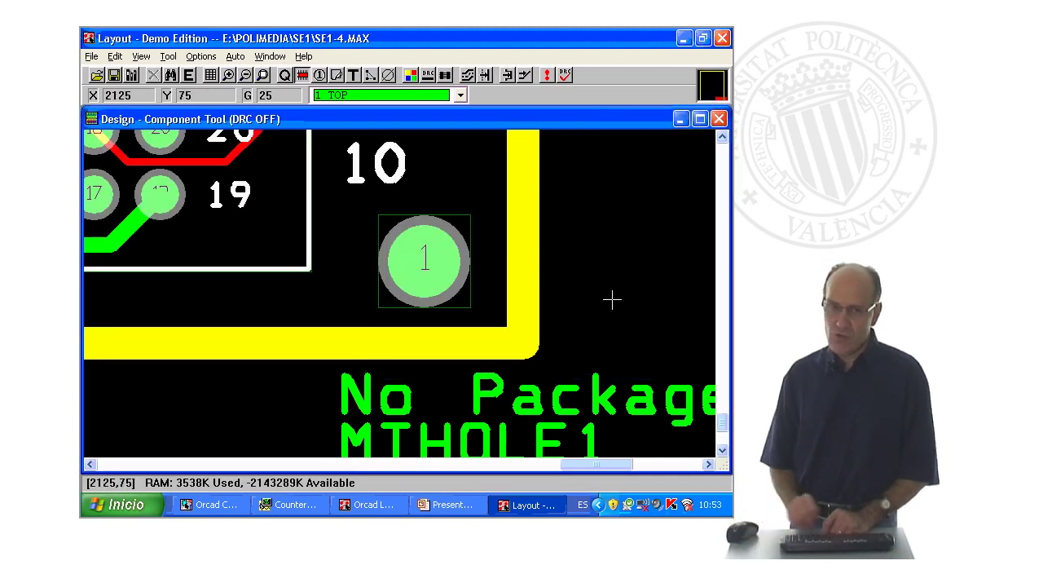